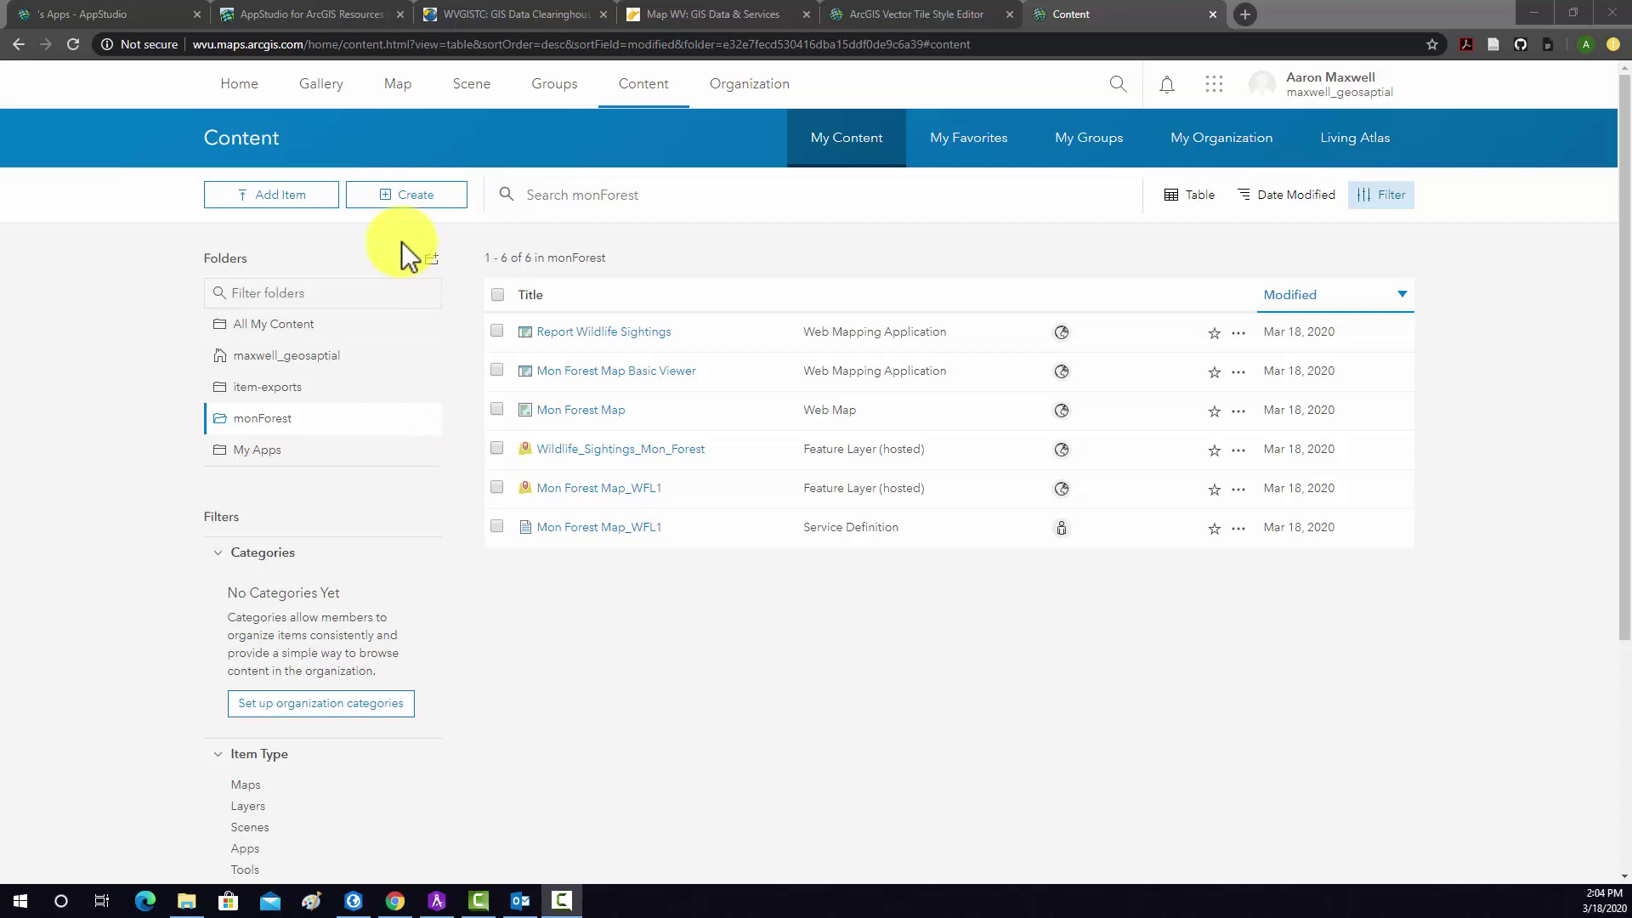
- Open the Create menu from the six-item monForest content folder
click(410, 197)
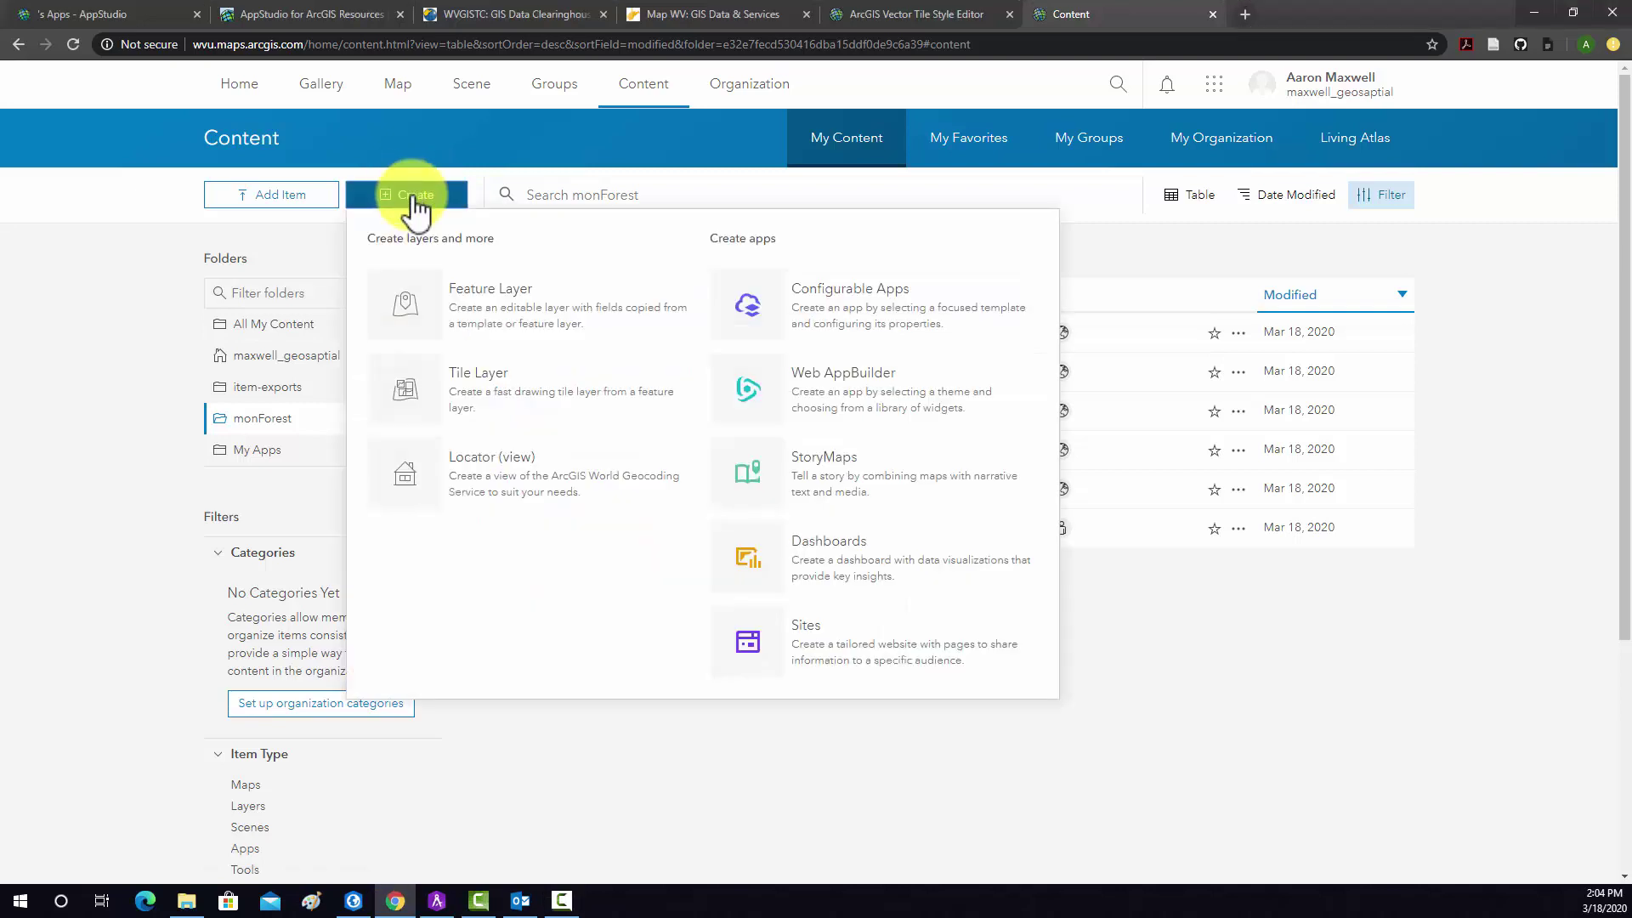
- Create the Wildlife Sighting Dashboard in monForest, tagged WVAGP and Mon Forest, with a summary
click(844, 558)
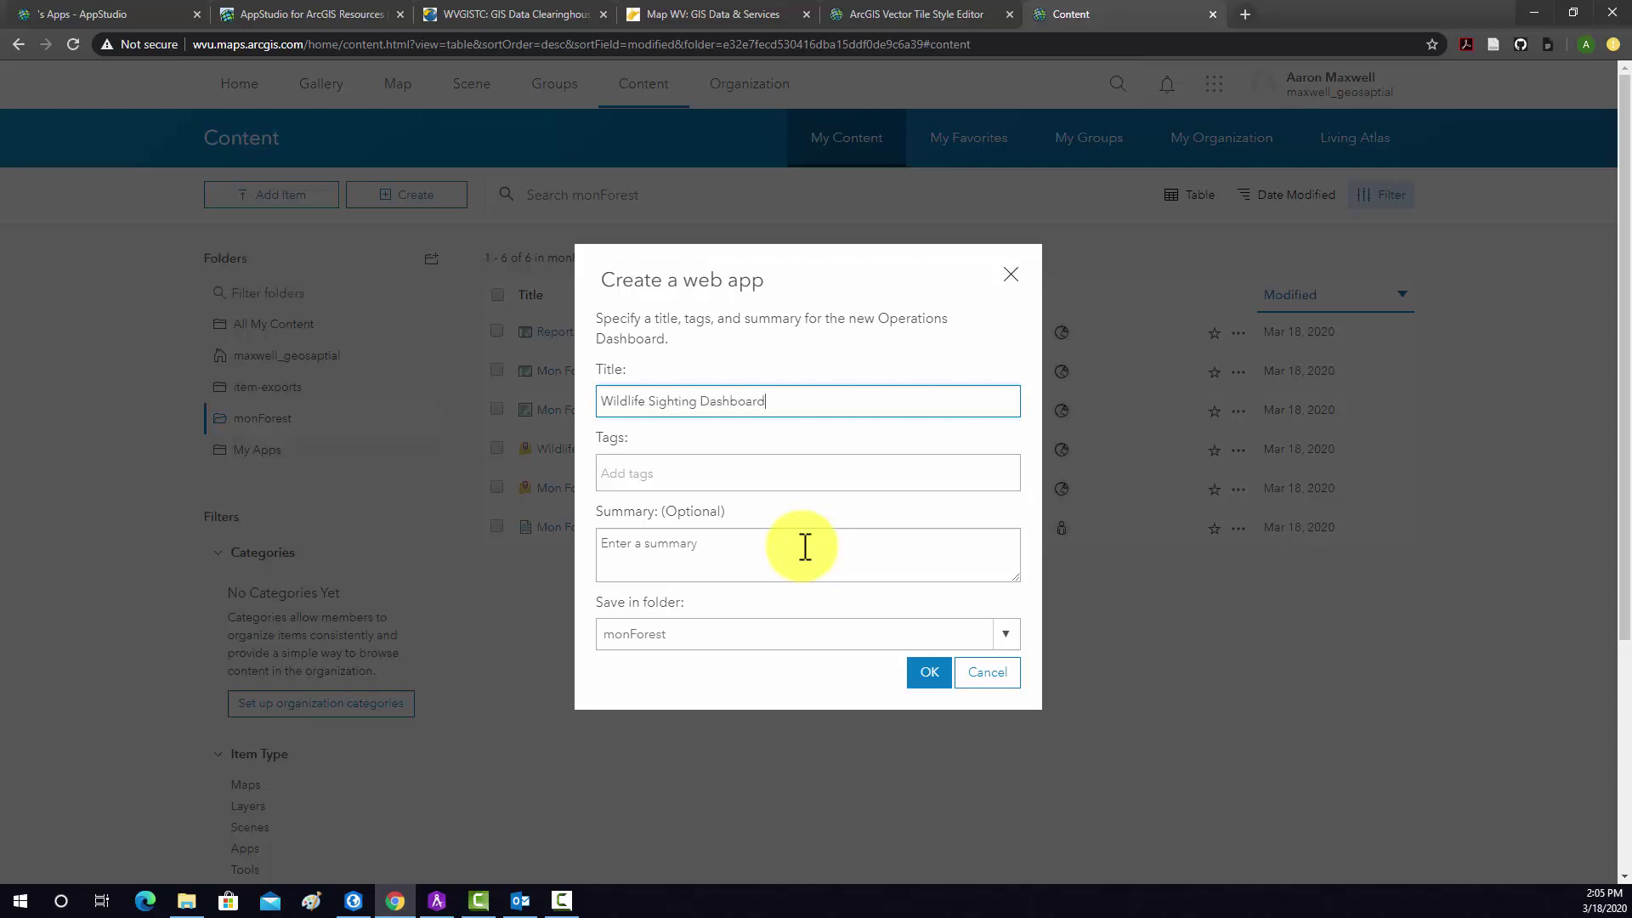
key(Tab)
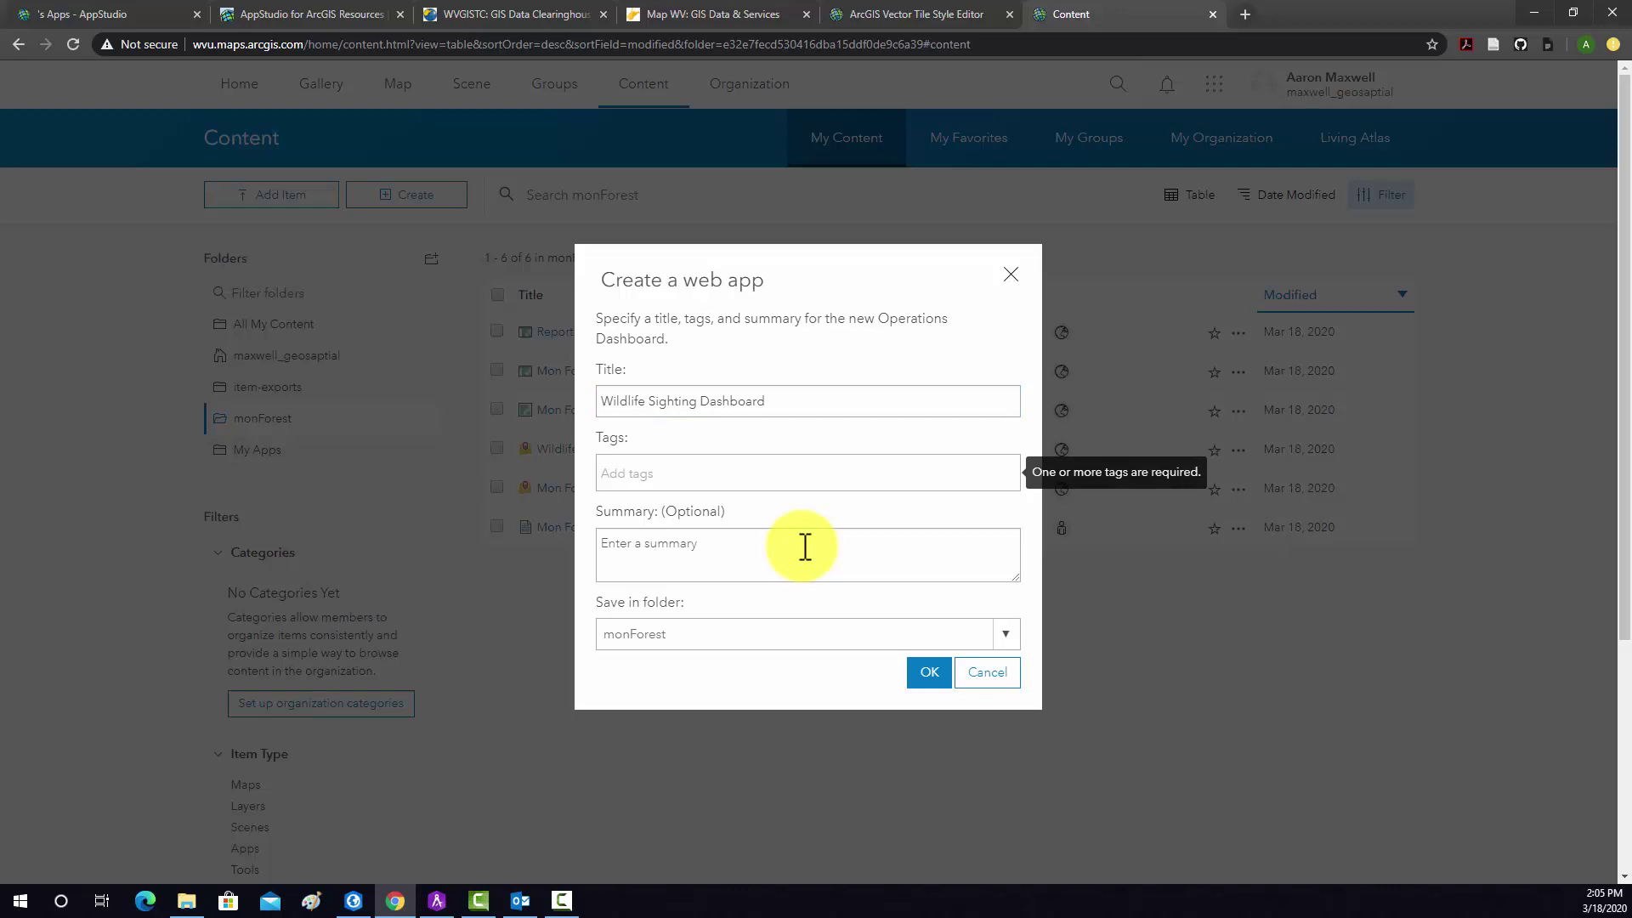
text(WBA)
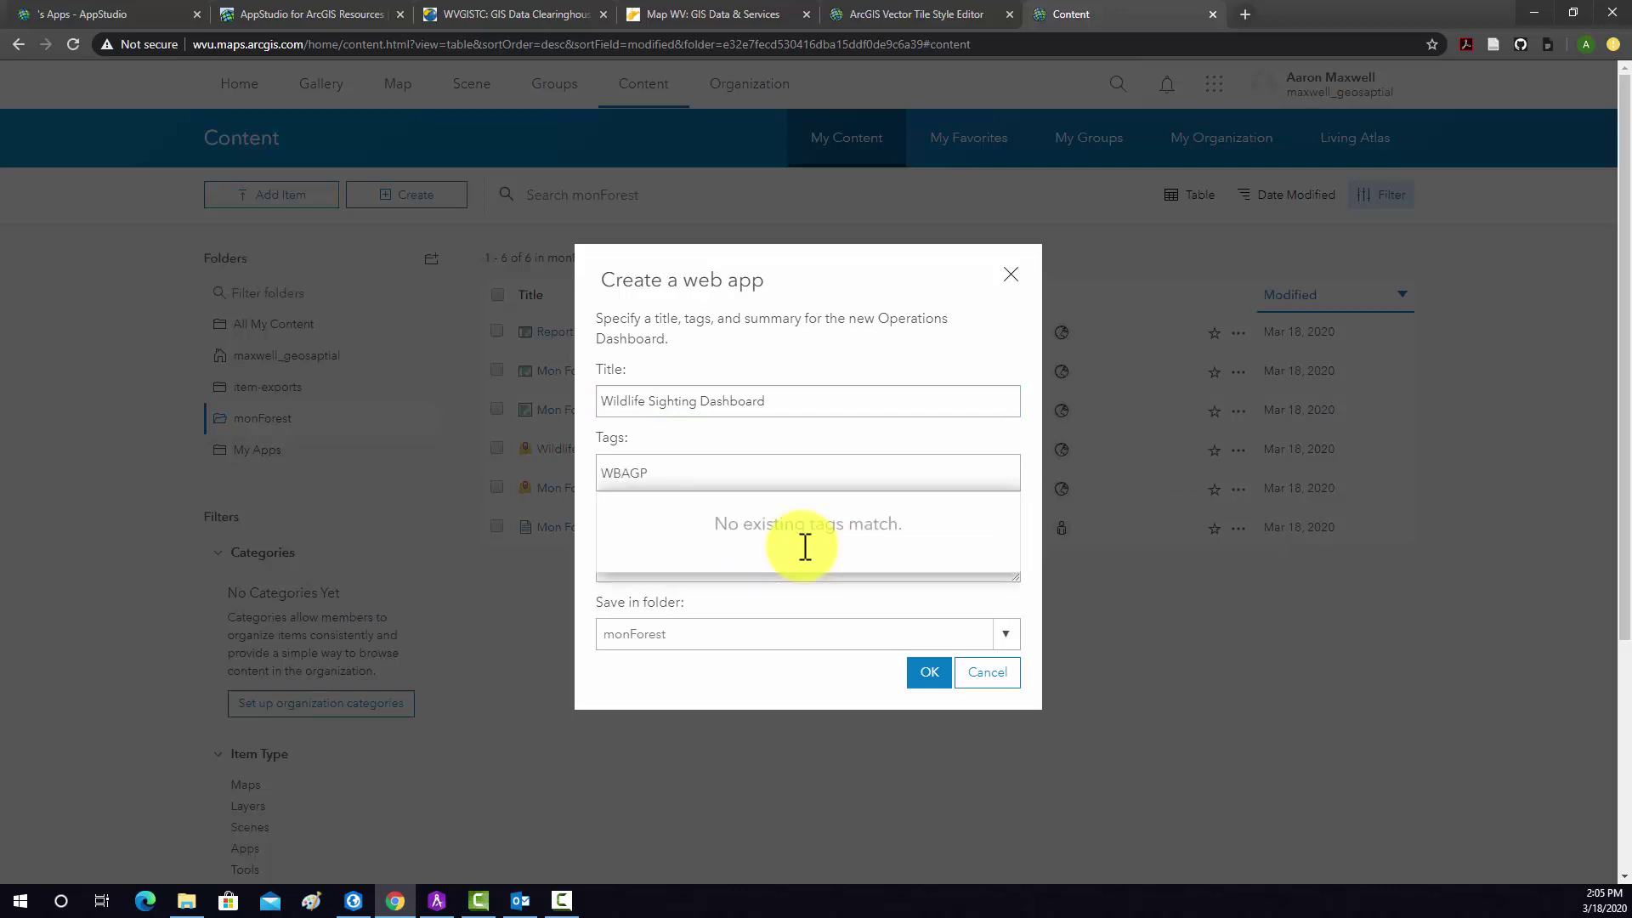
text(GP)
key(BackSpace)
key(BackSpace)
key(BackSpace)
key(BackSpace)
text(VA)
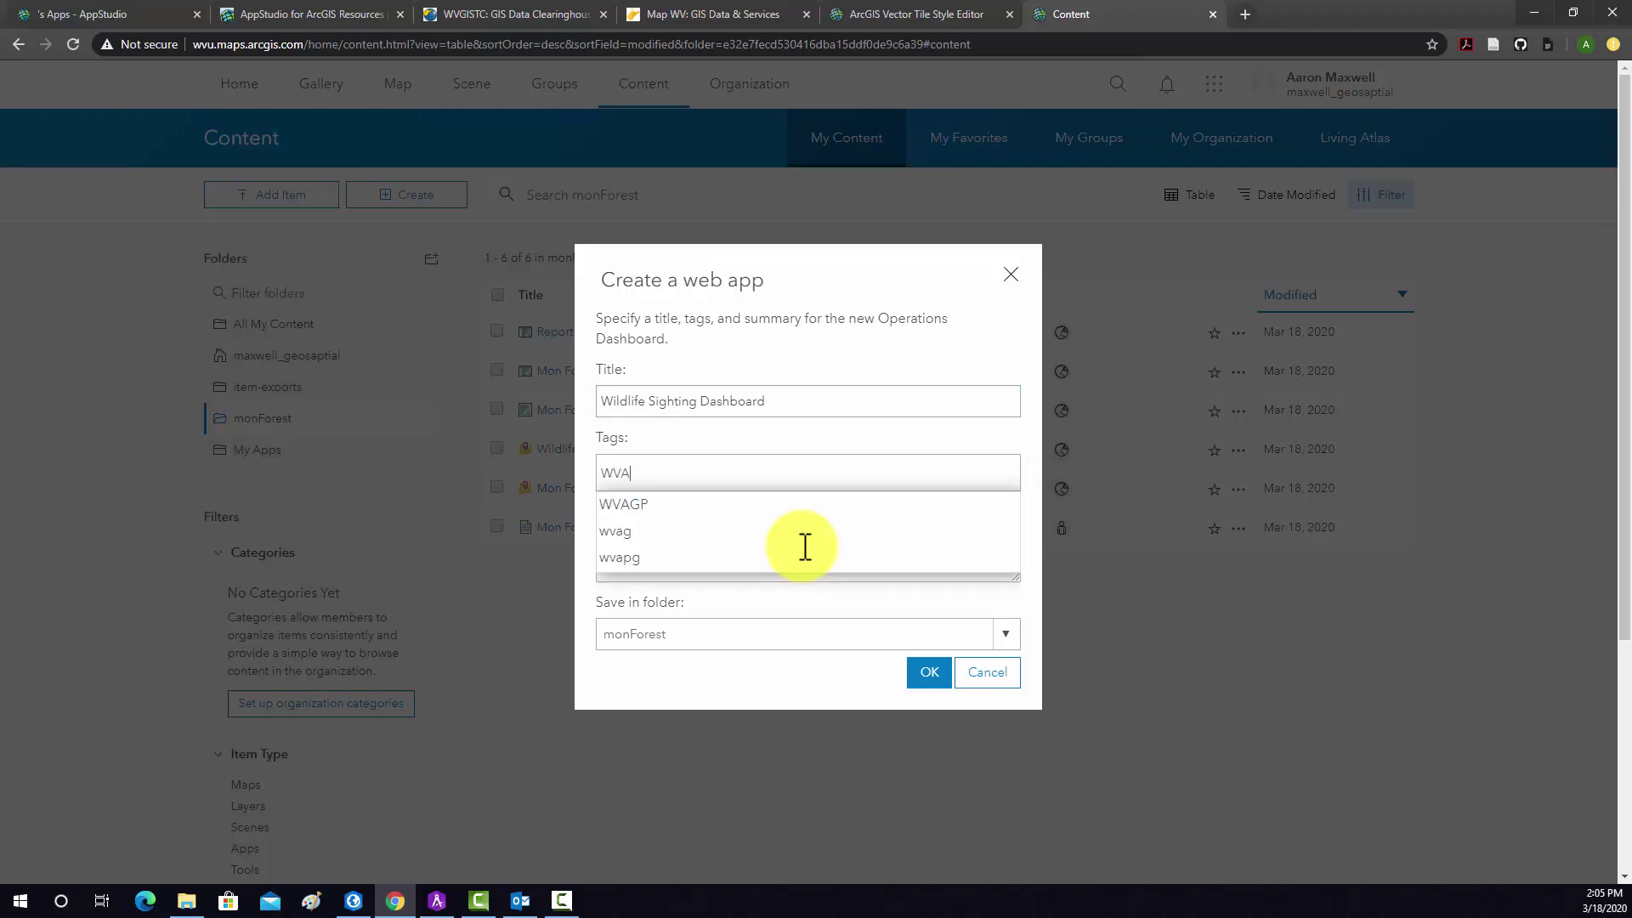
text(GP)
key(Down)
key(Return)
text(Mo)
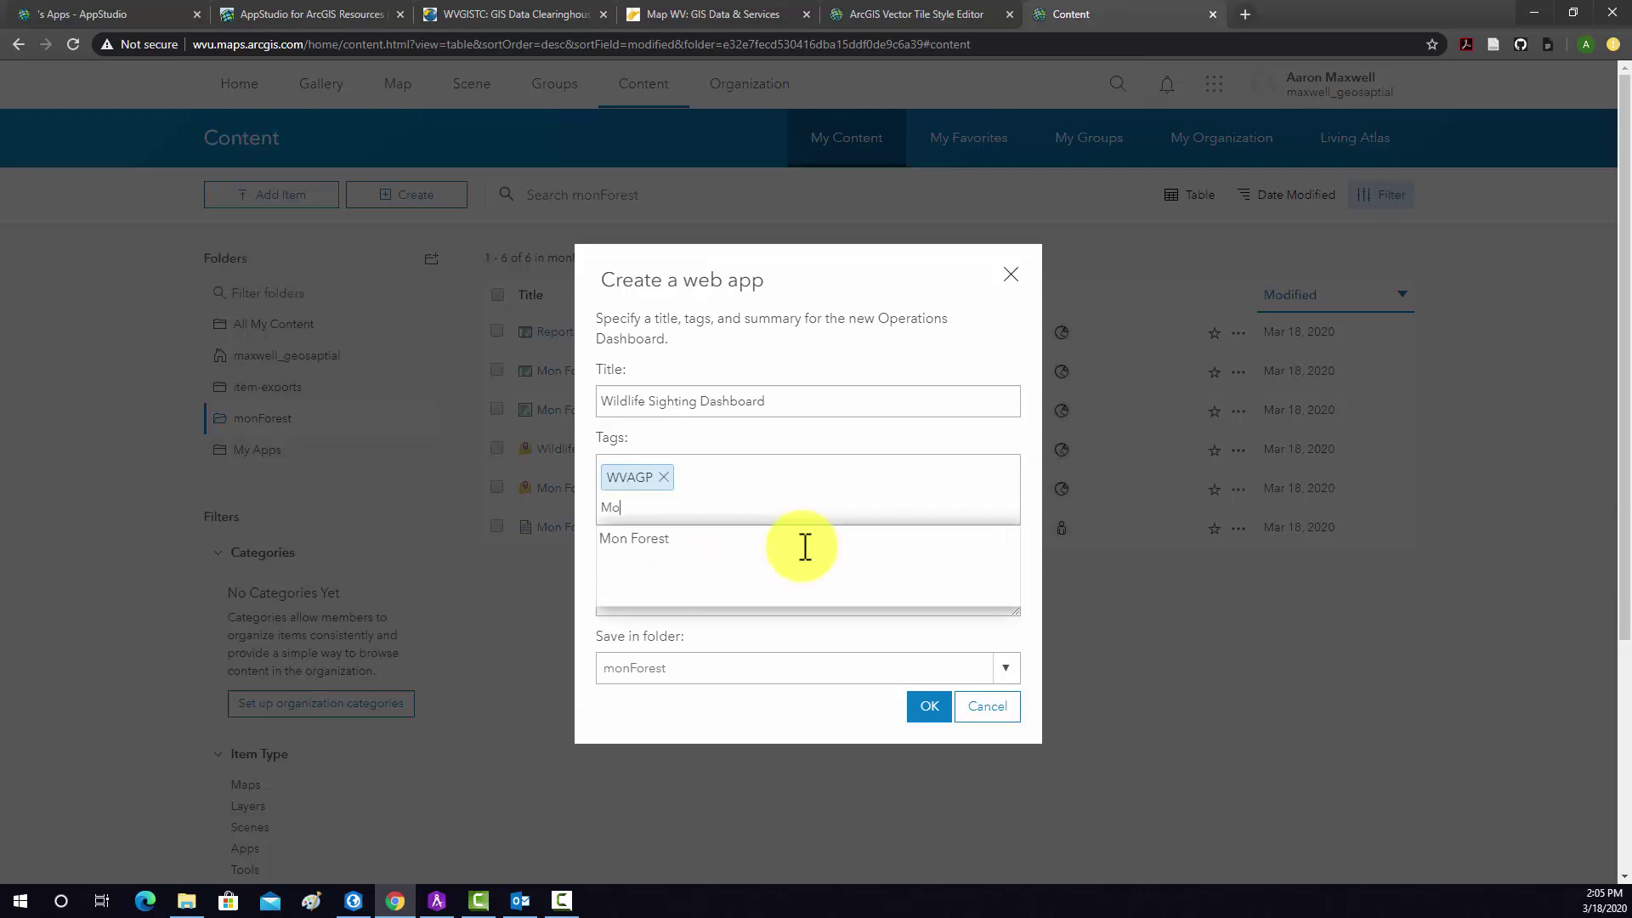
text(n Forest)
click(805, 547)
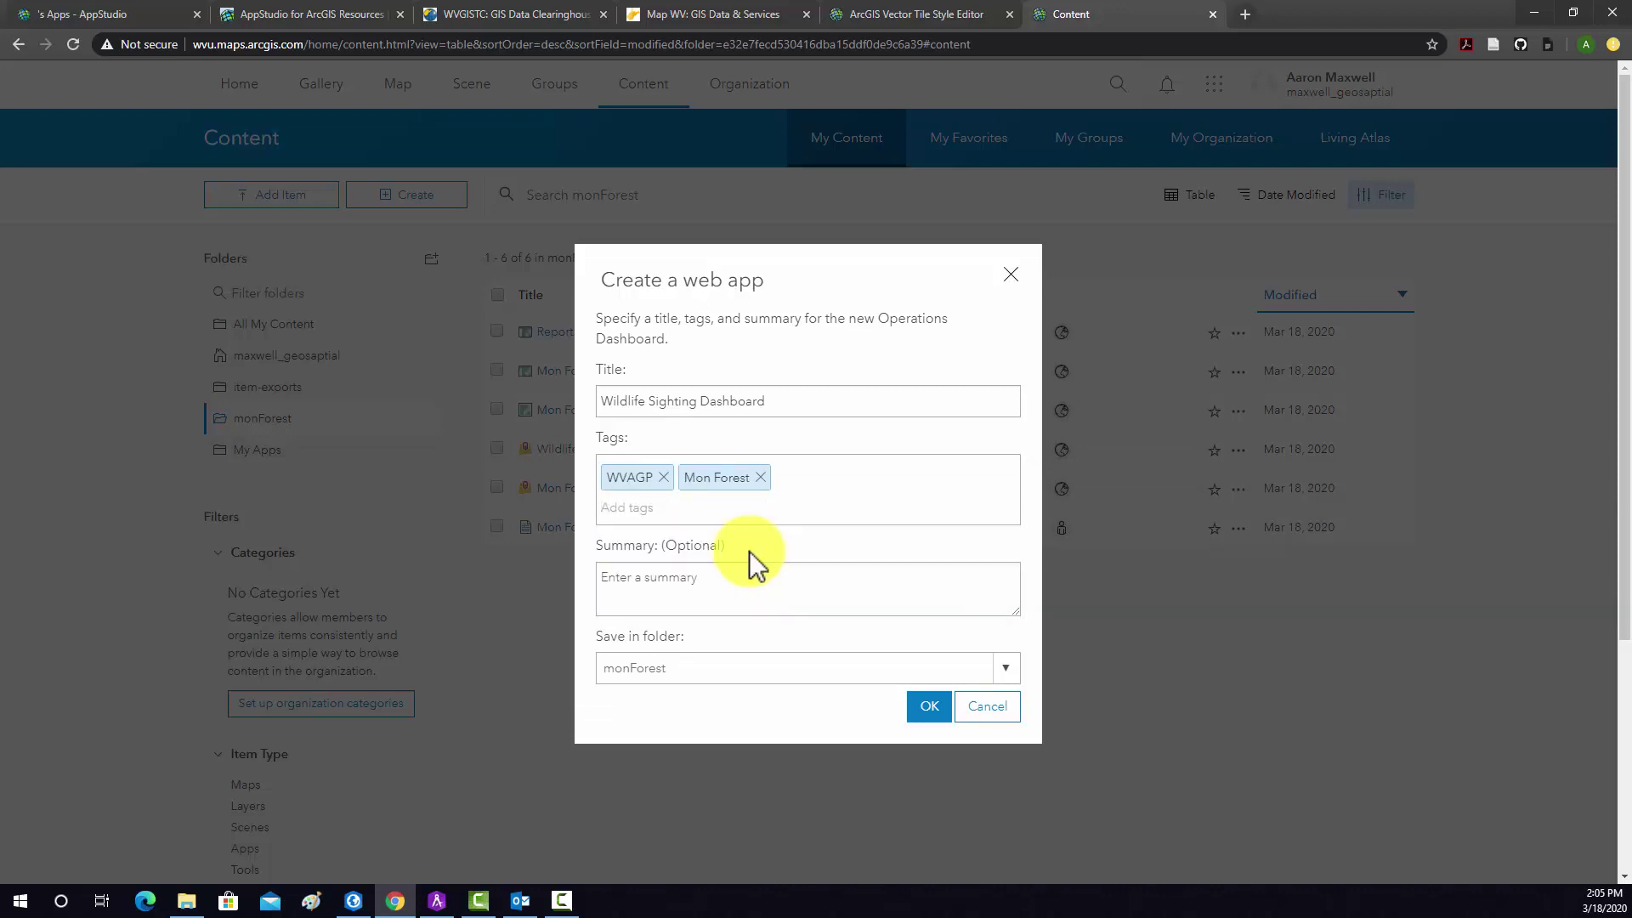
click(674, 594)
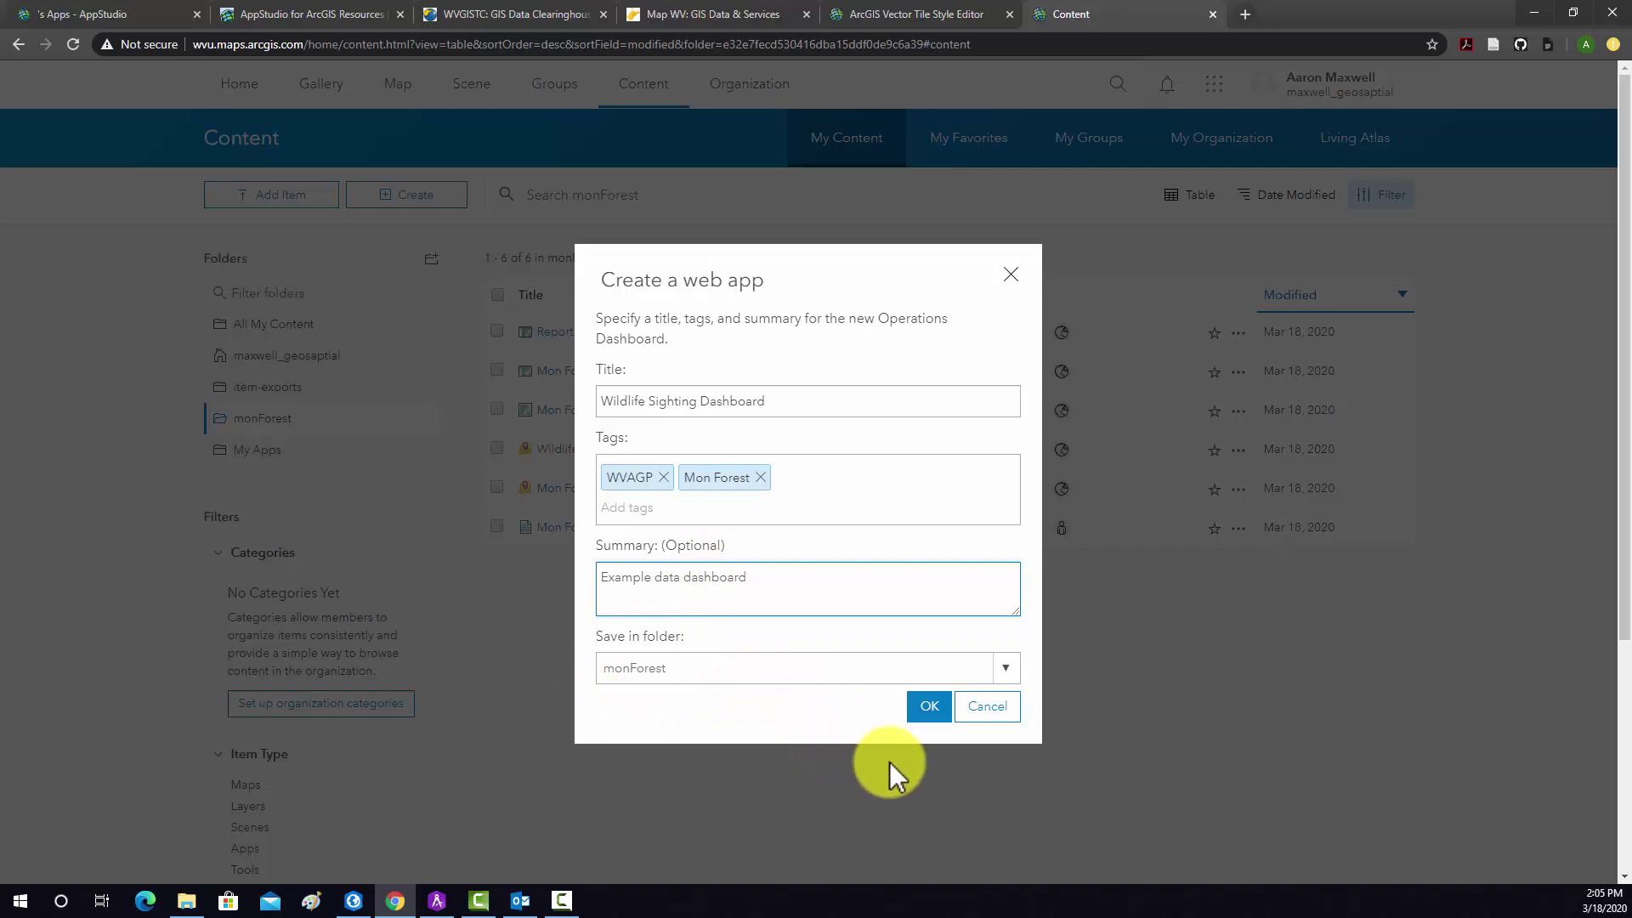
click(923, 719)
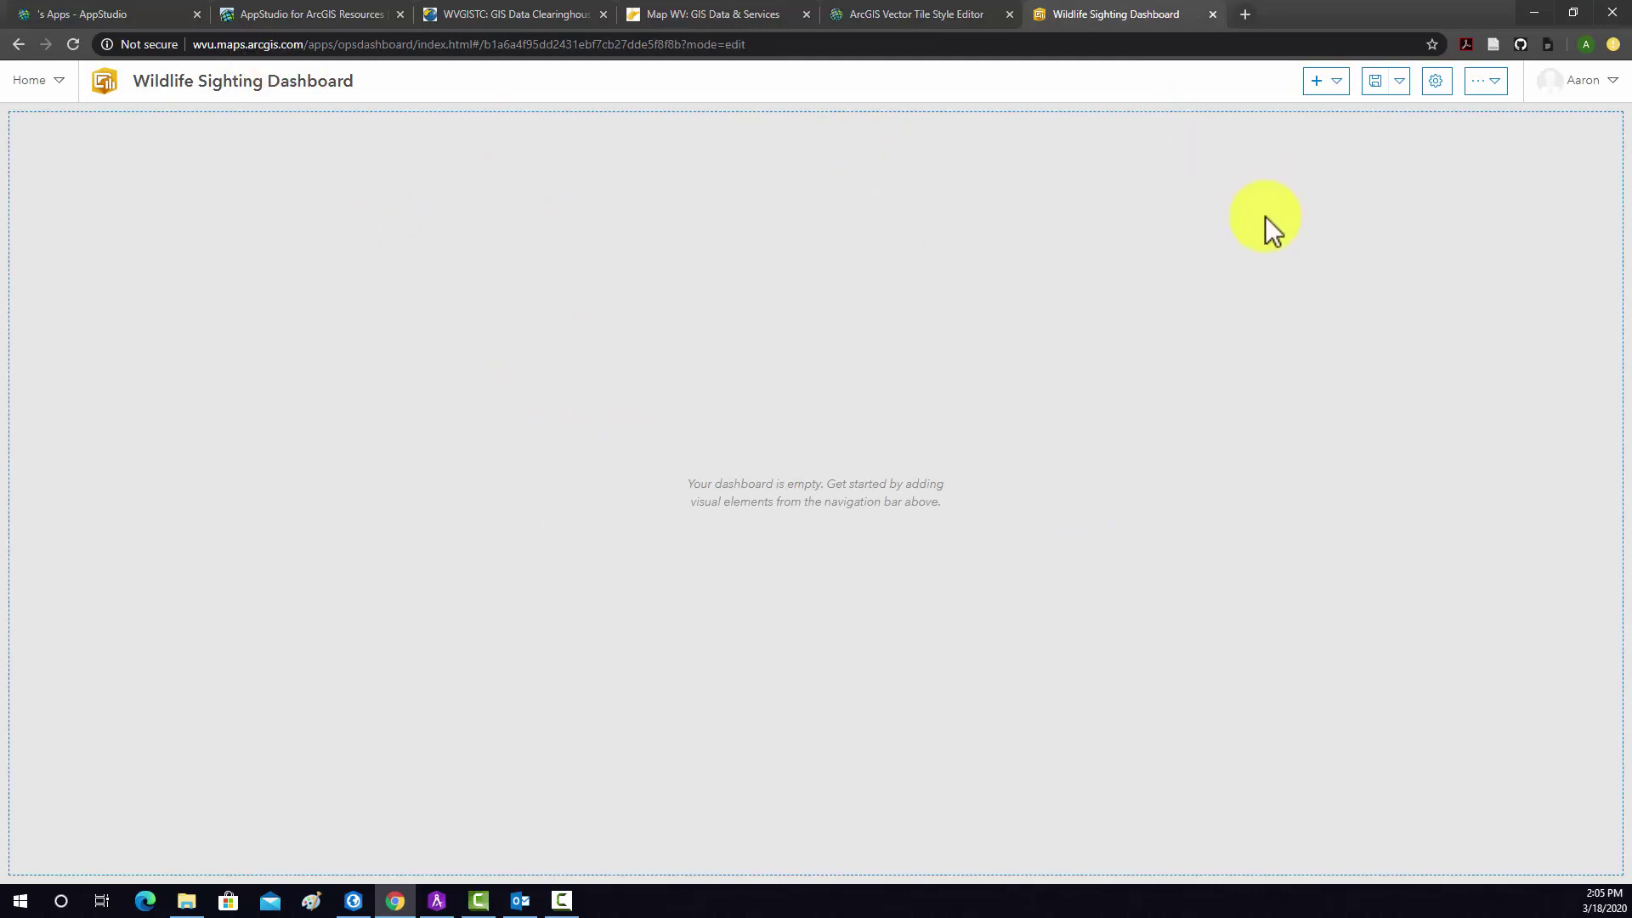
- Add a map element that uses the Mon Forest Map
click(1484, 95)
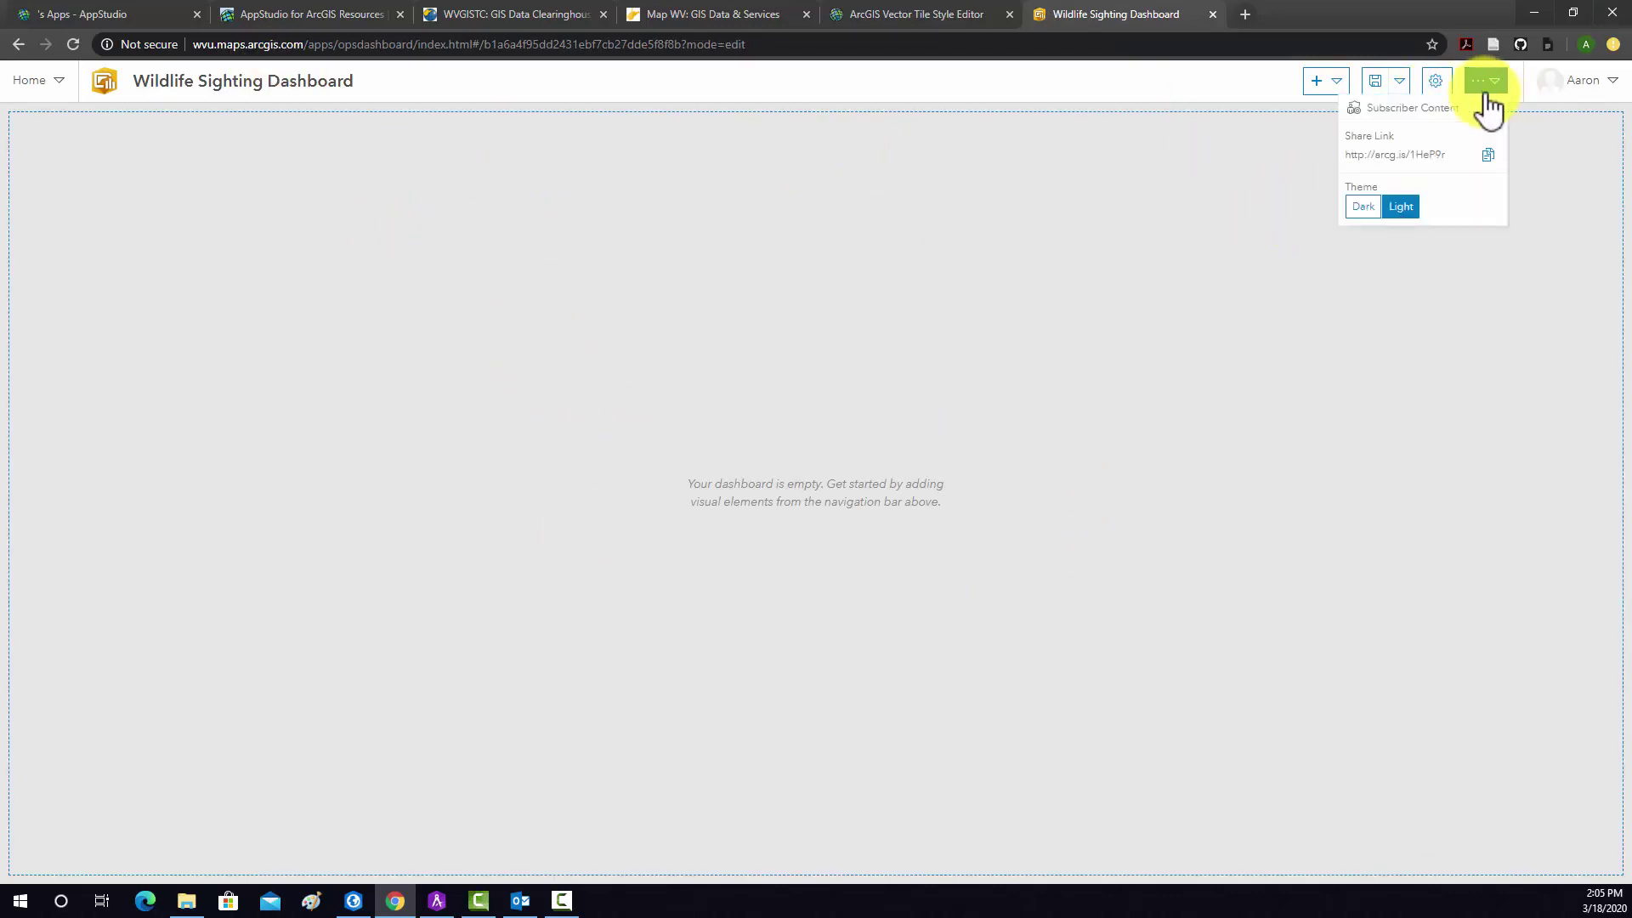
click(1484, 95)
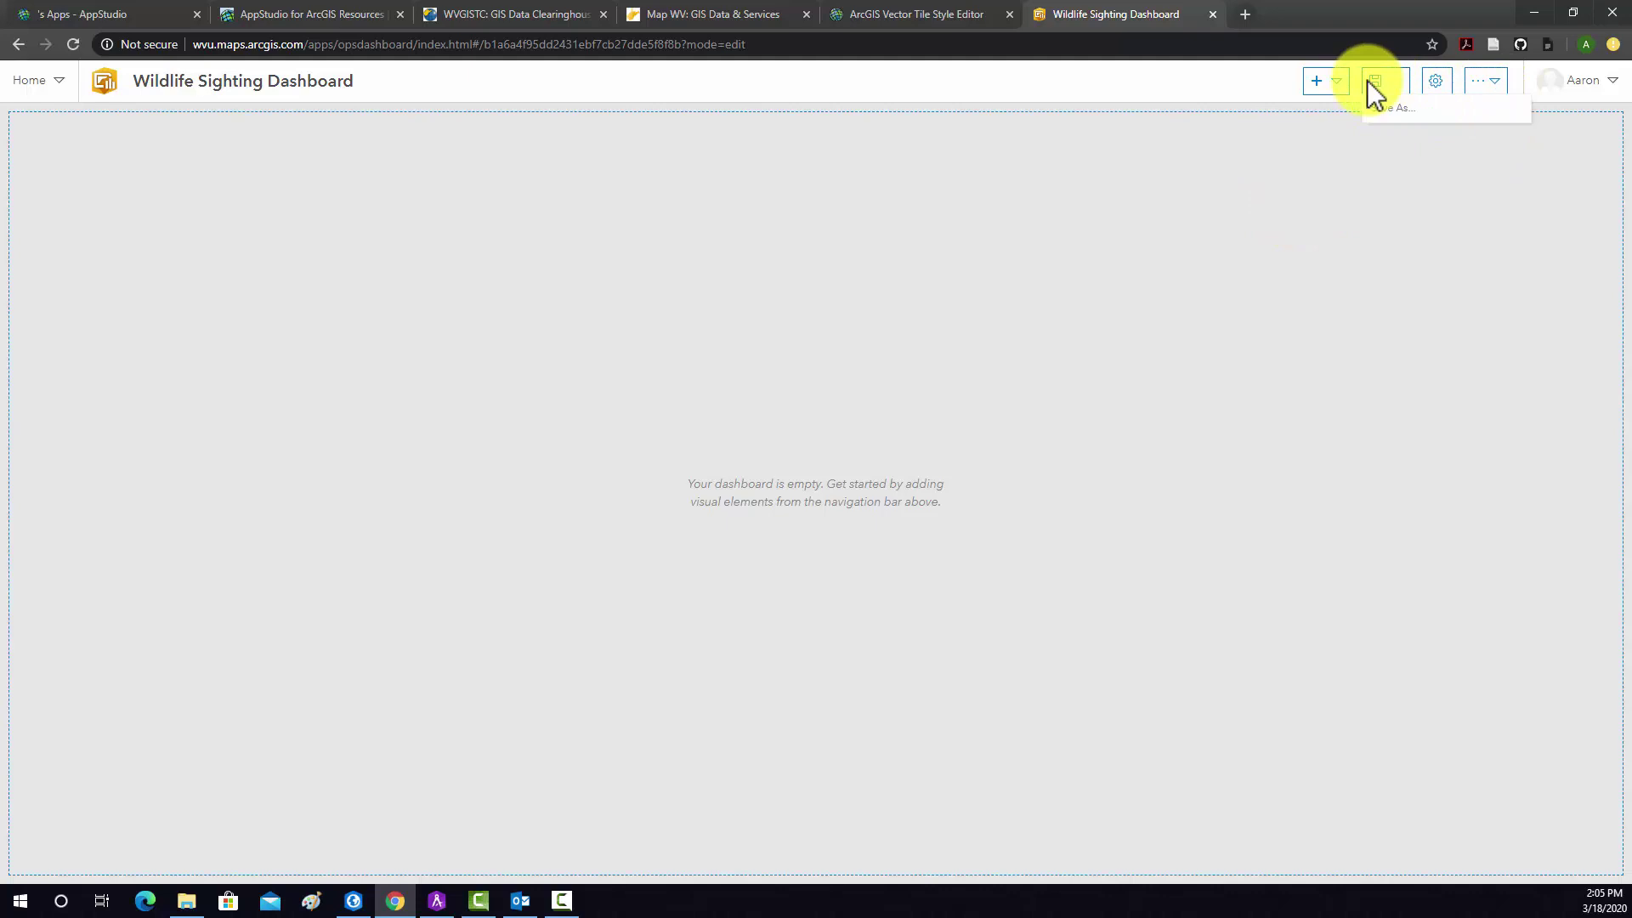
click(1336, 82)
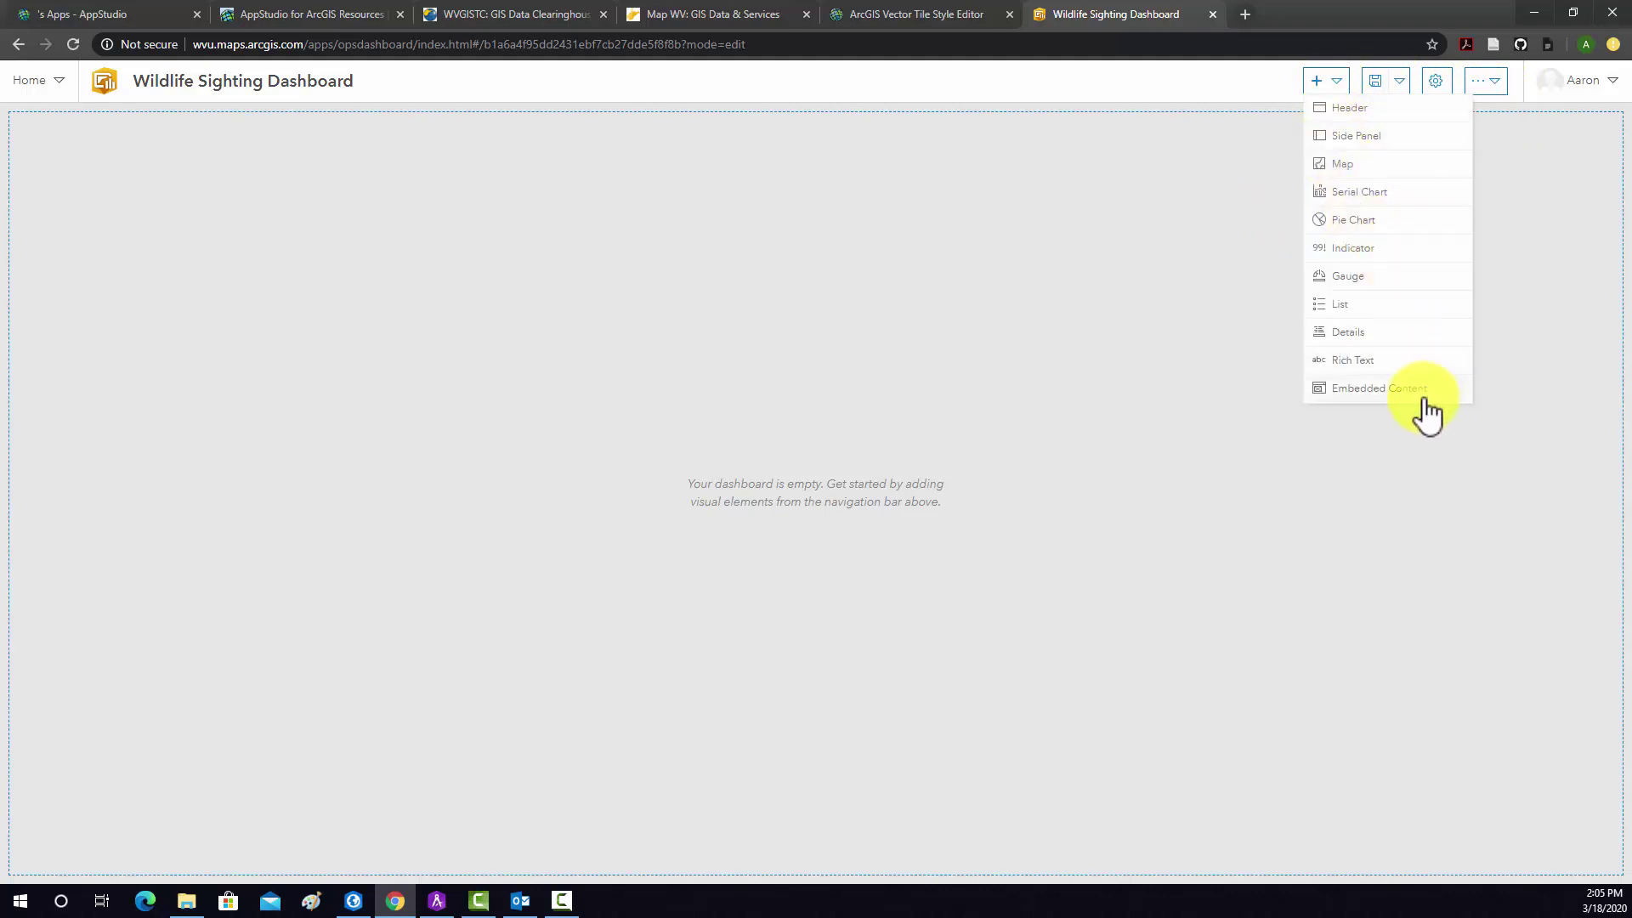
click(1355, 165)
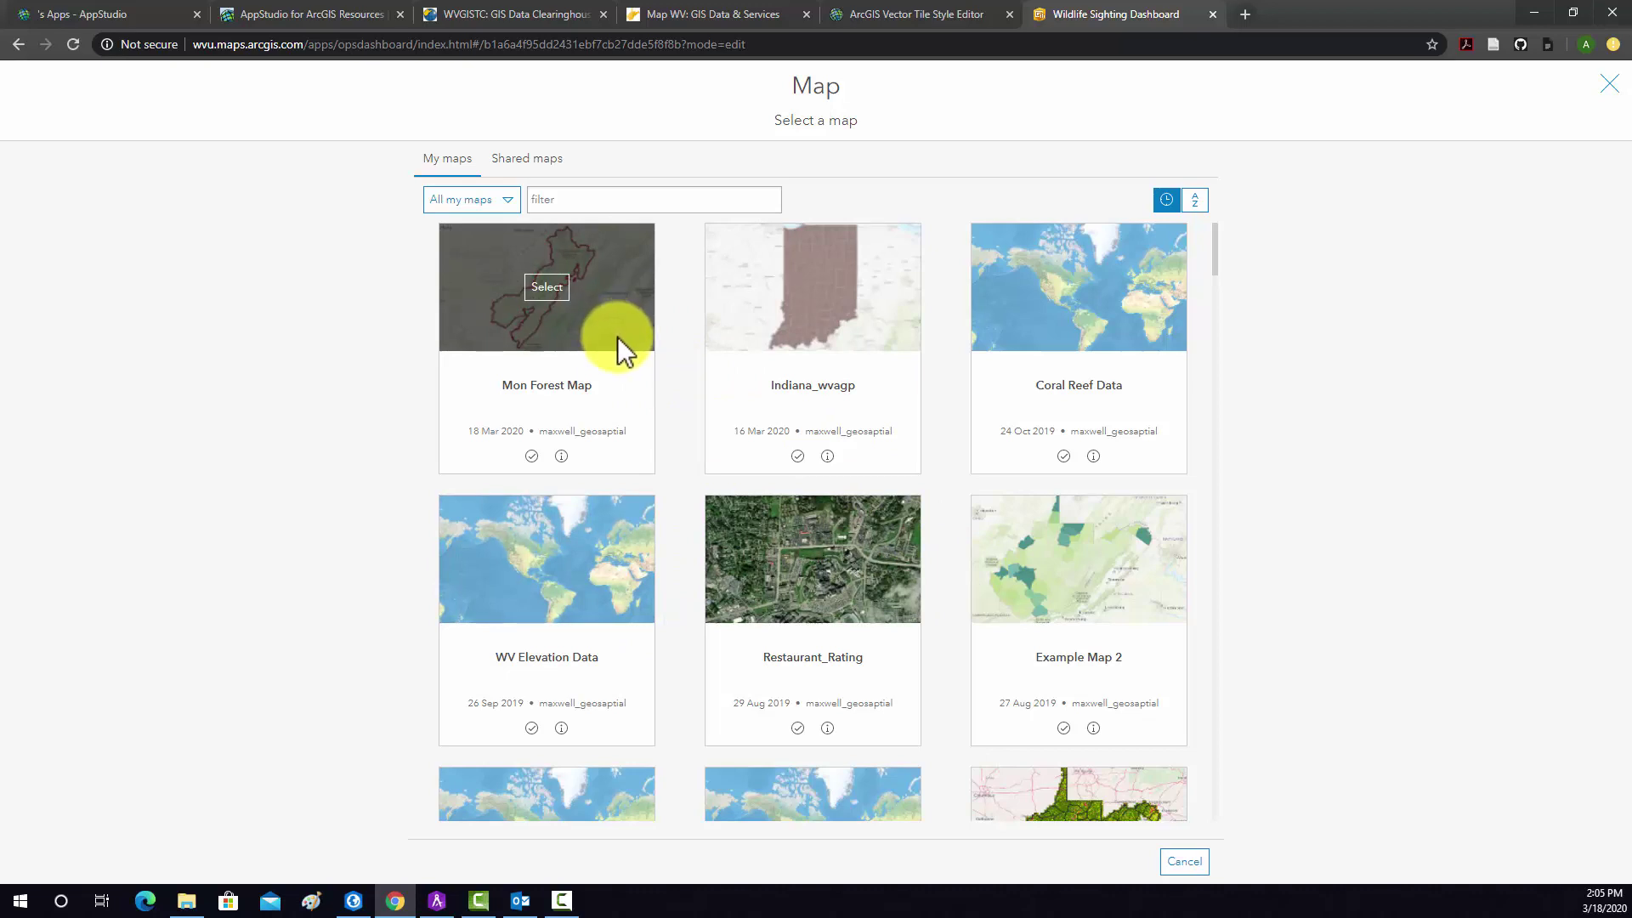
click(548, 288)
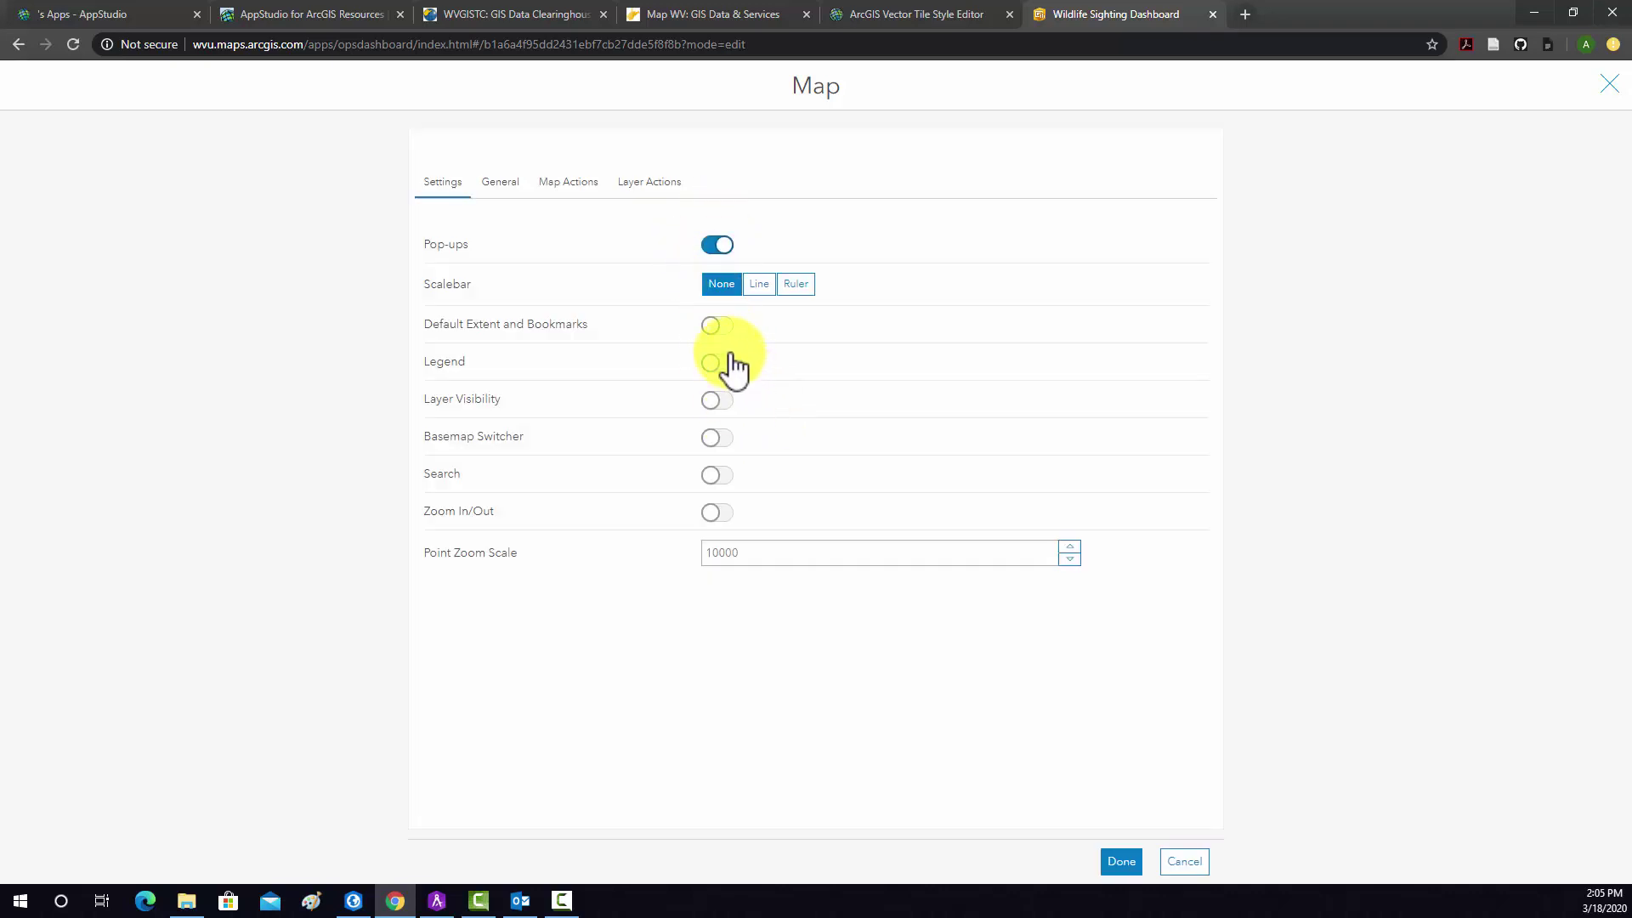
- Enable the legend and layer visibility on the map and place it on the dashboard
click(715, 332)
click(722, 334)
click(730, 370)
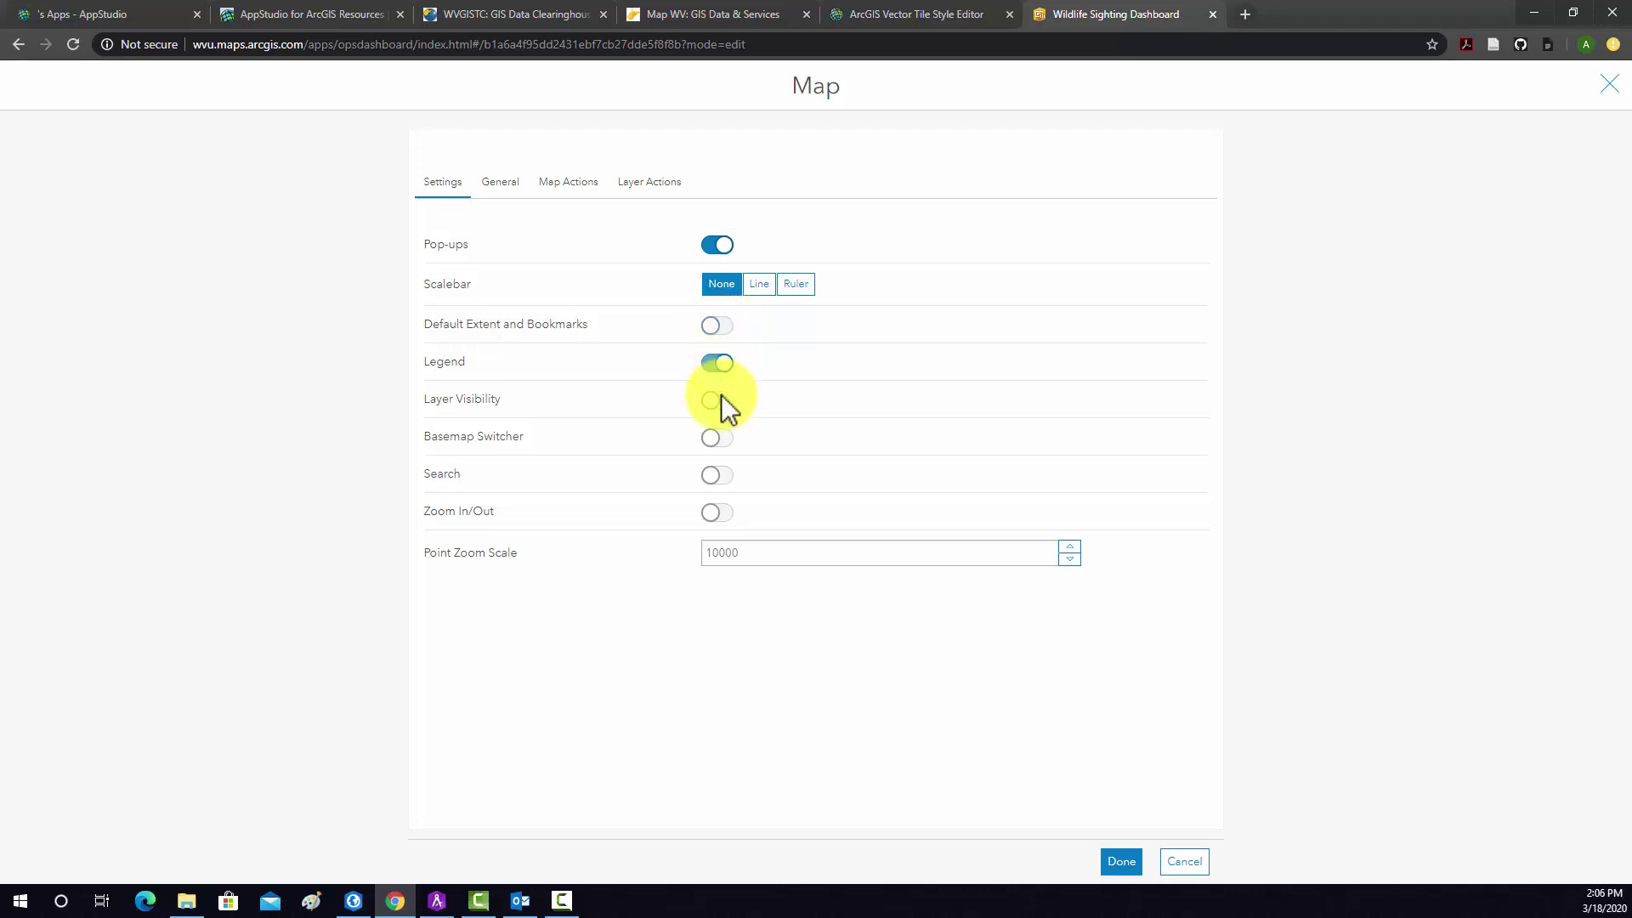
click(724, 409)
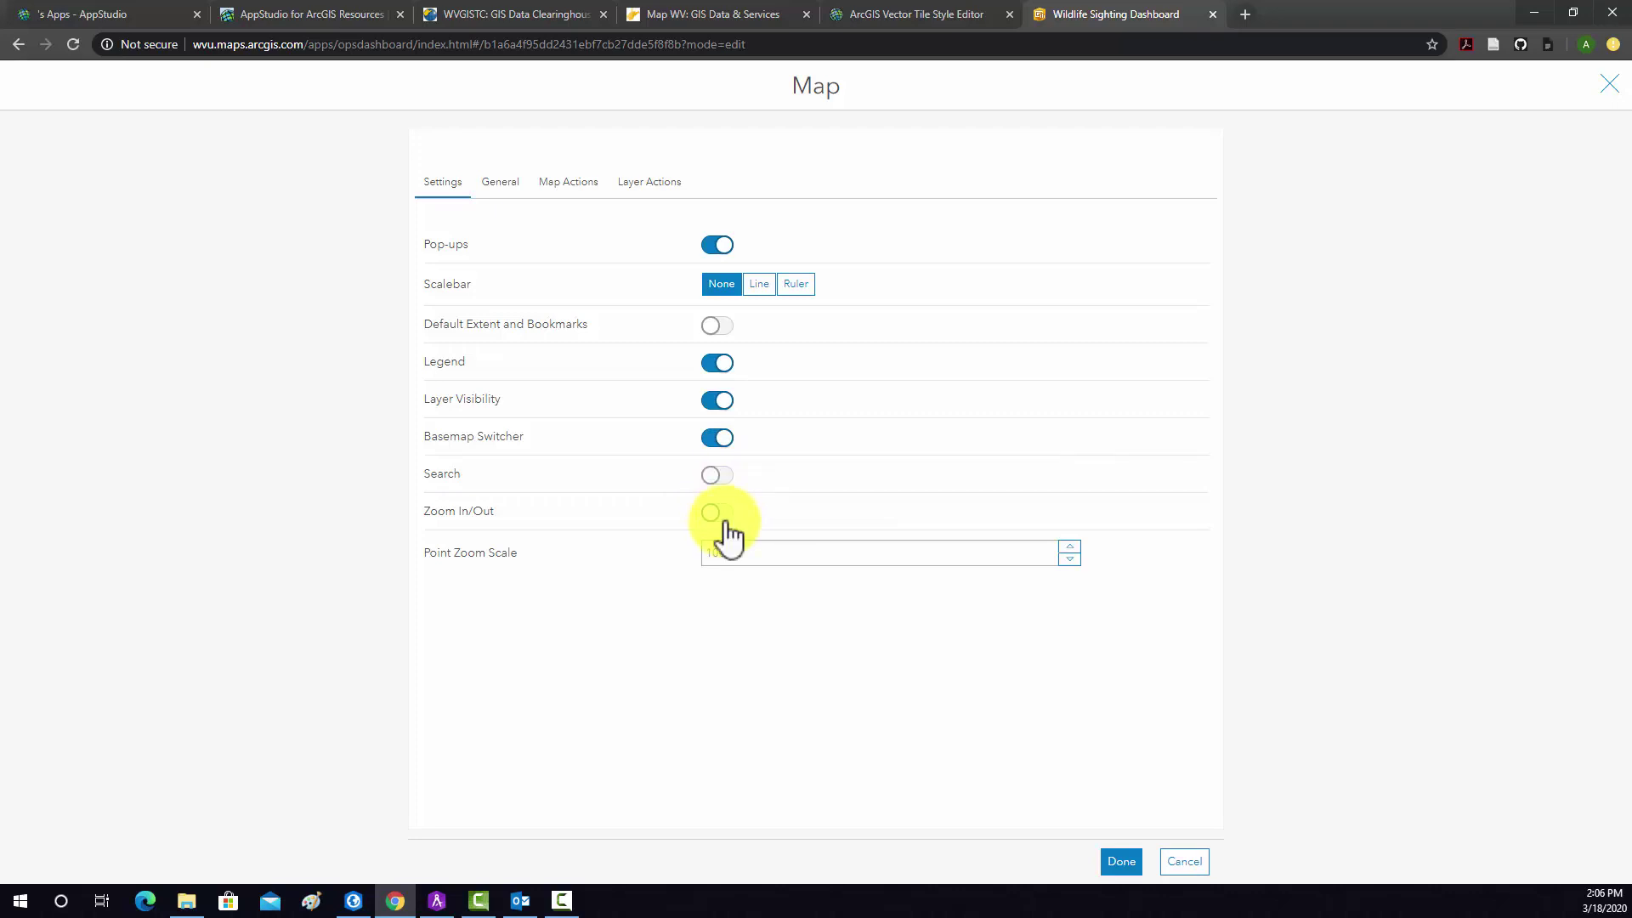
click(1121, 863)
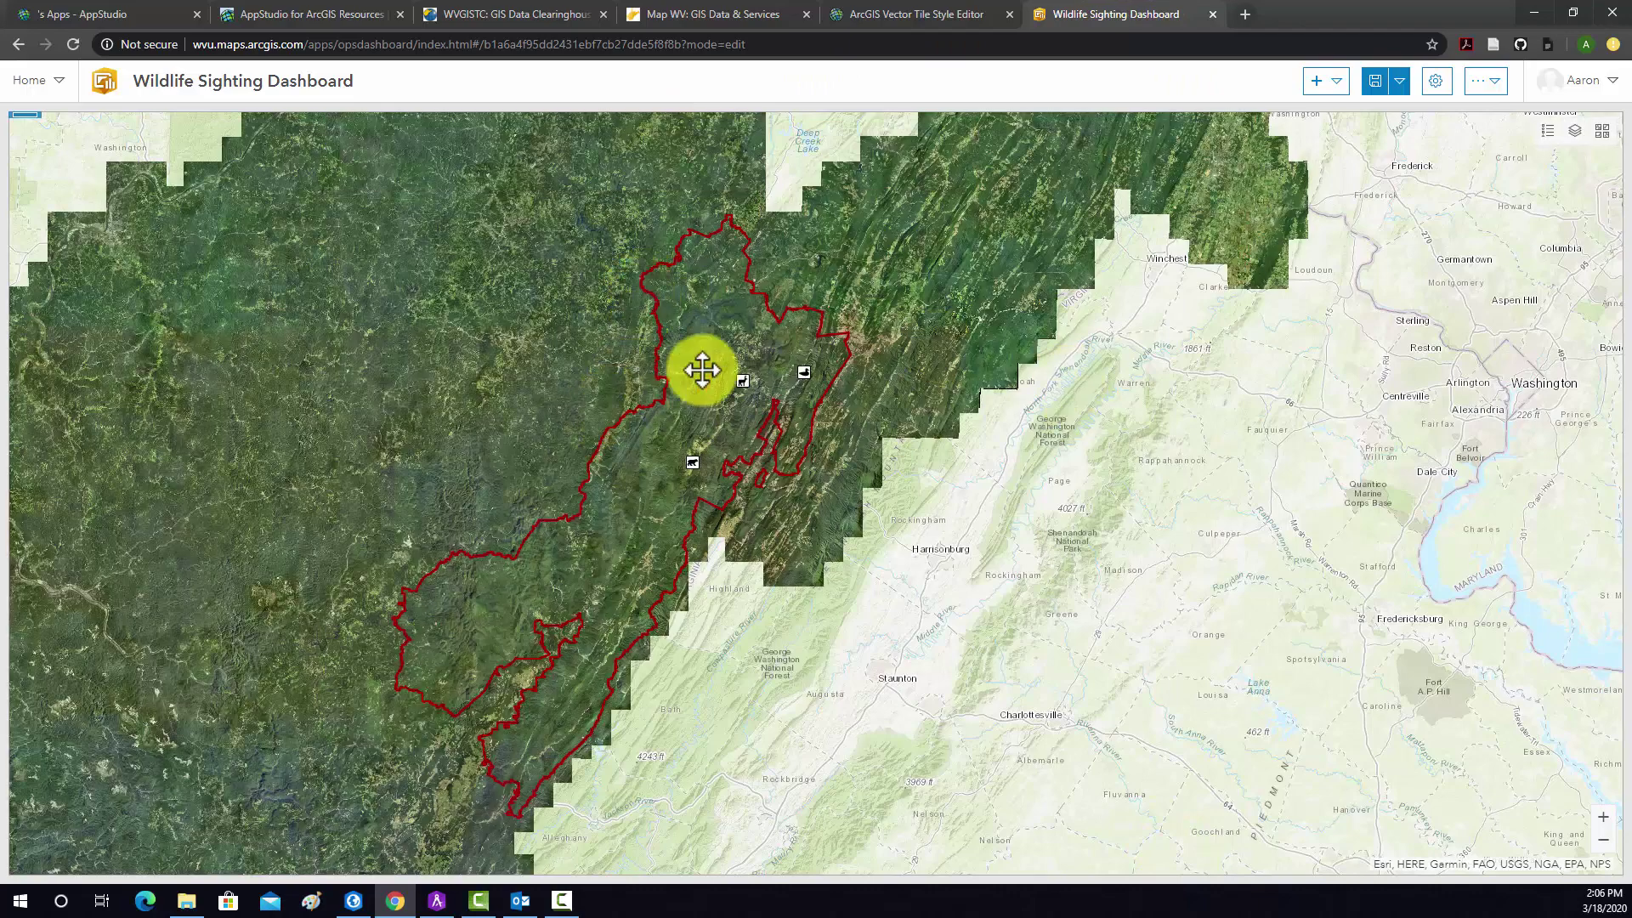
- Switch the dashboard to the Dark theme in its settings
drag(700, 368, 783, 411)
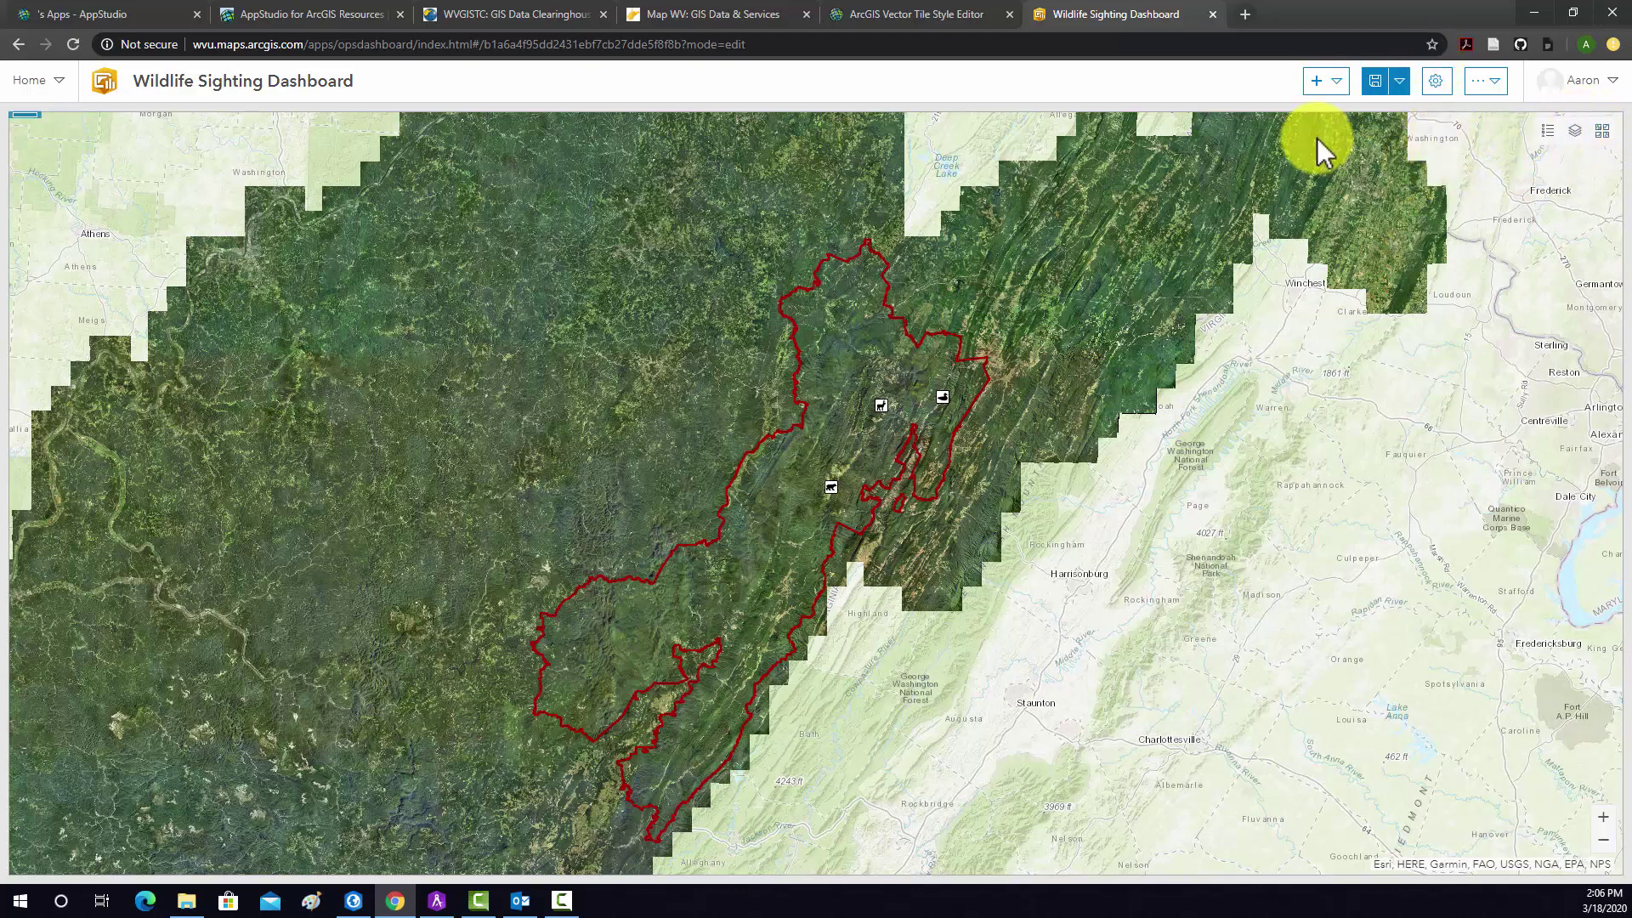
click(1343, 101)
click(1345, 101)
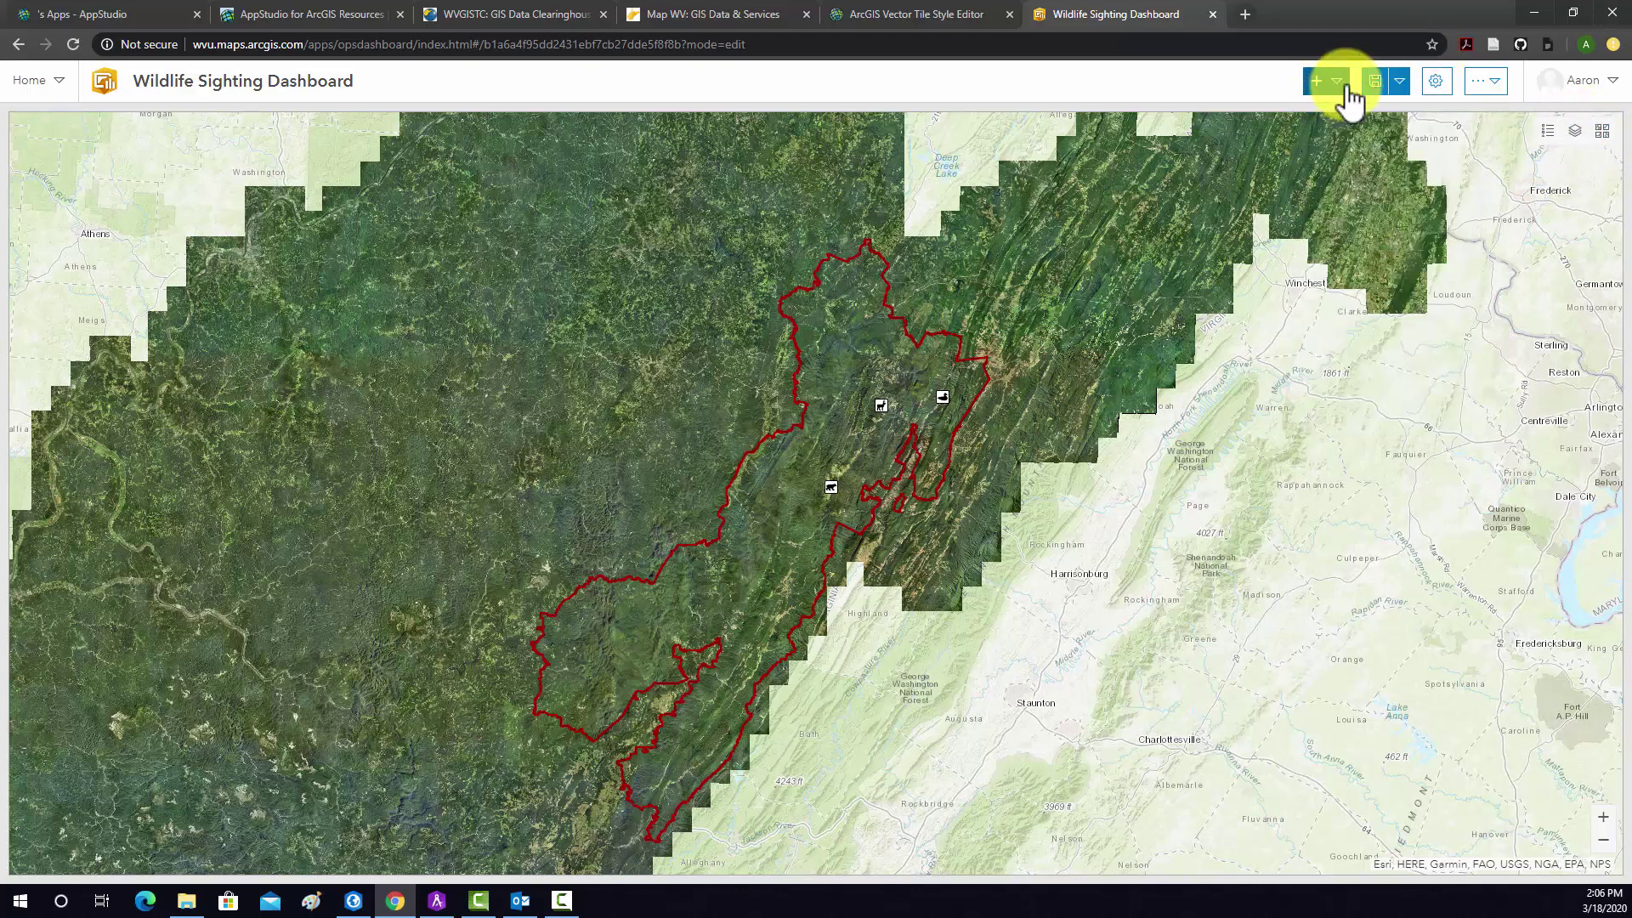
click(1436, 83)
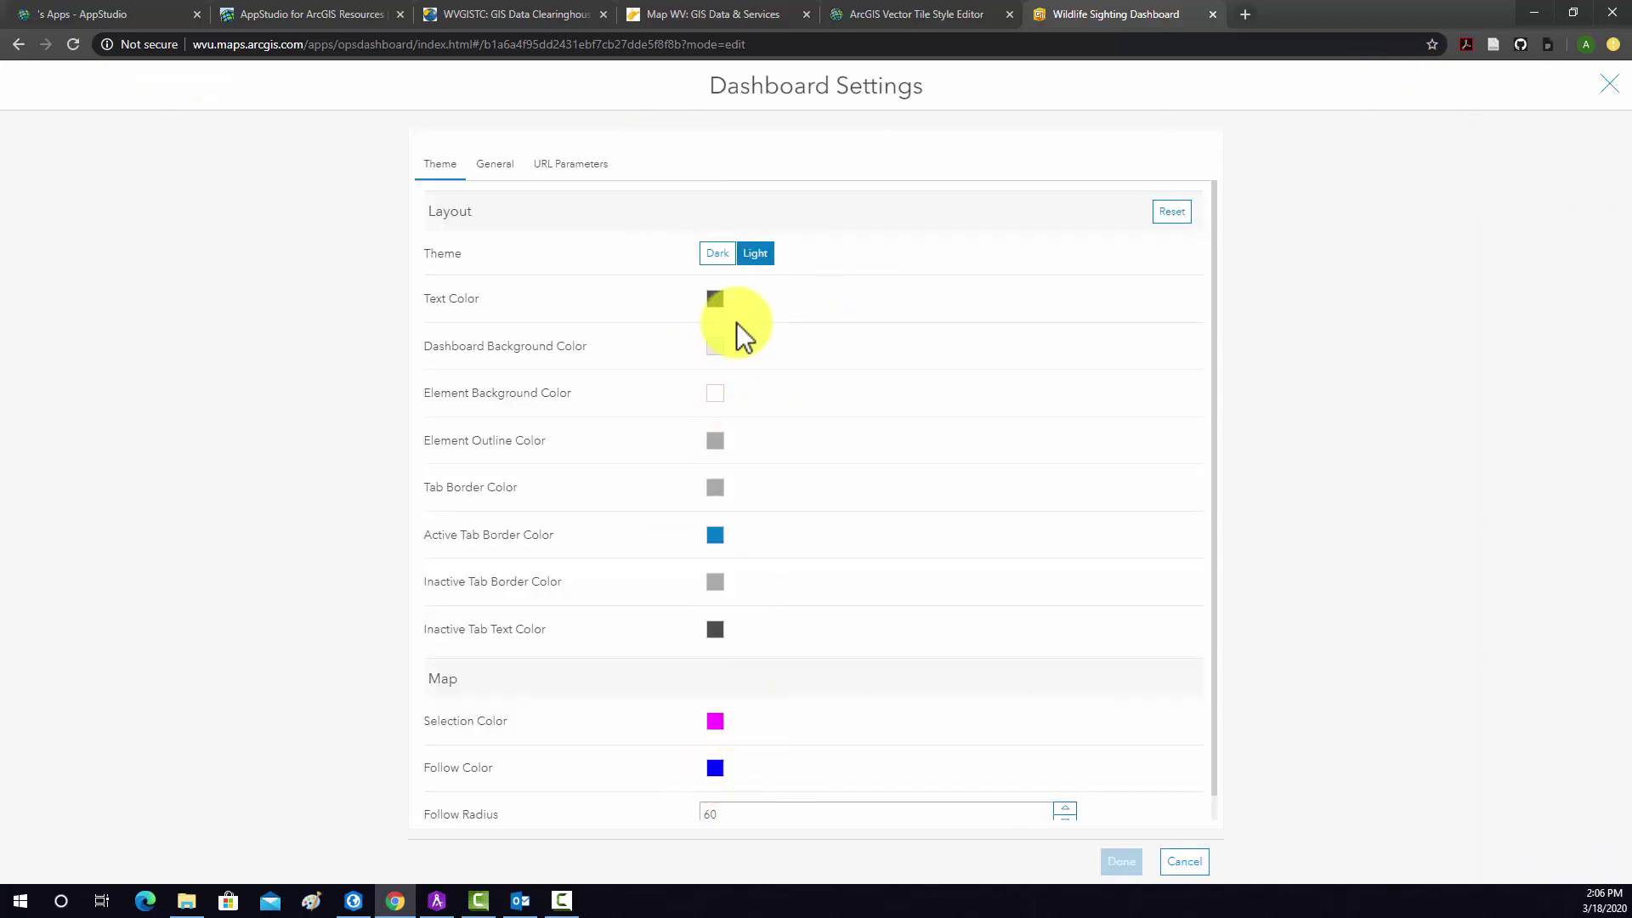
click(717, 253)
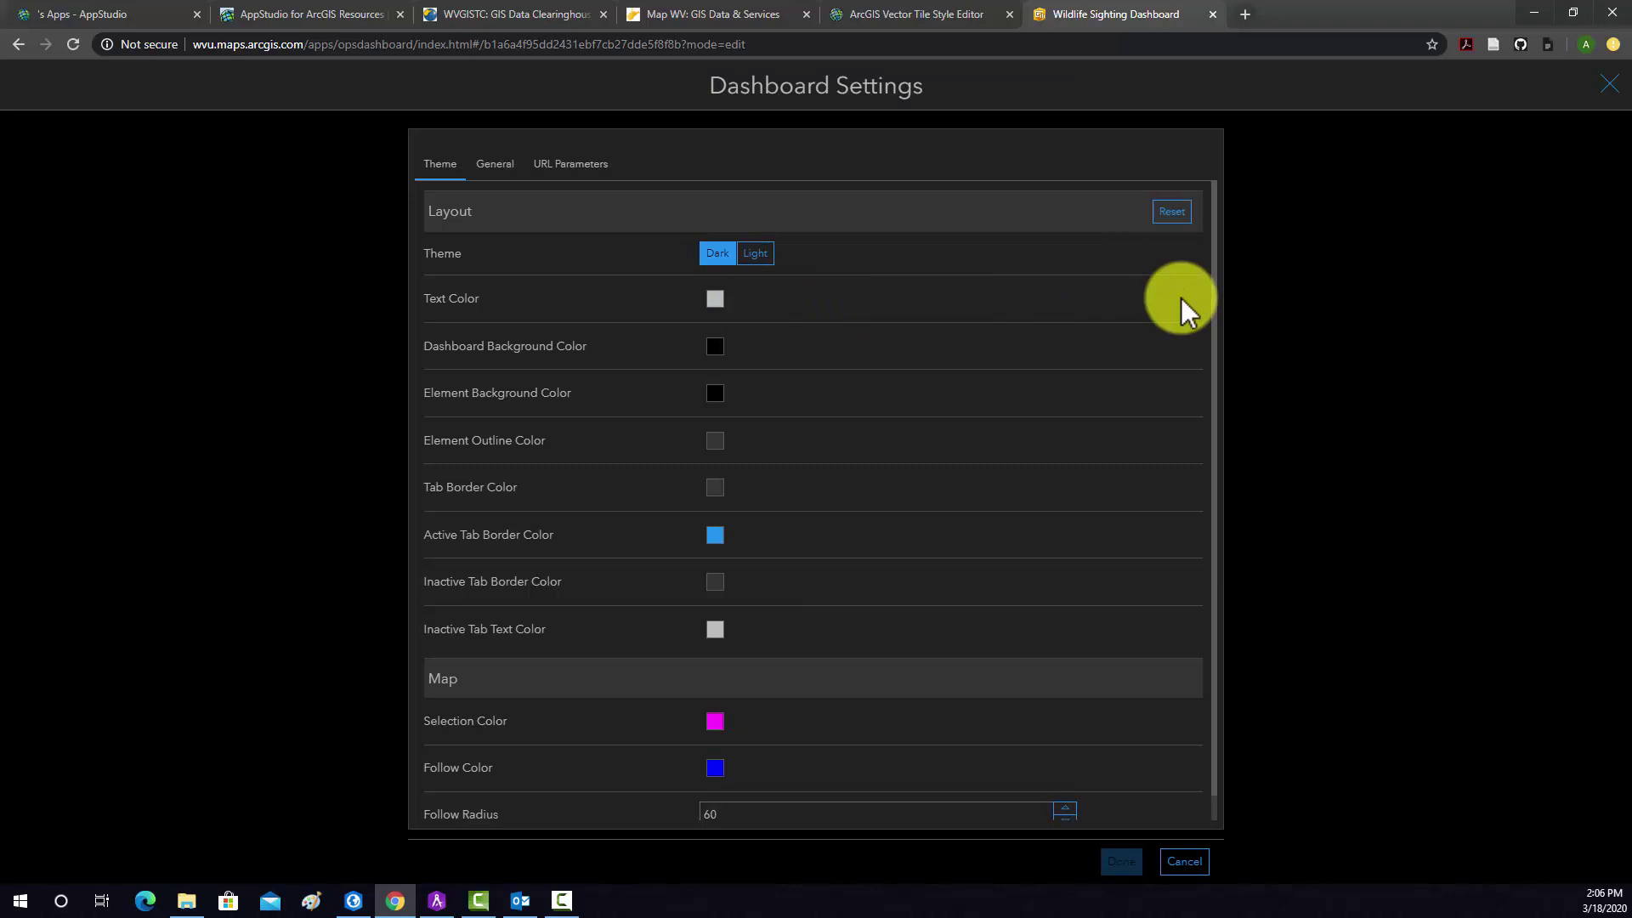
click(1179, 864)
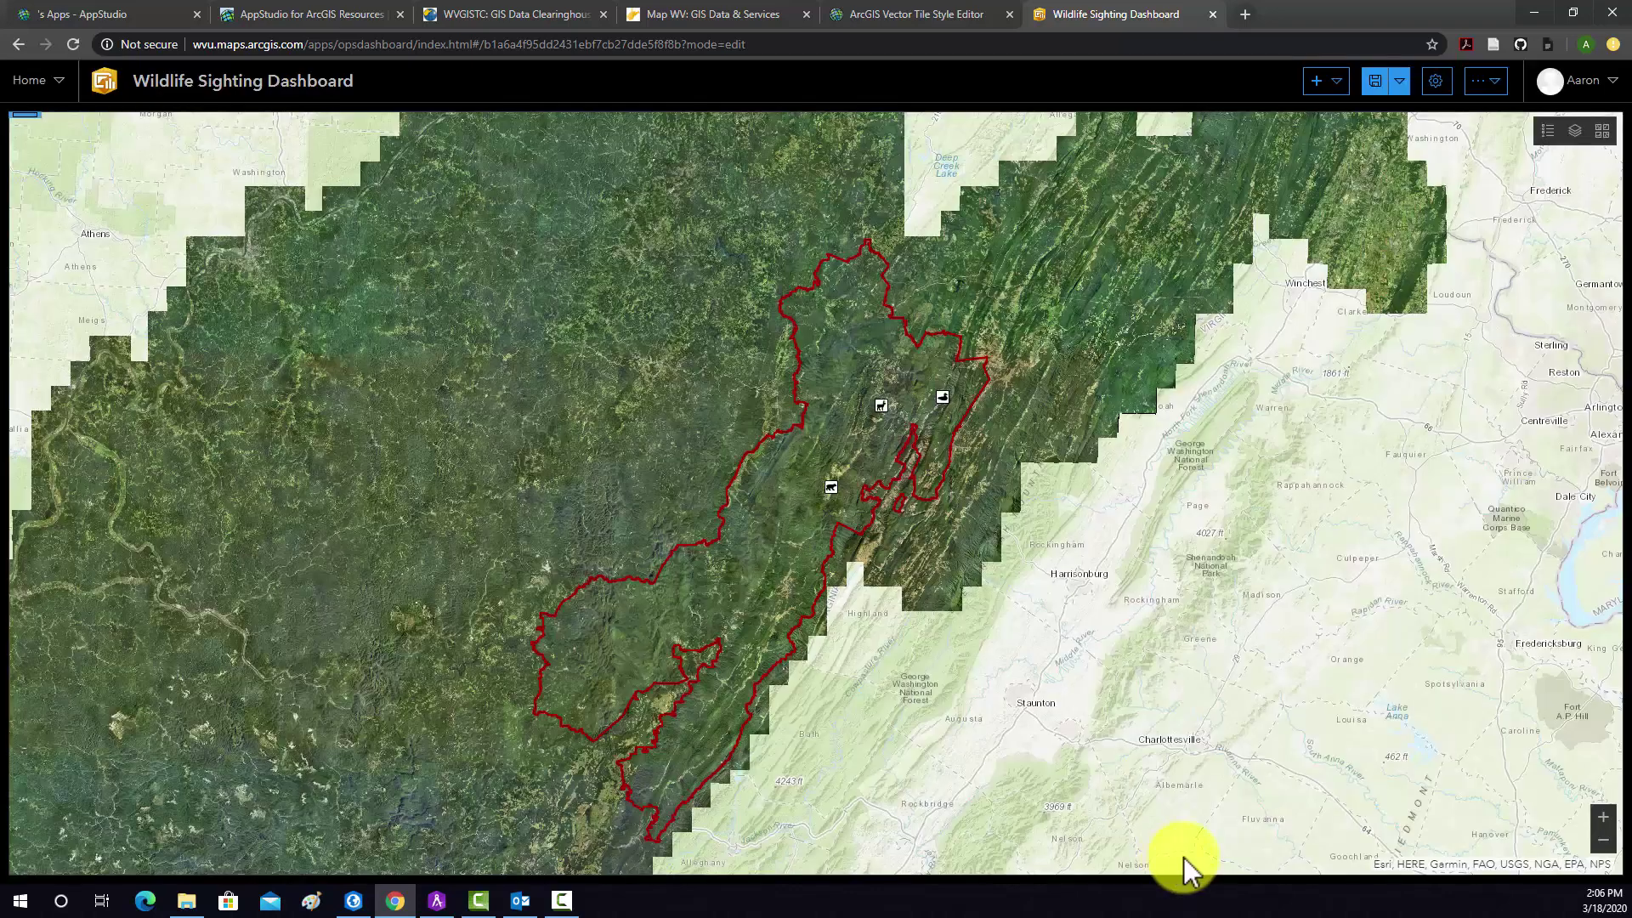
drag(649, 263, 710, 337)
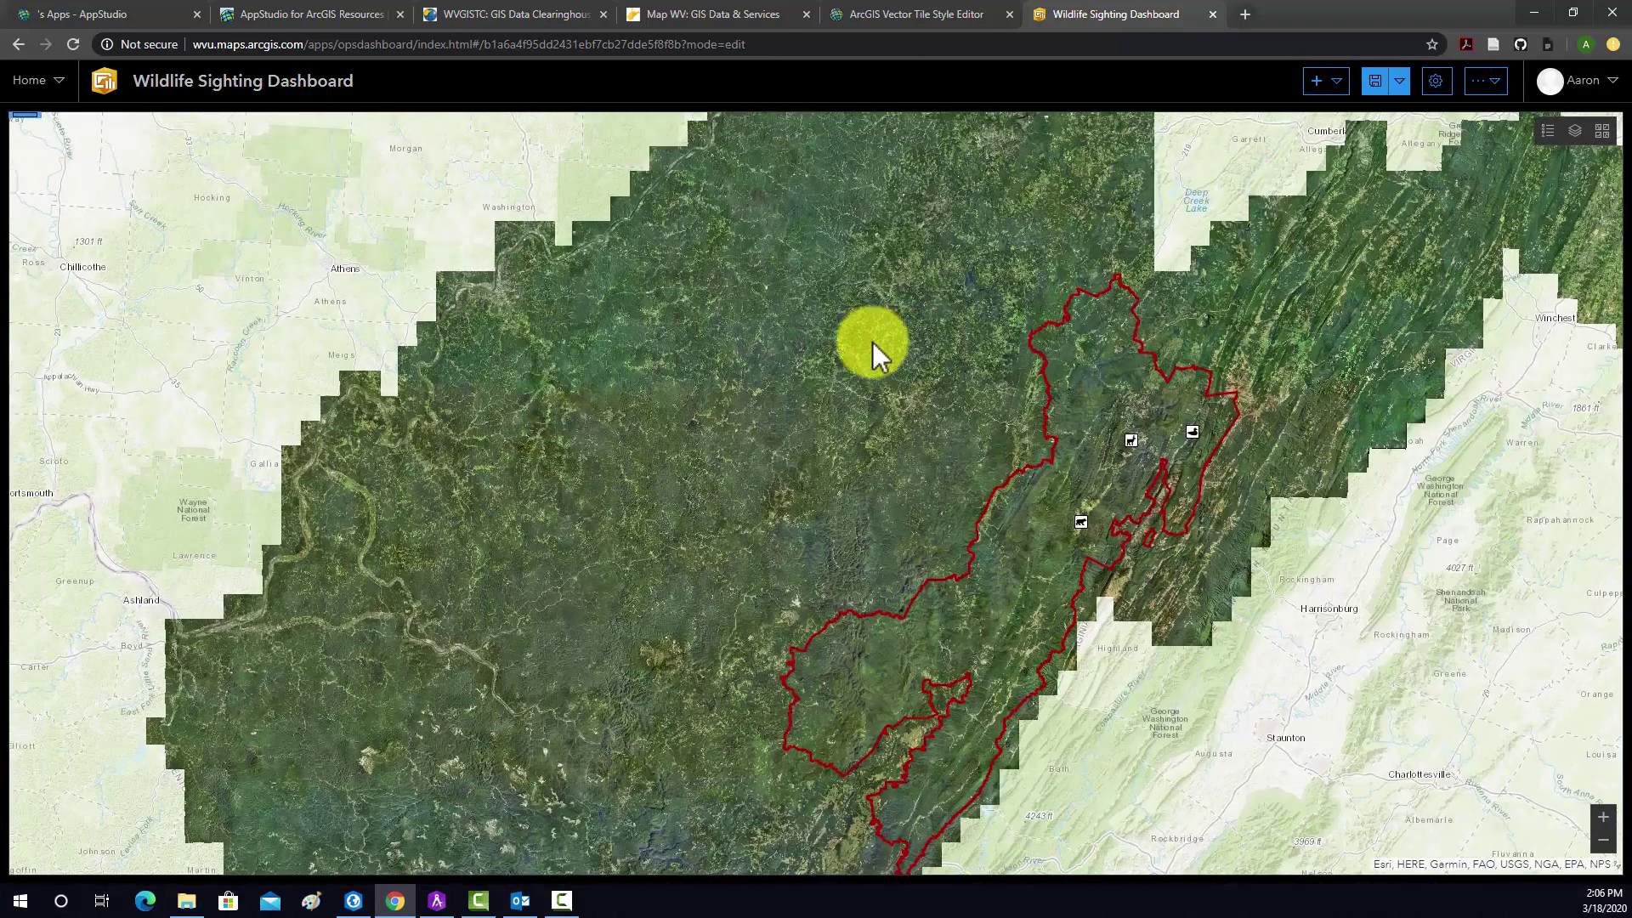
- Add a pie chart of the Wildlife Sightings layer with Sighting Type as its category field
click(1332, 81)
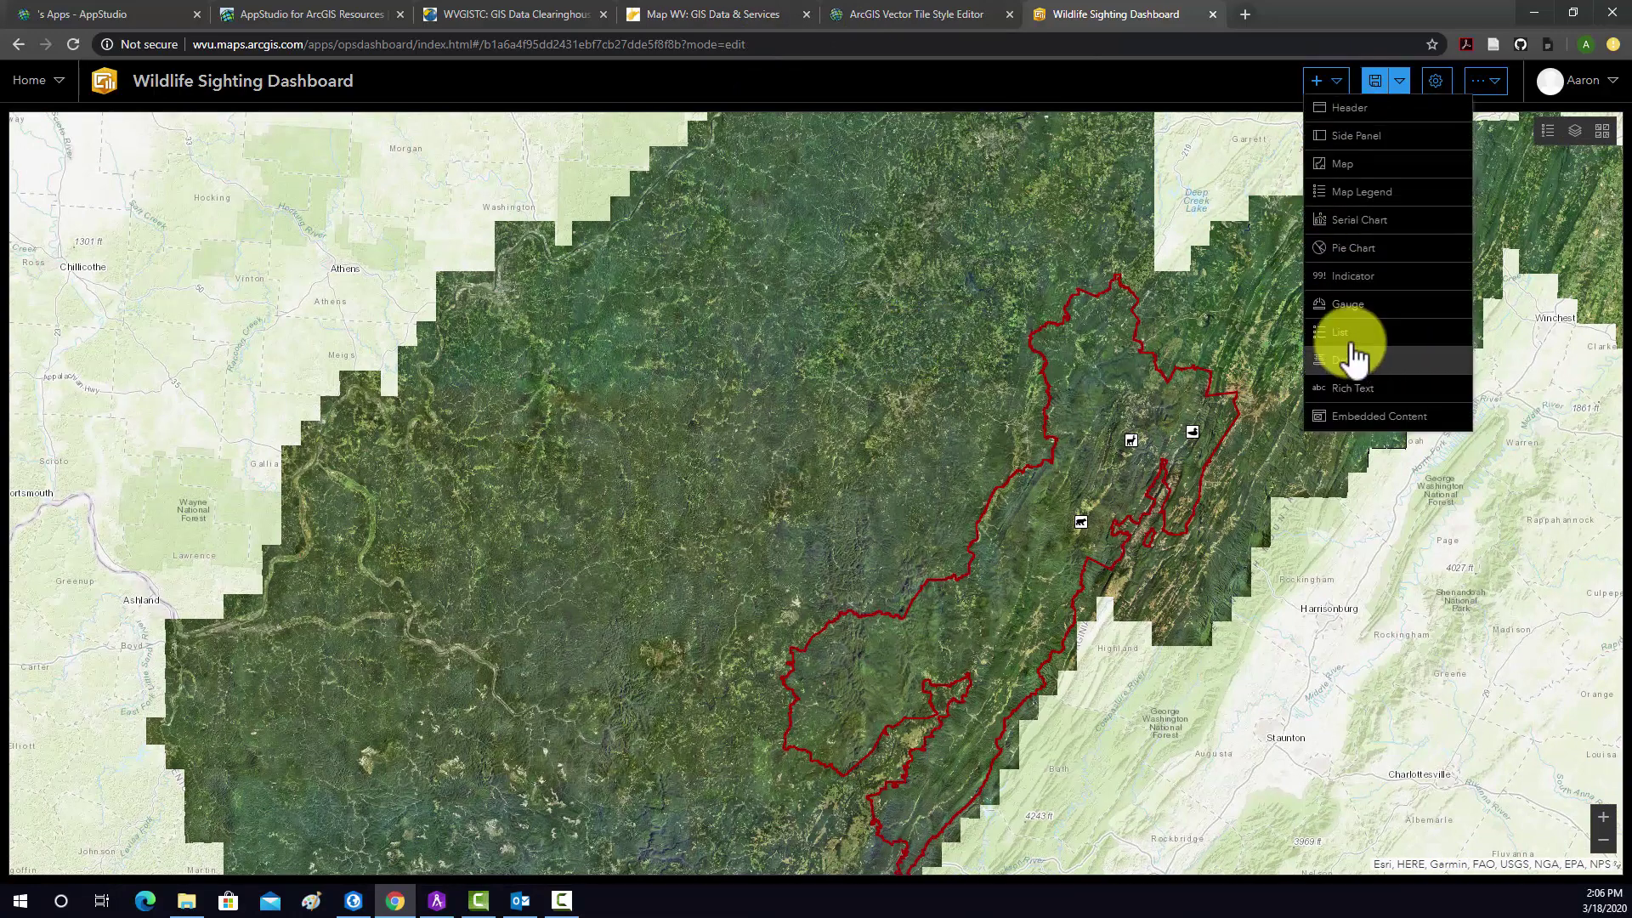
click(1358, 249)
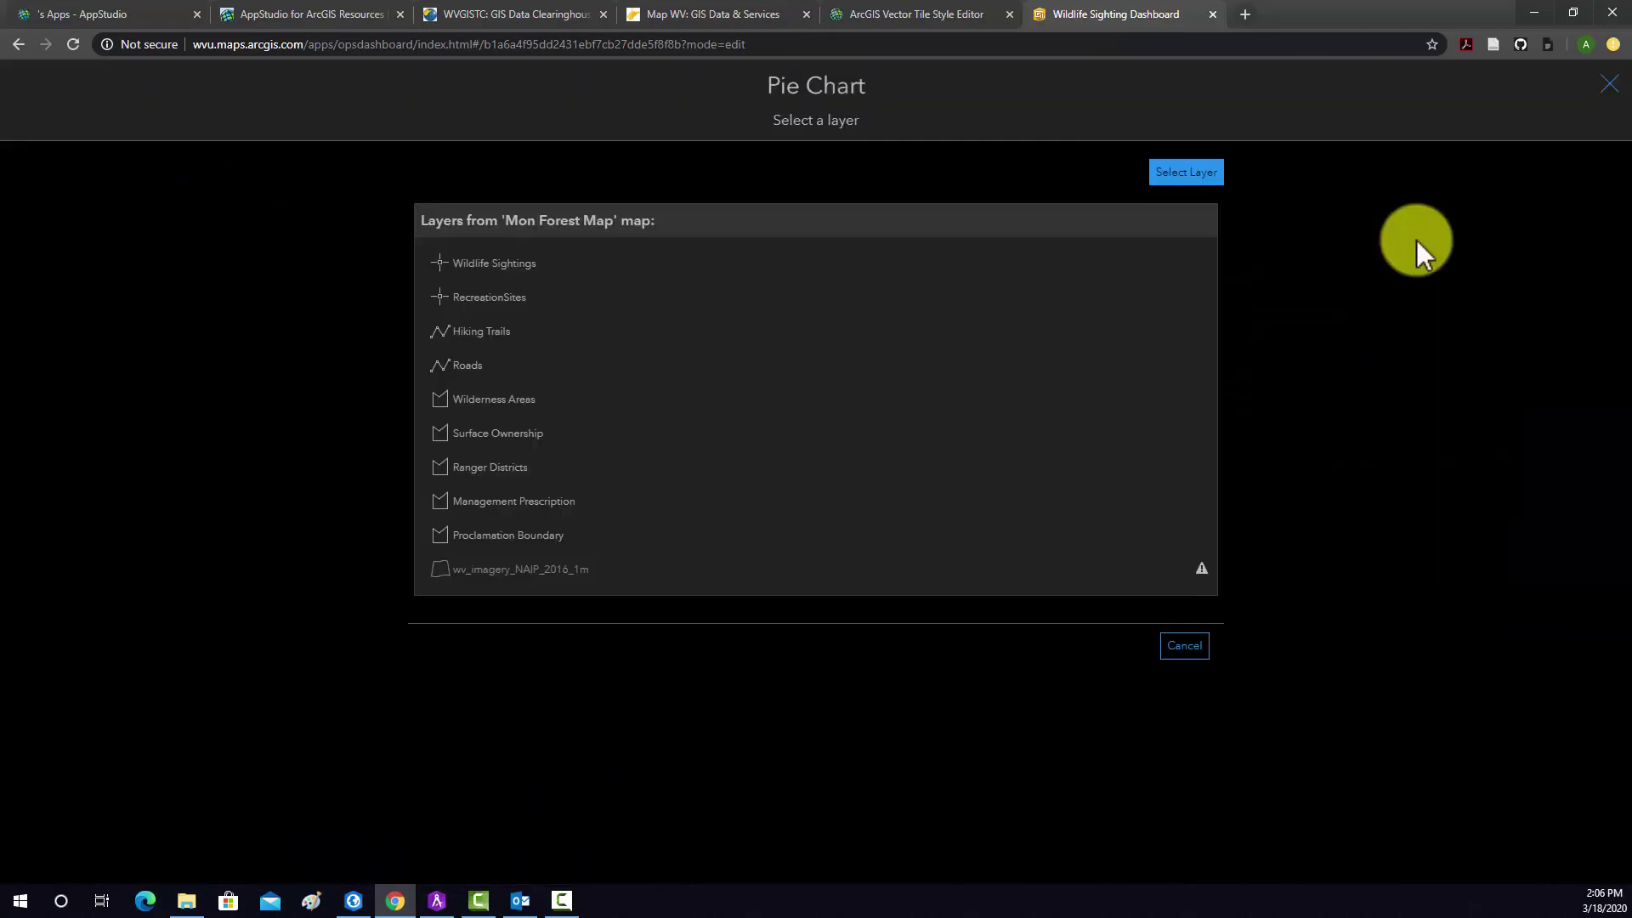
click(508, 266)
click(480, 319)
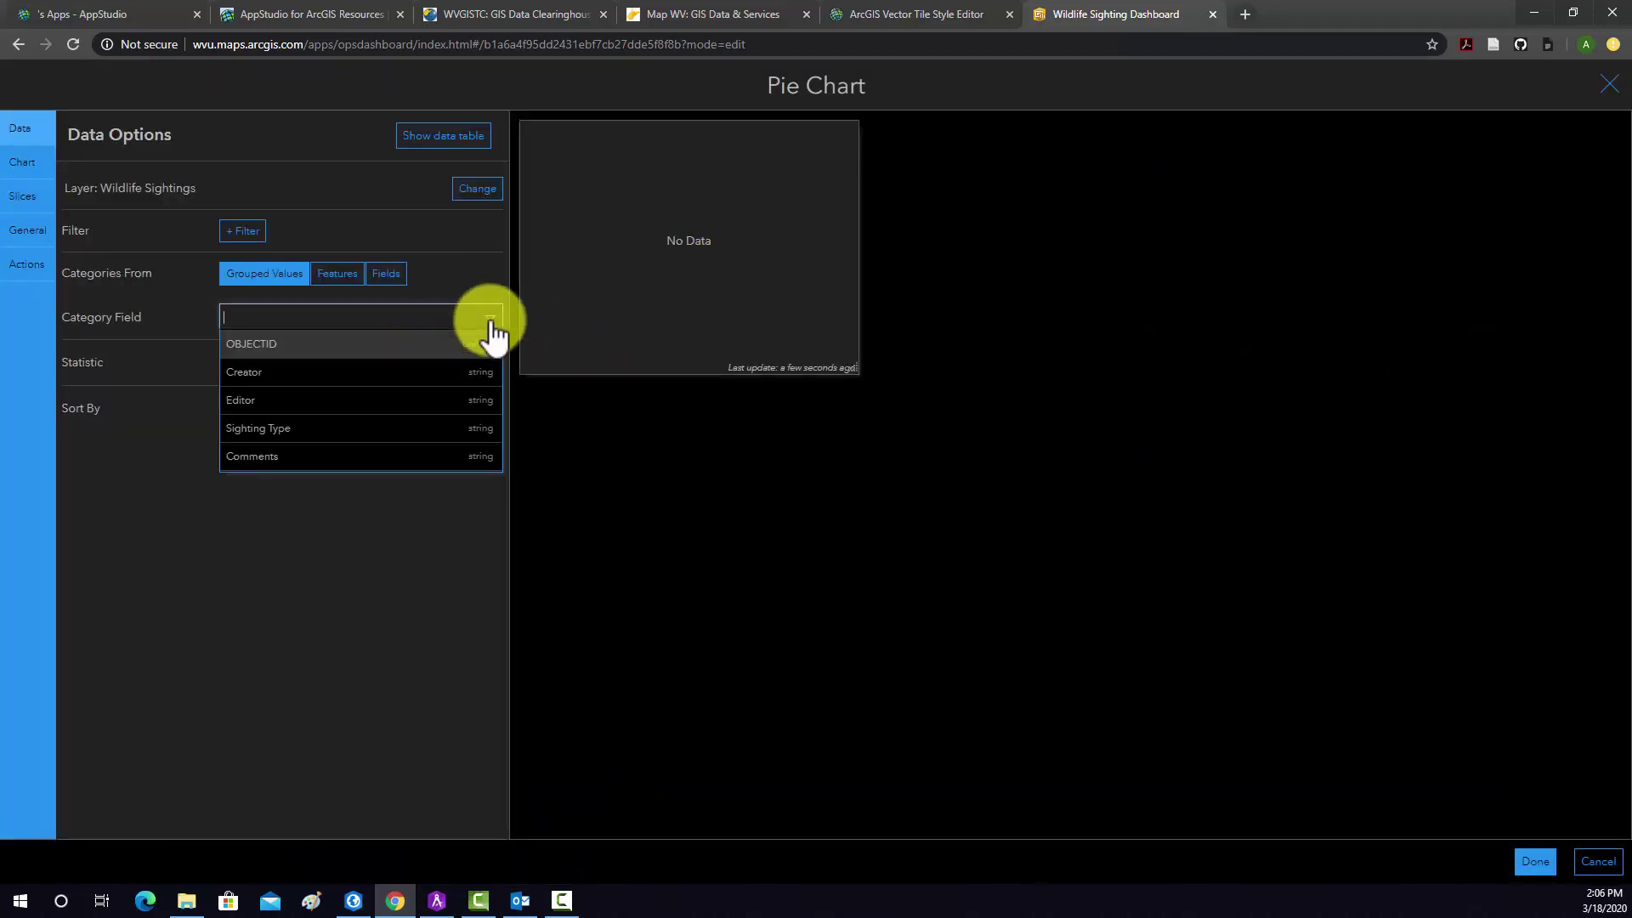
click(270, 427)
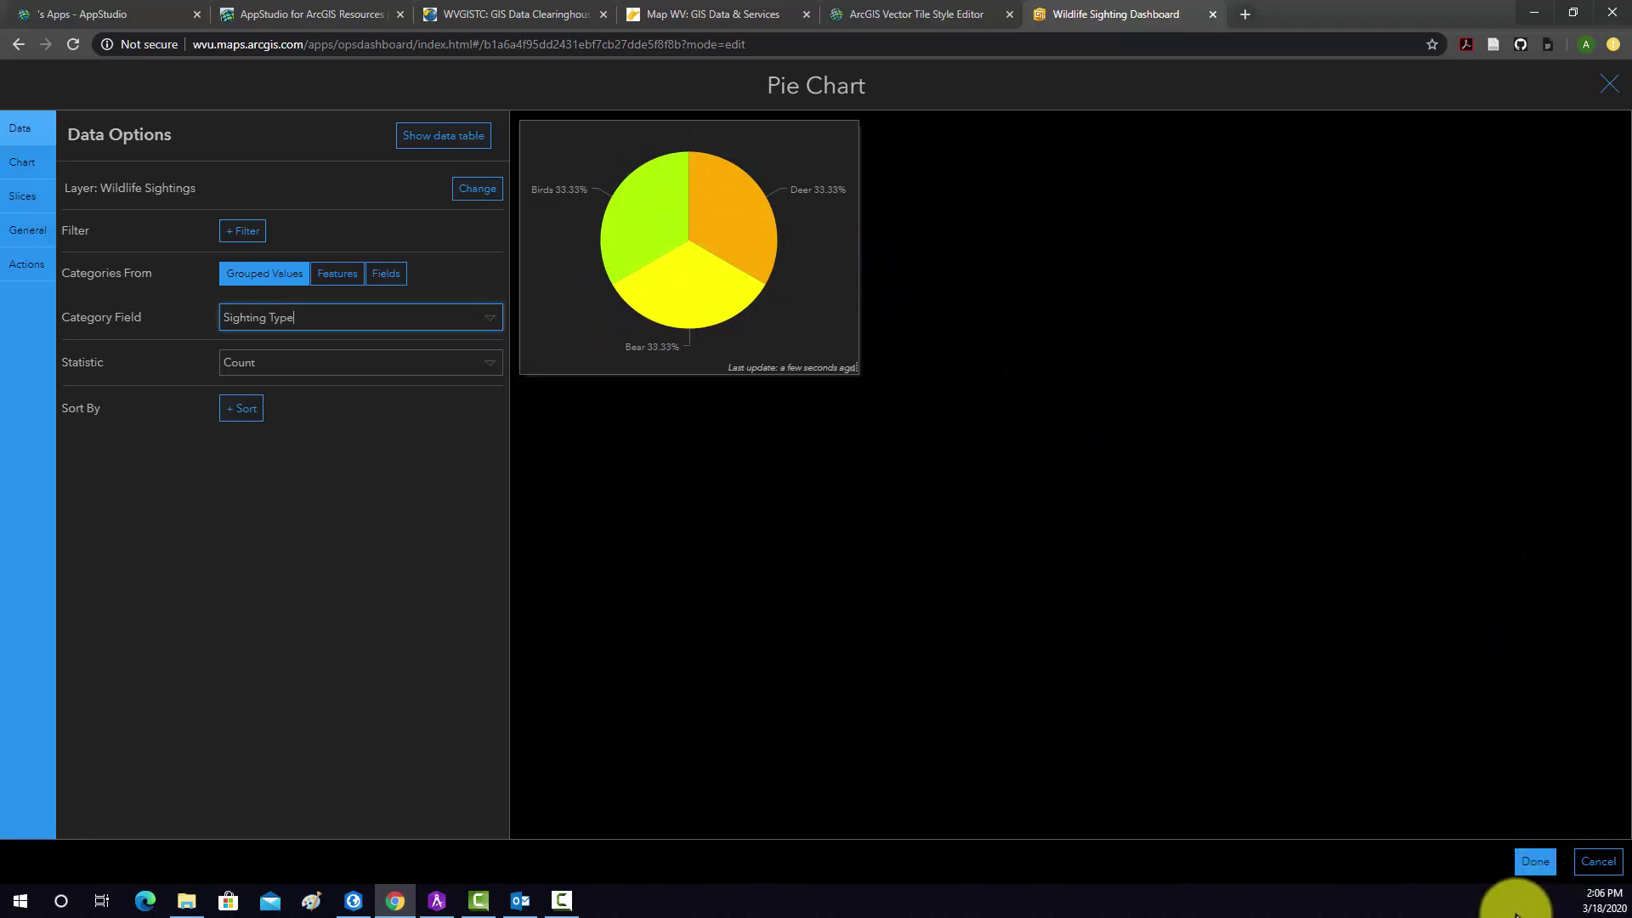
click(1536, 862)
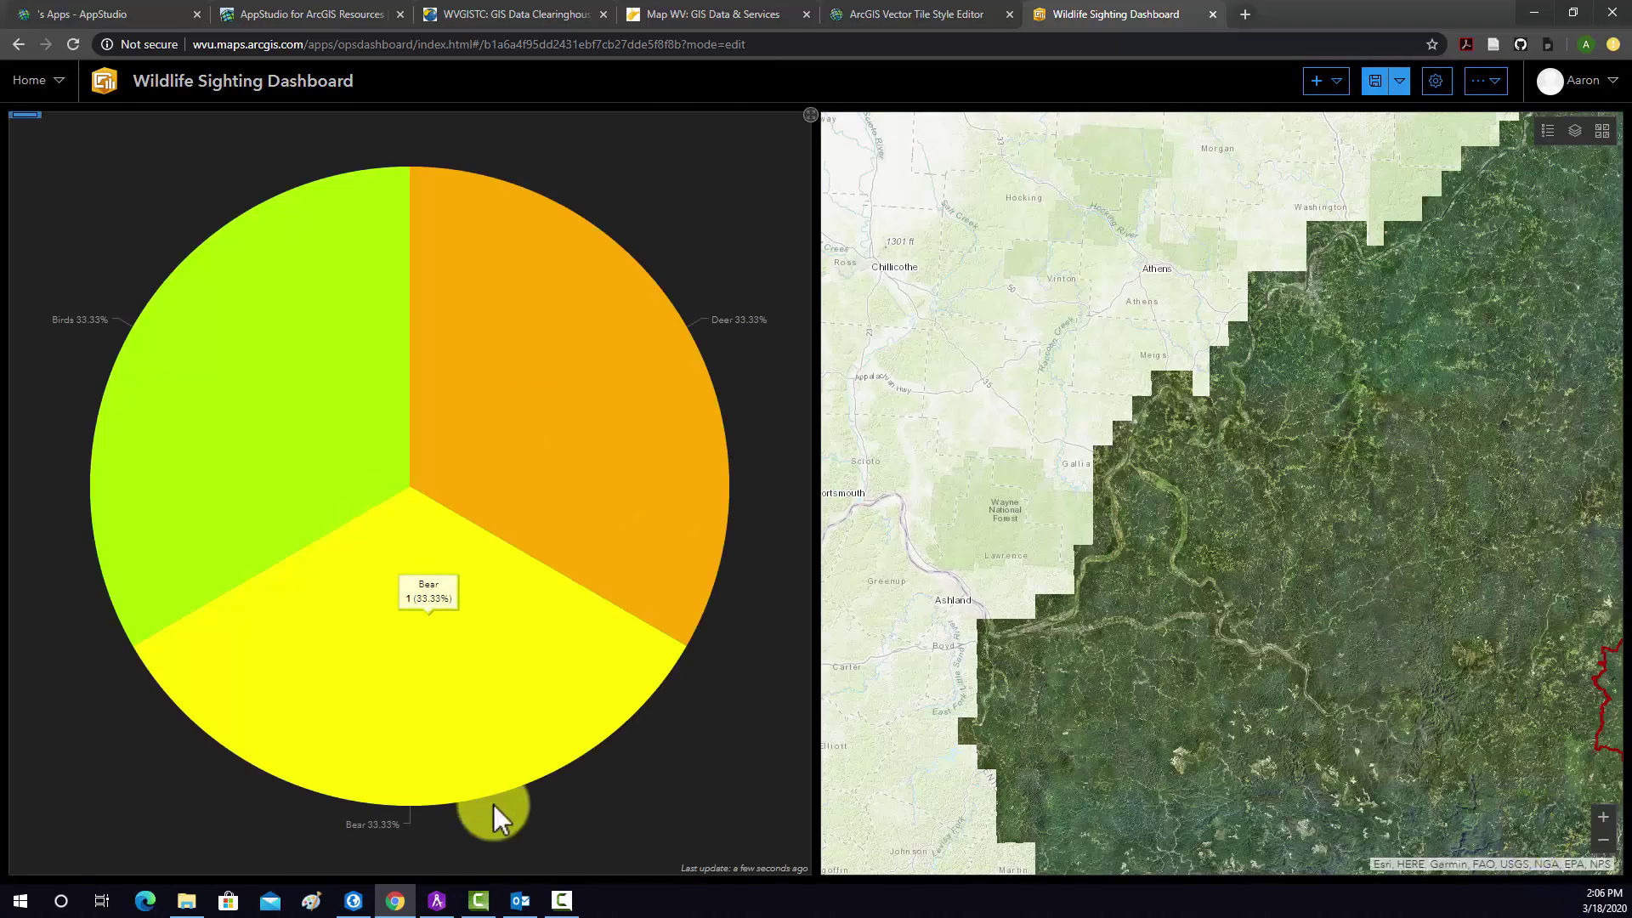
- Save, add a 0–100 gauge counting Wildlife Sightings, and start a Map Legend element
click(1389, 92)
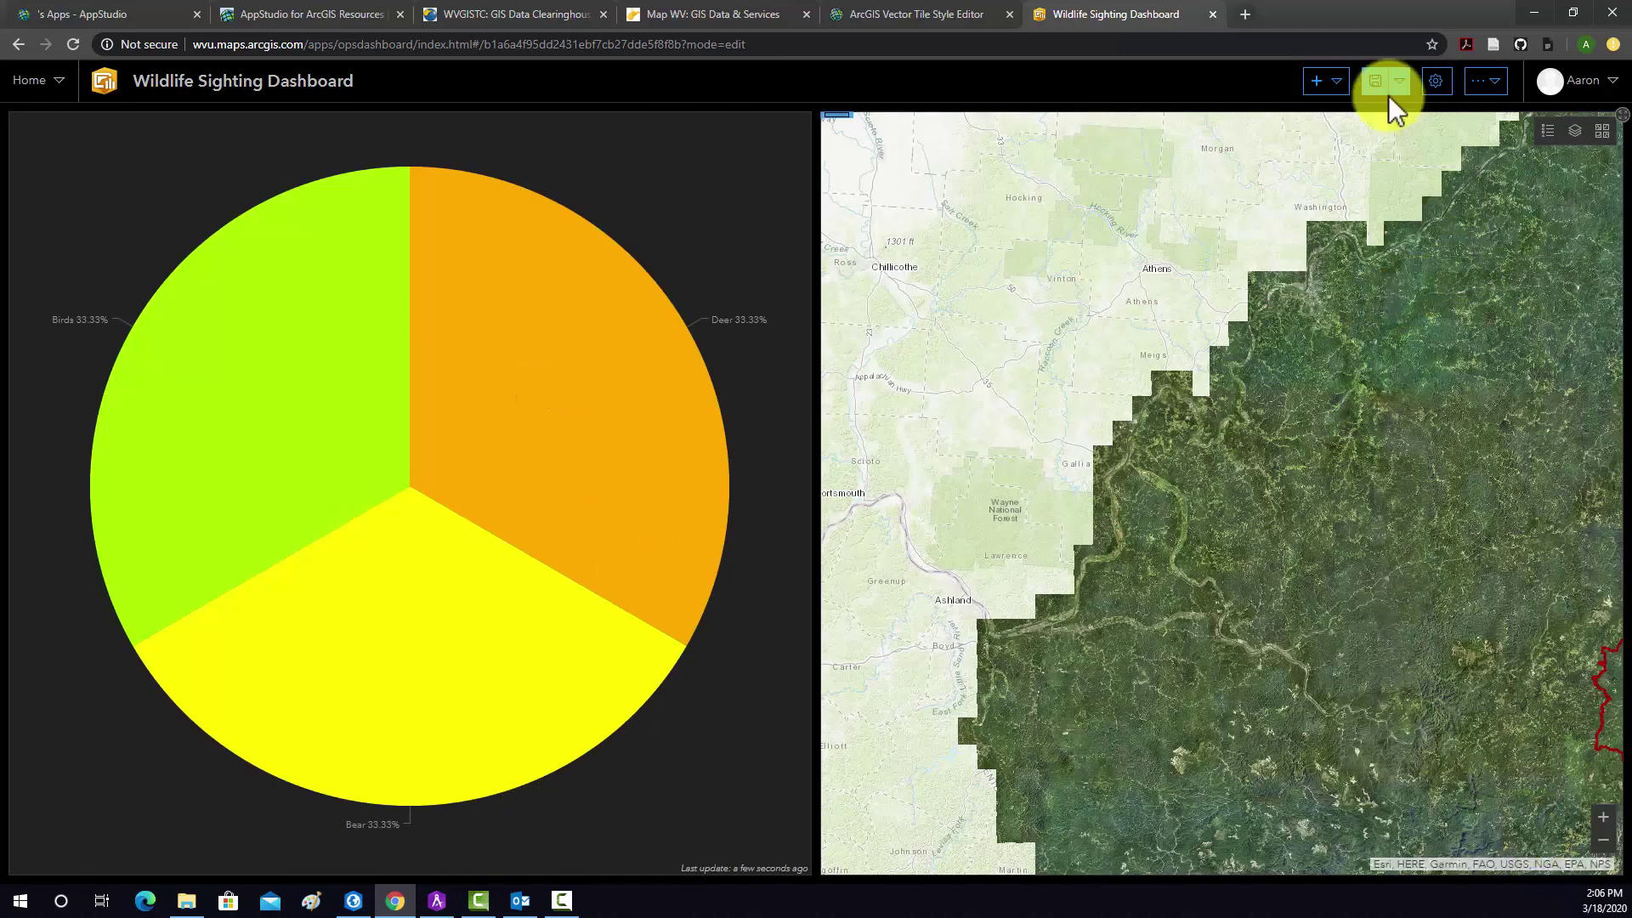
click(1334, 82)
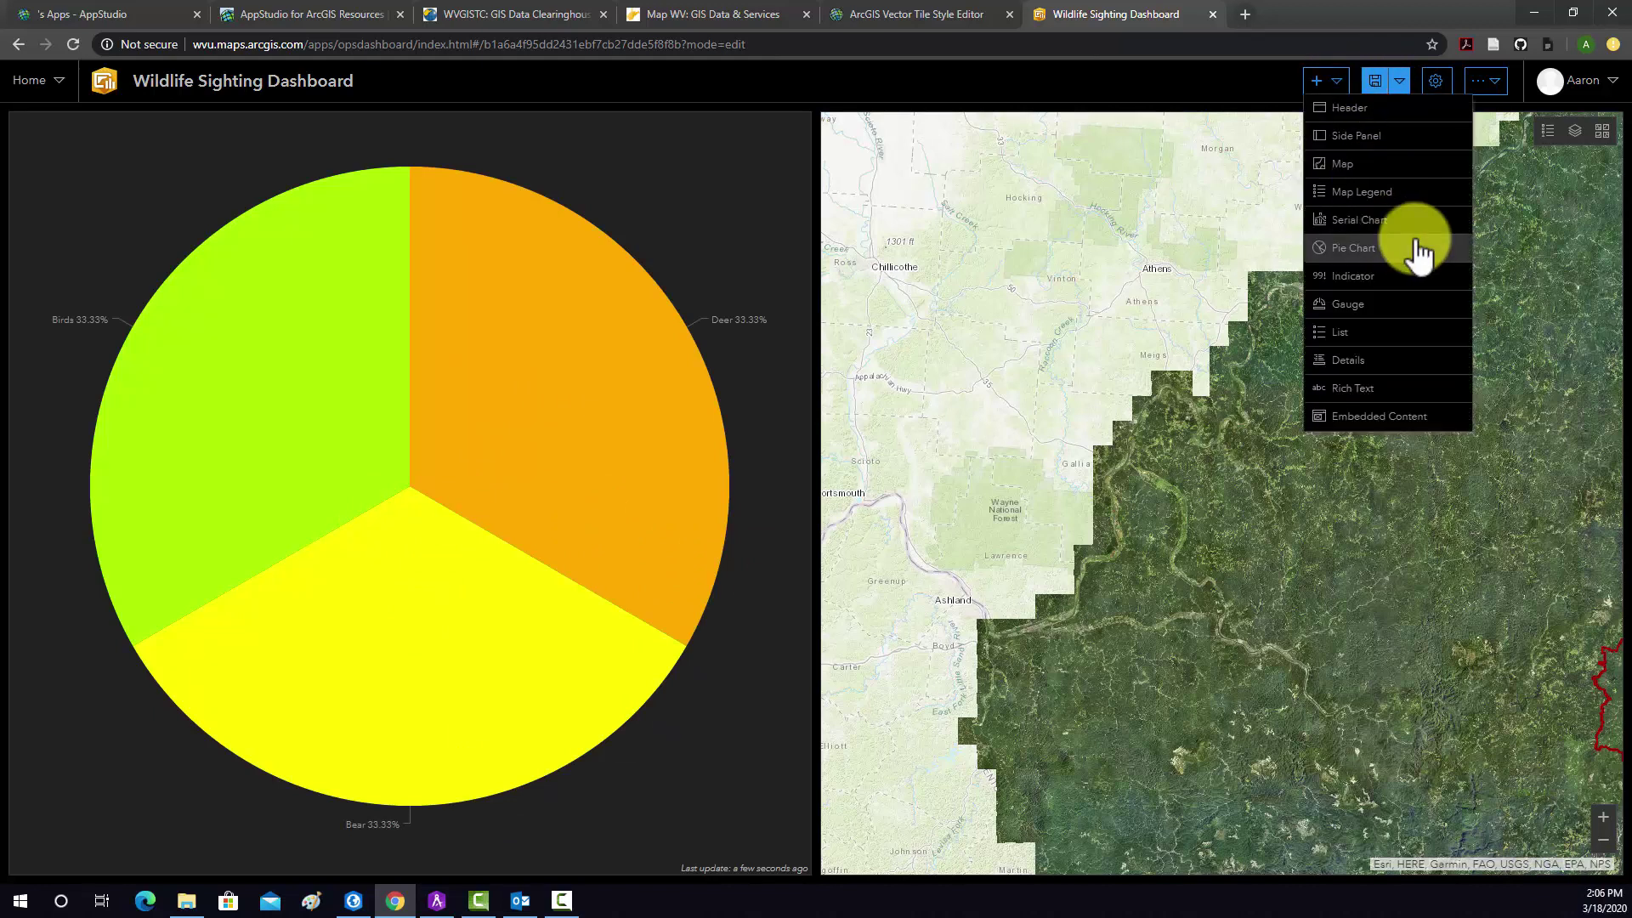
click(1354, 307)
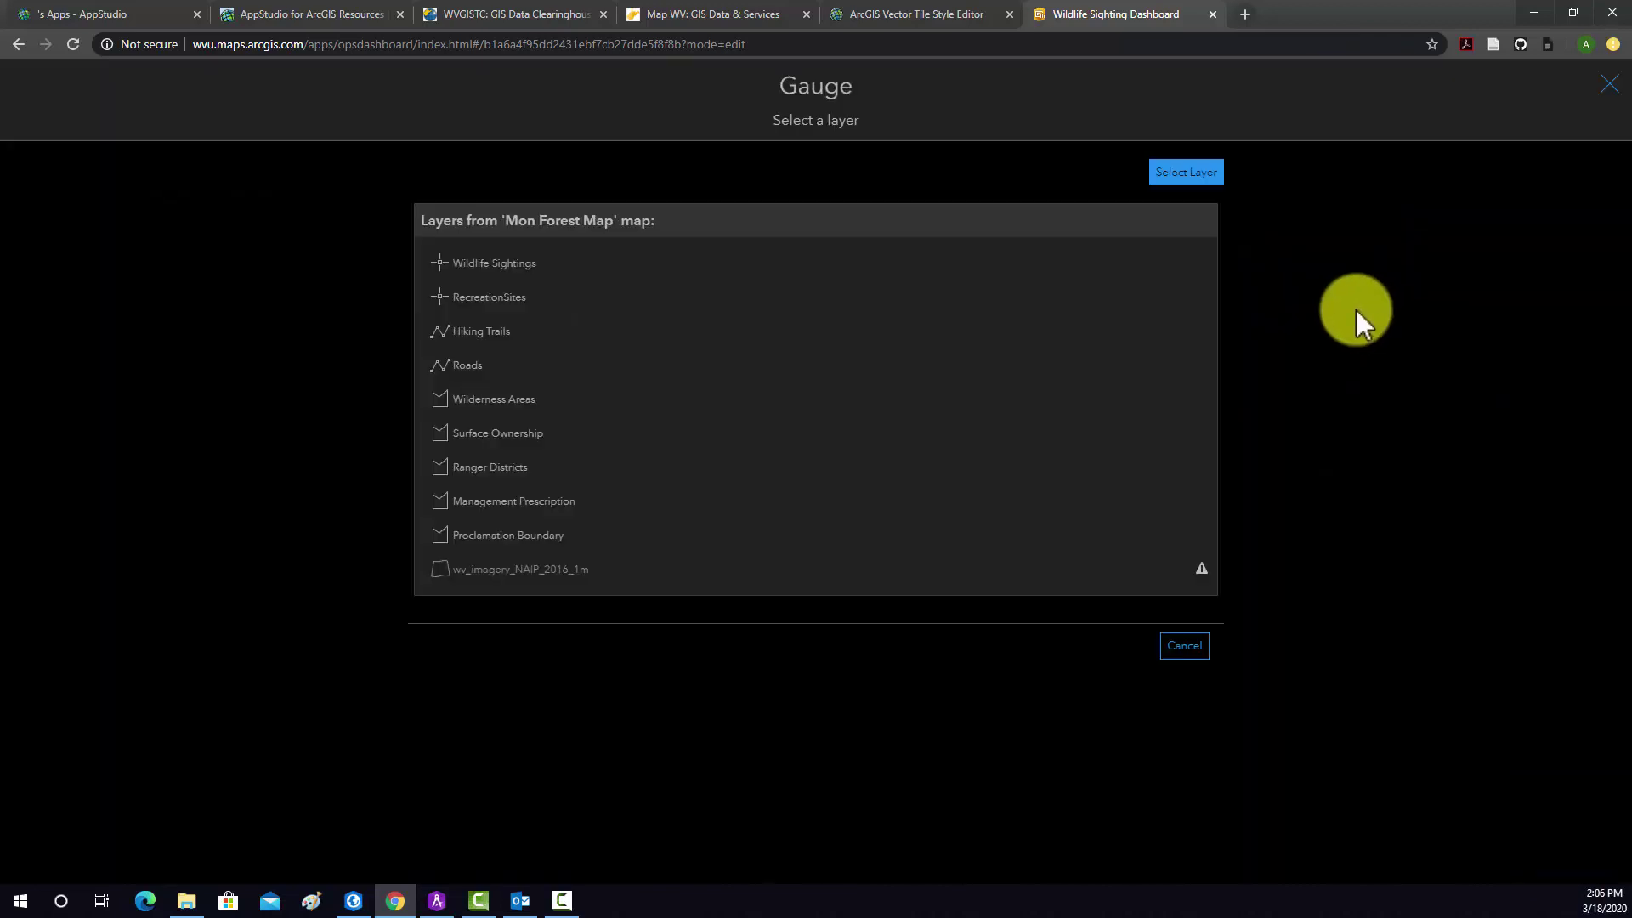
click(558, 270)
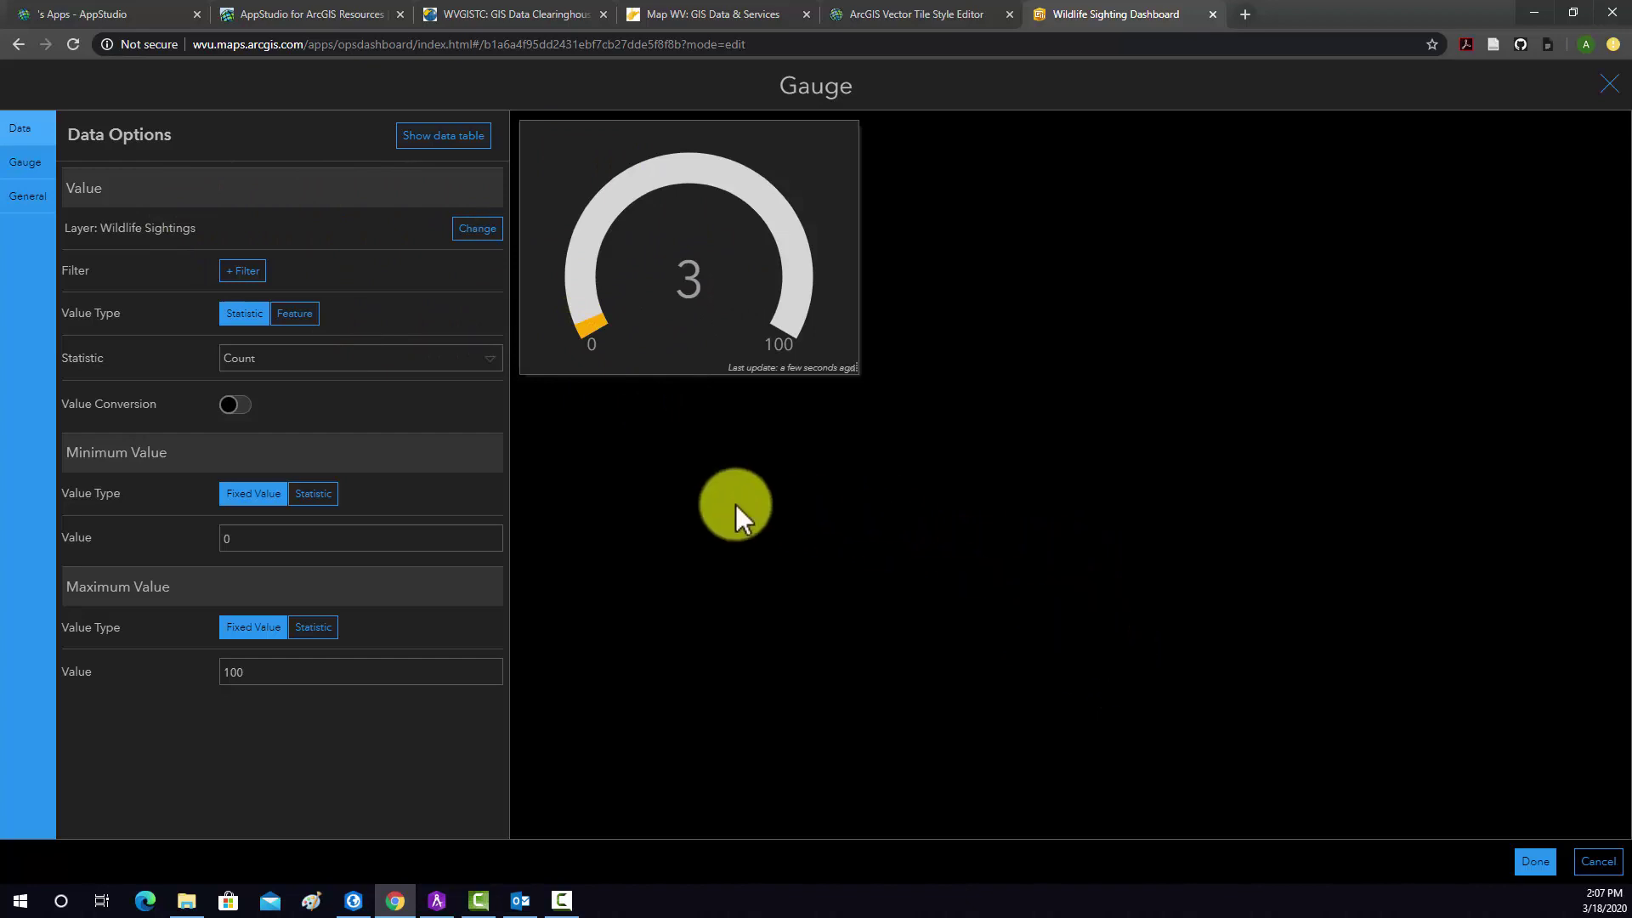
click(1528, 862)
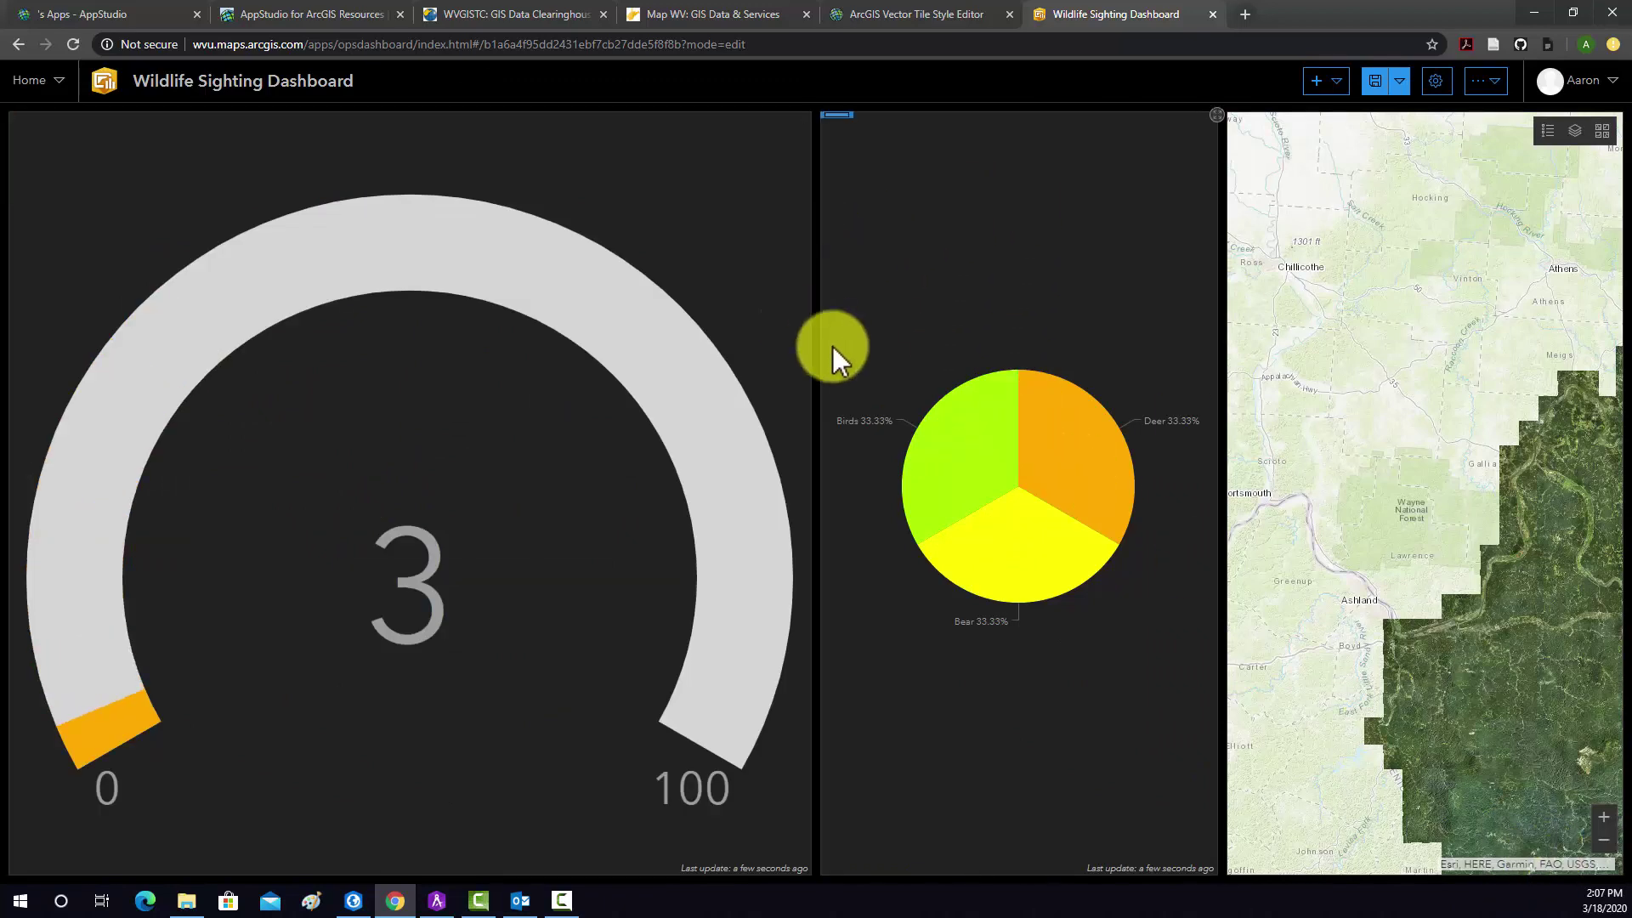
click(1336, 82)
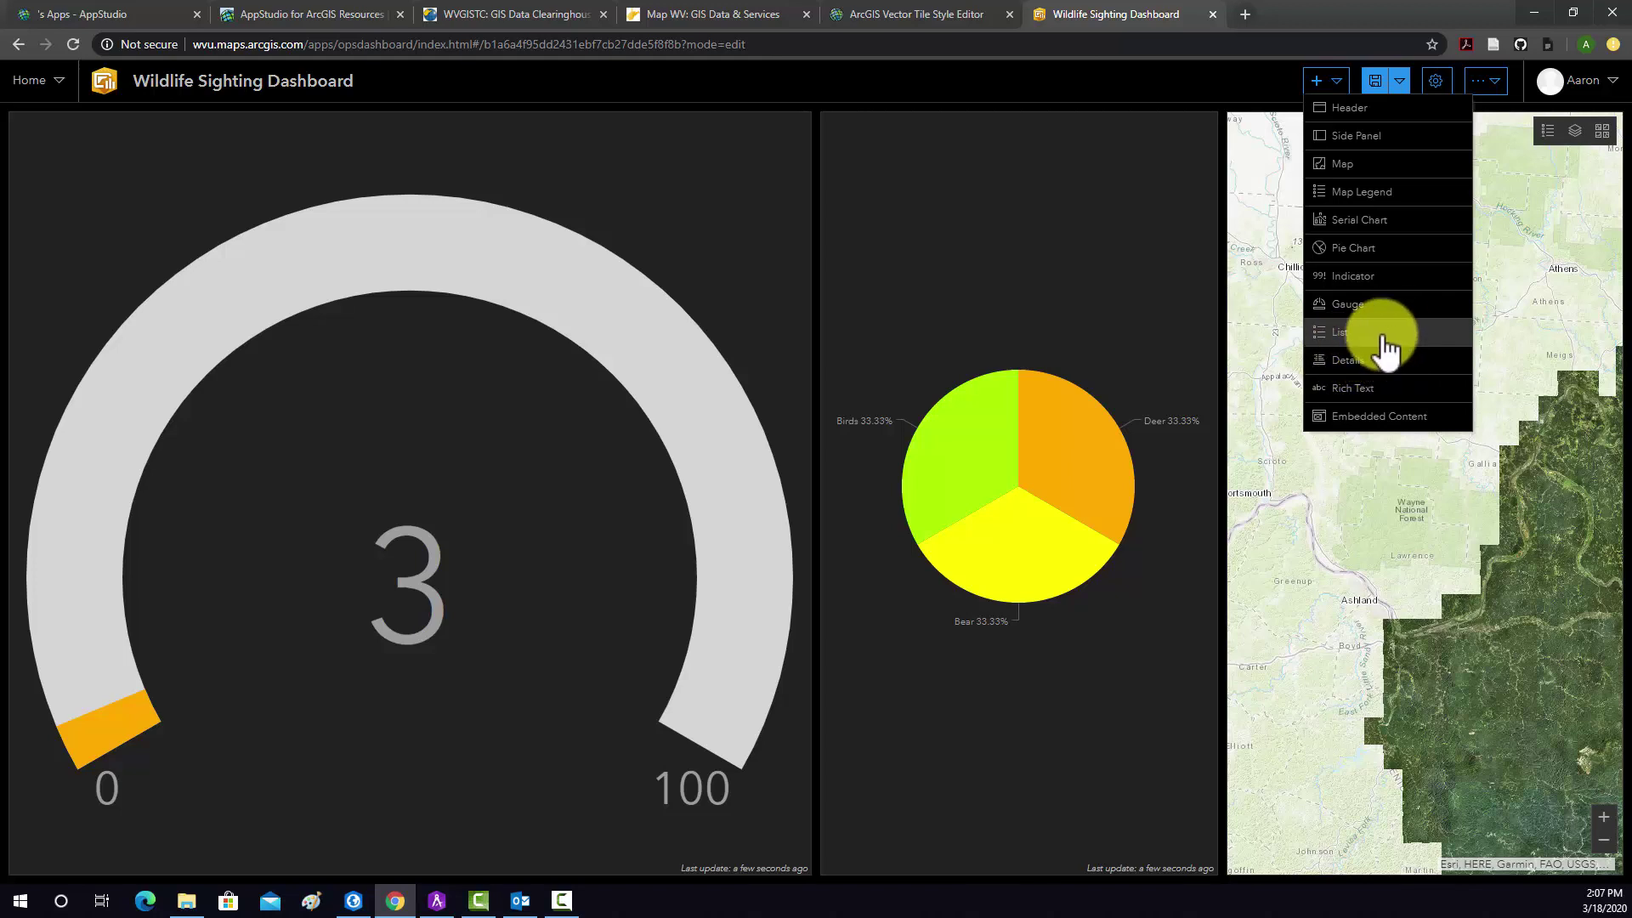
click(1361, 192)
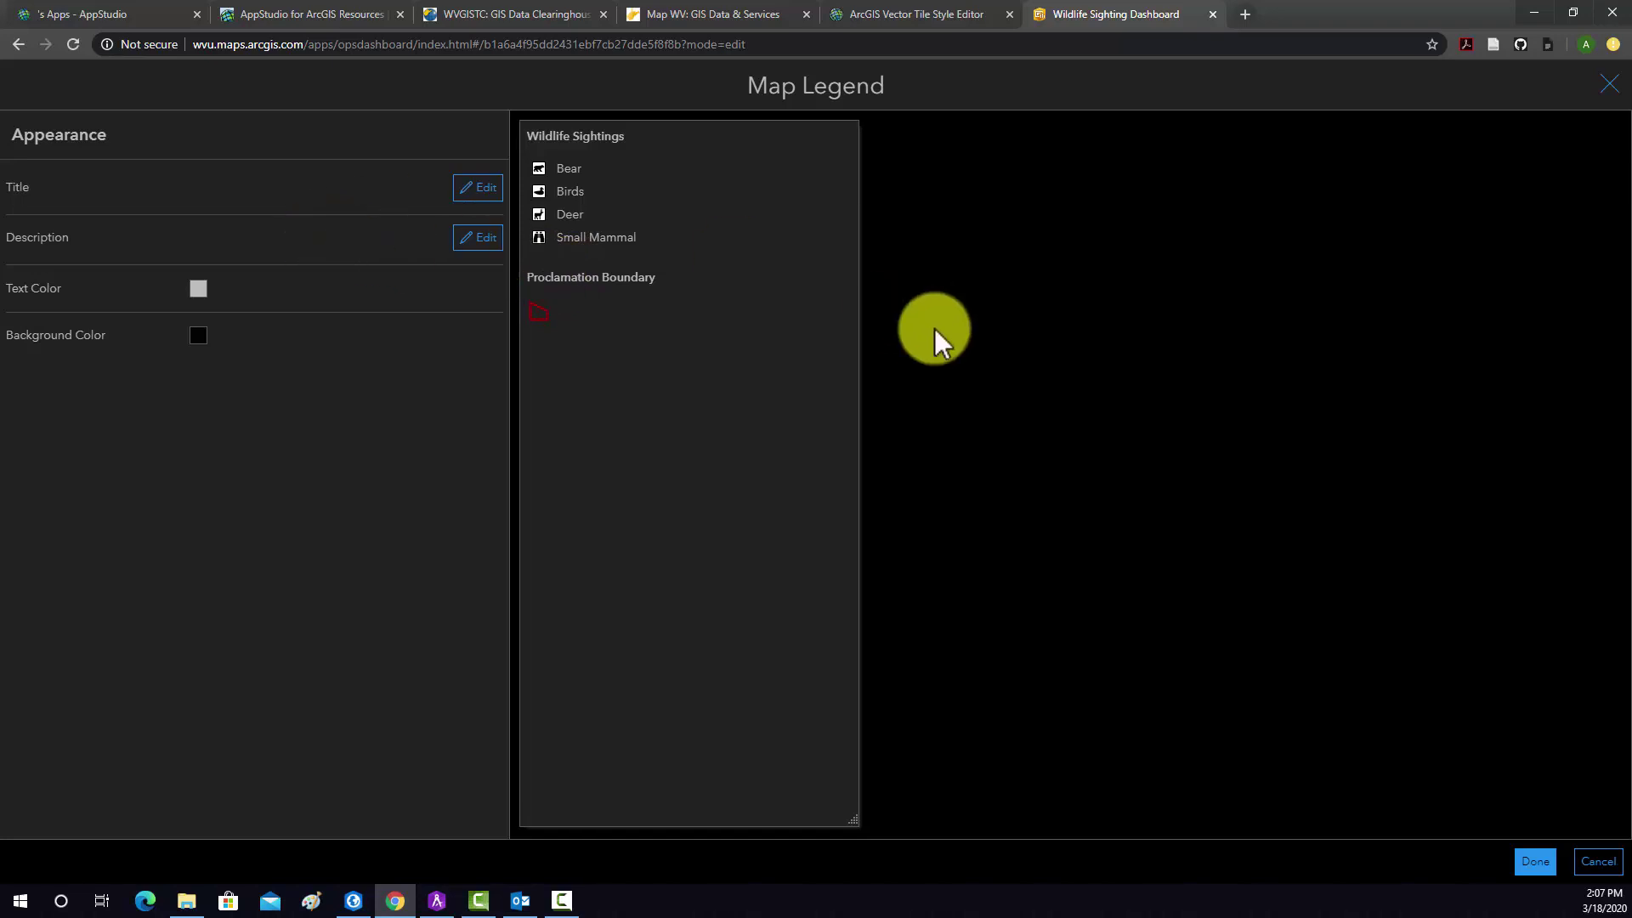
- Place the map legend on the dashboard, then cancel adding a List element
click(1555, 864)
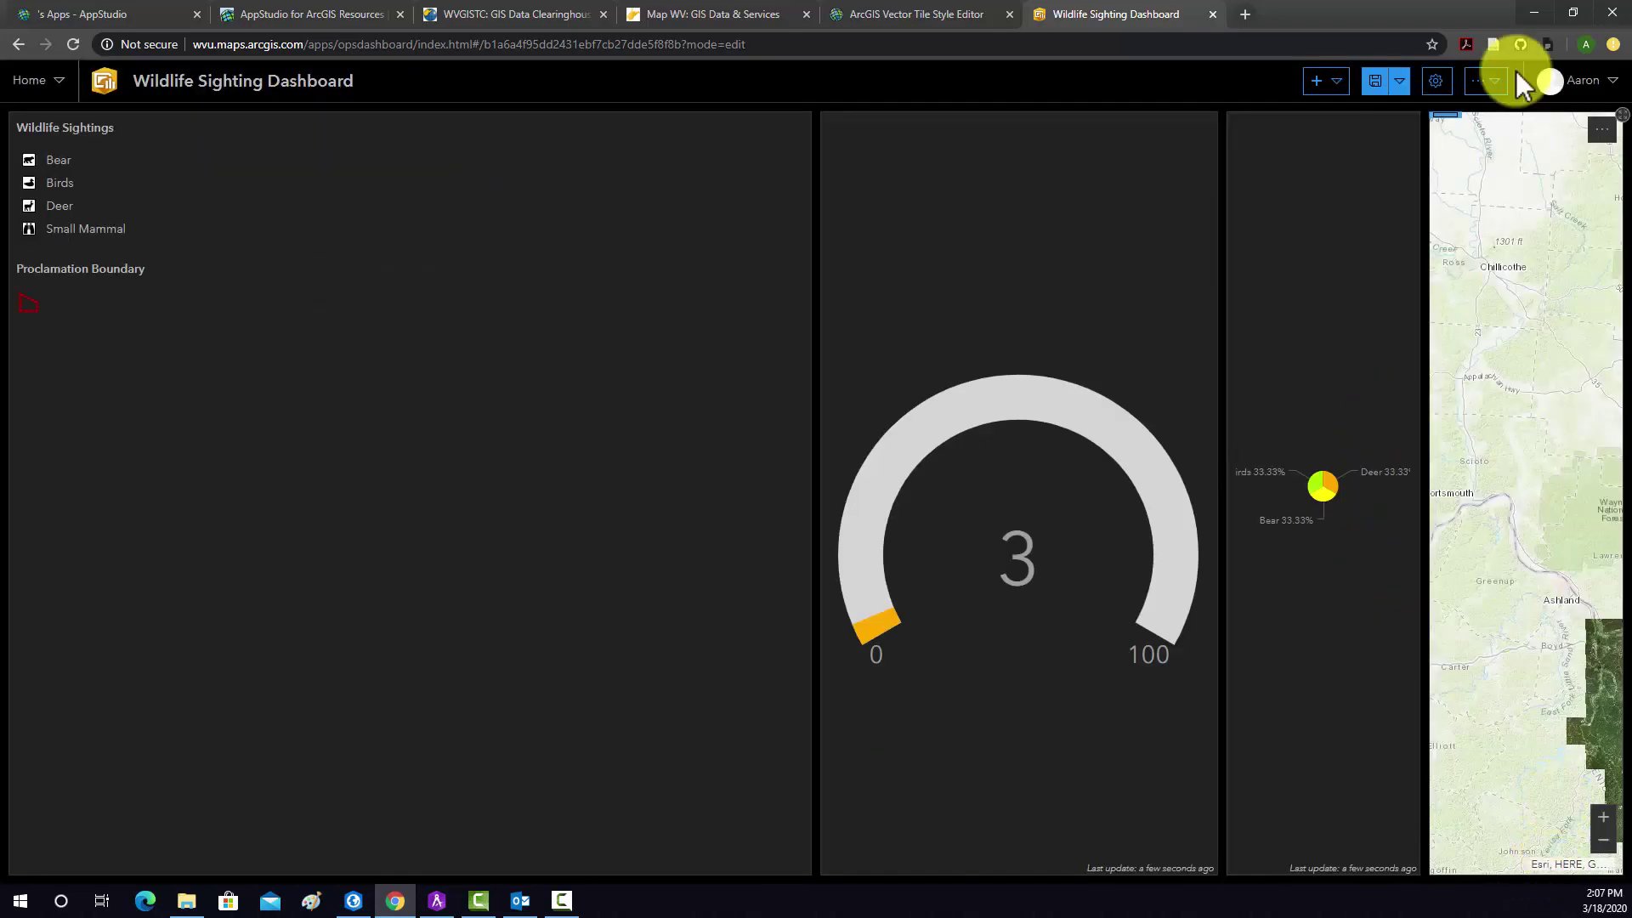
click(1336, 81)
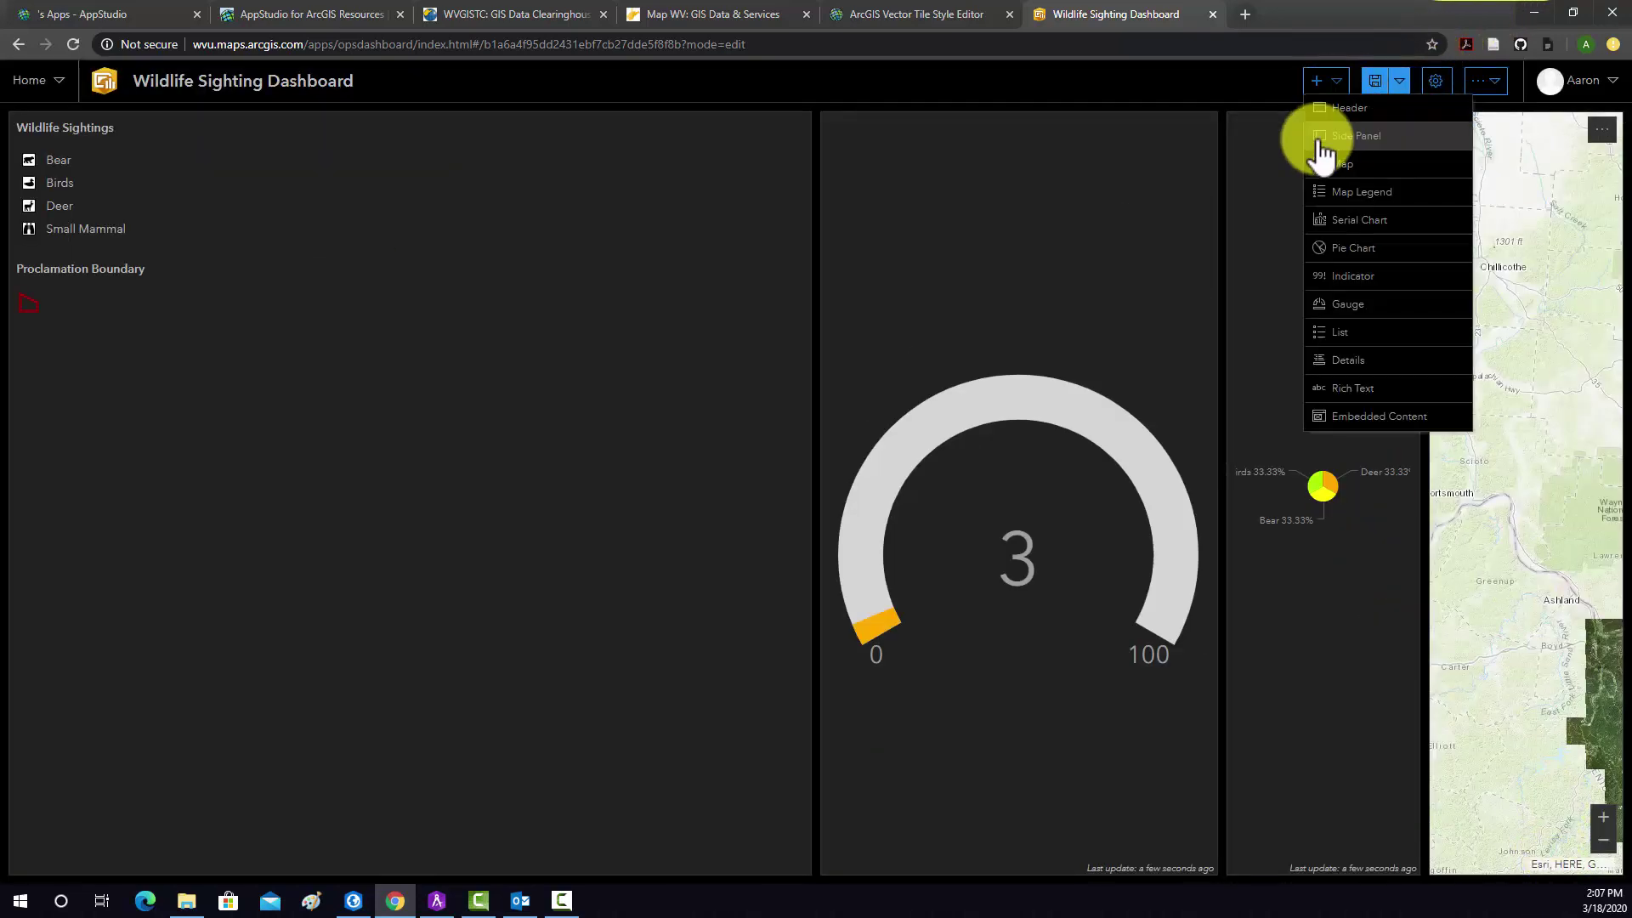
click(1351, 333)
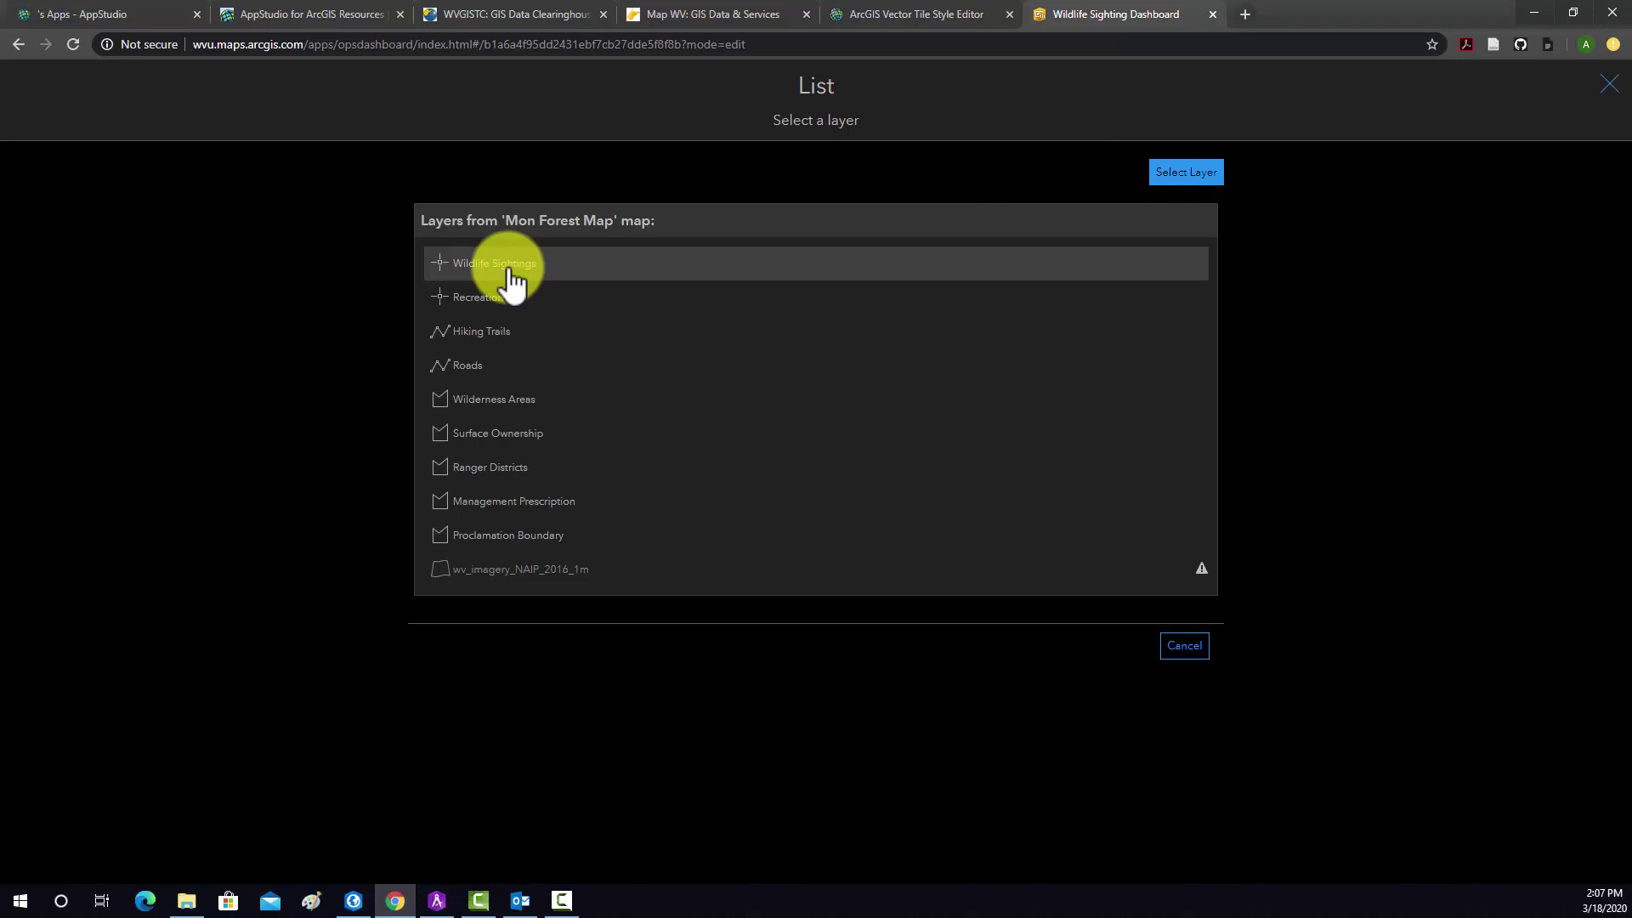
click(1179, 645)
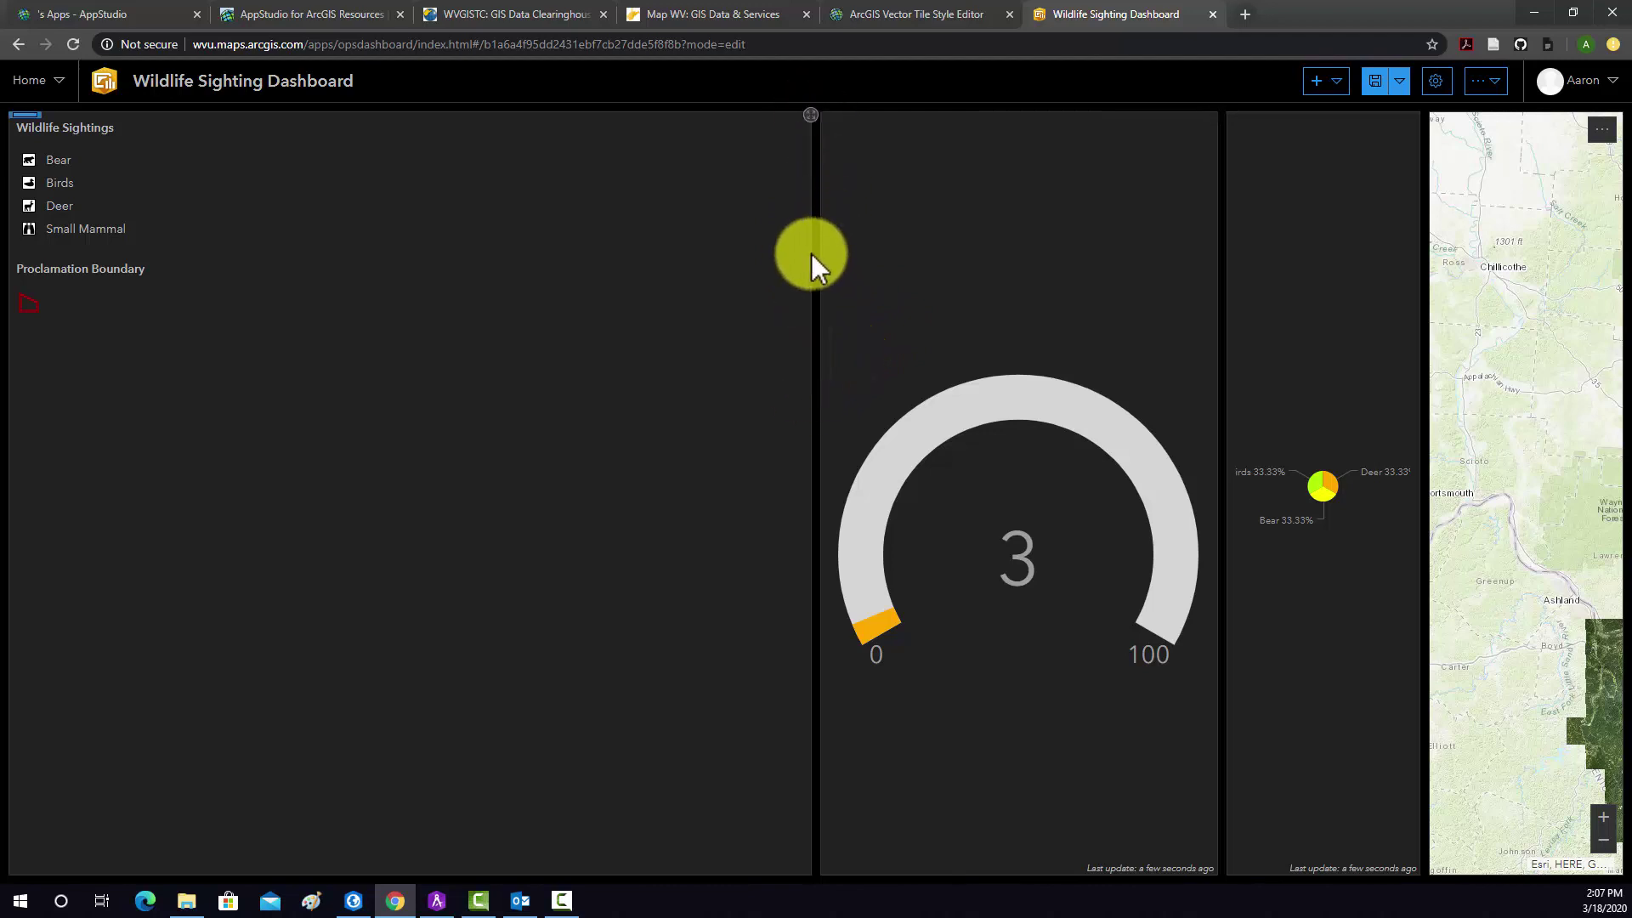
- Widen the gauge panel, move the pie chart under the legend, and reframe the map
drag(813, 253, 220, 238)
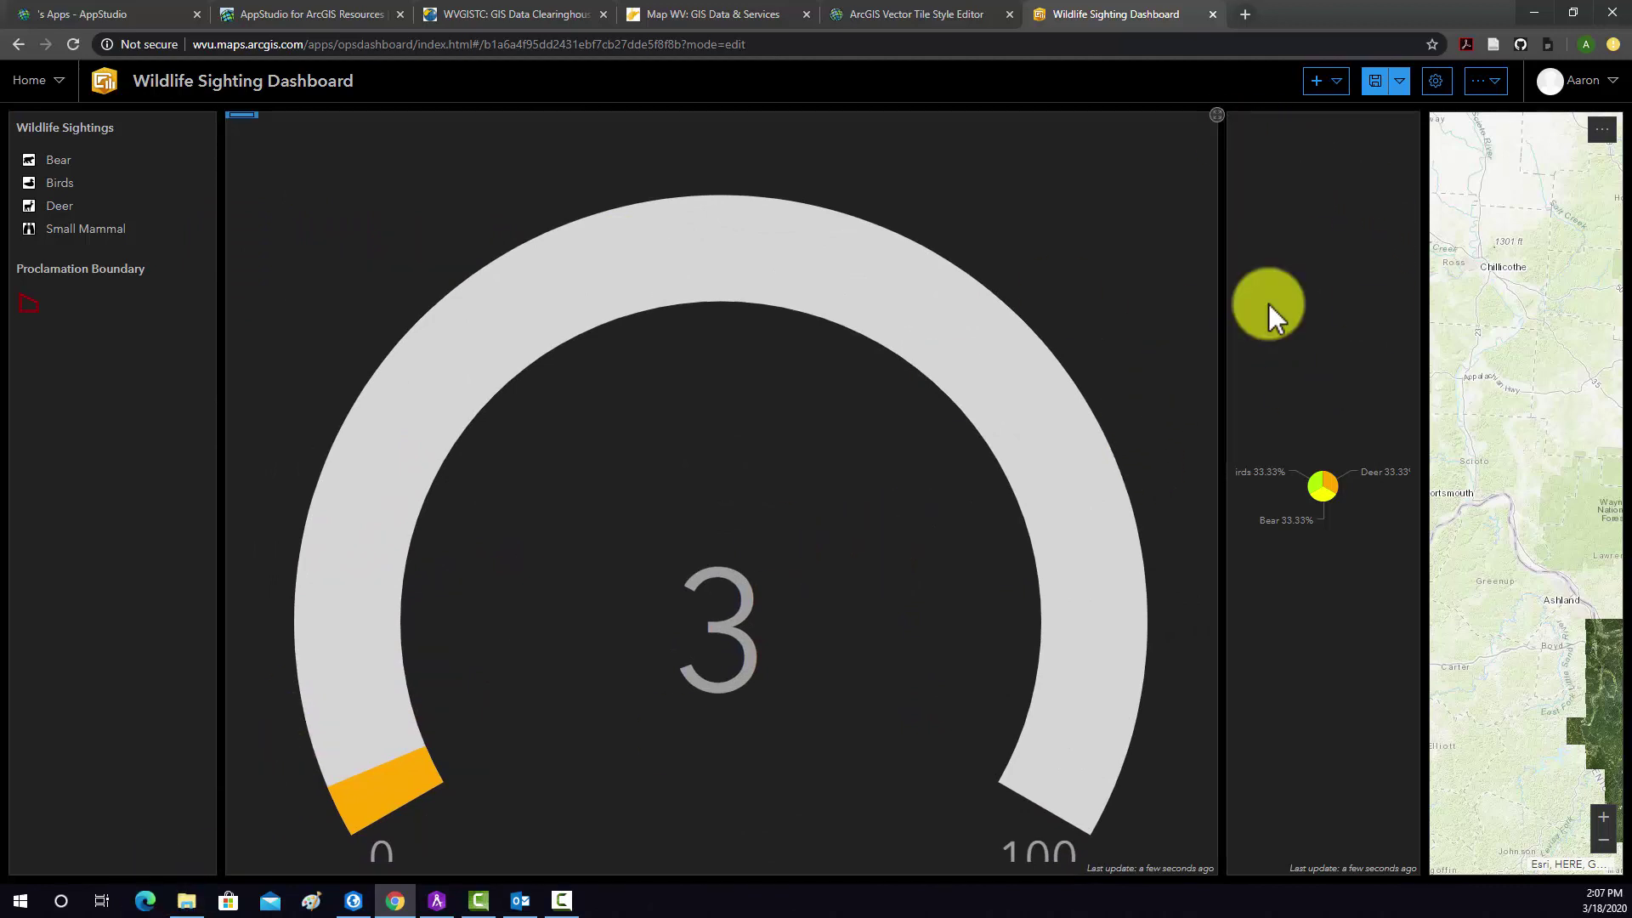
drag(1246, 116, 109, 855)
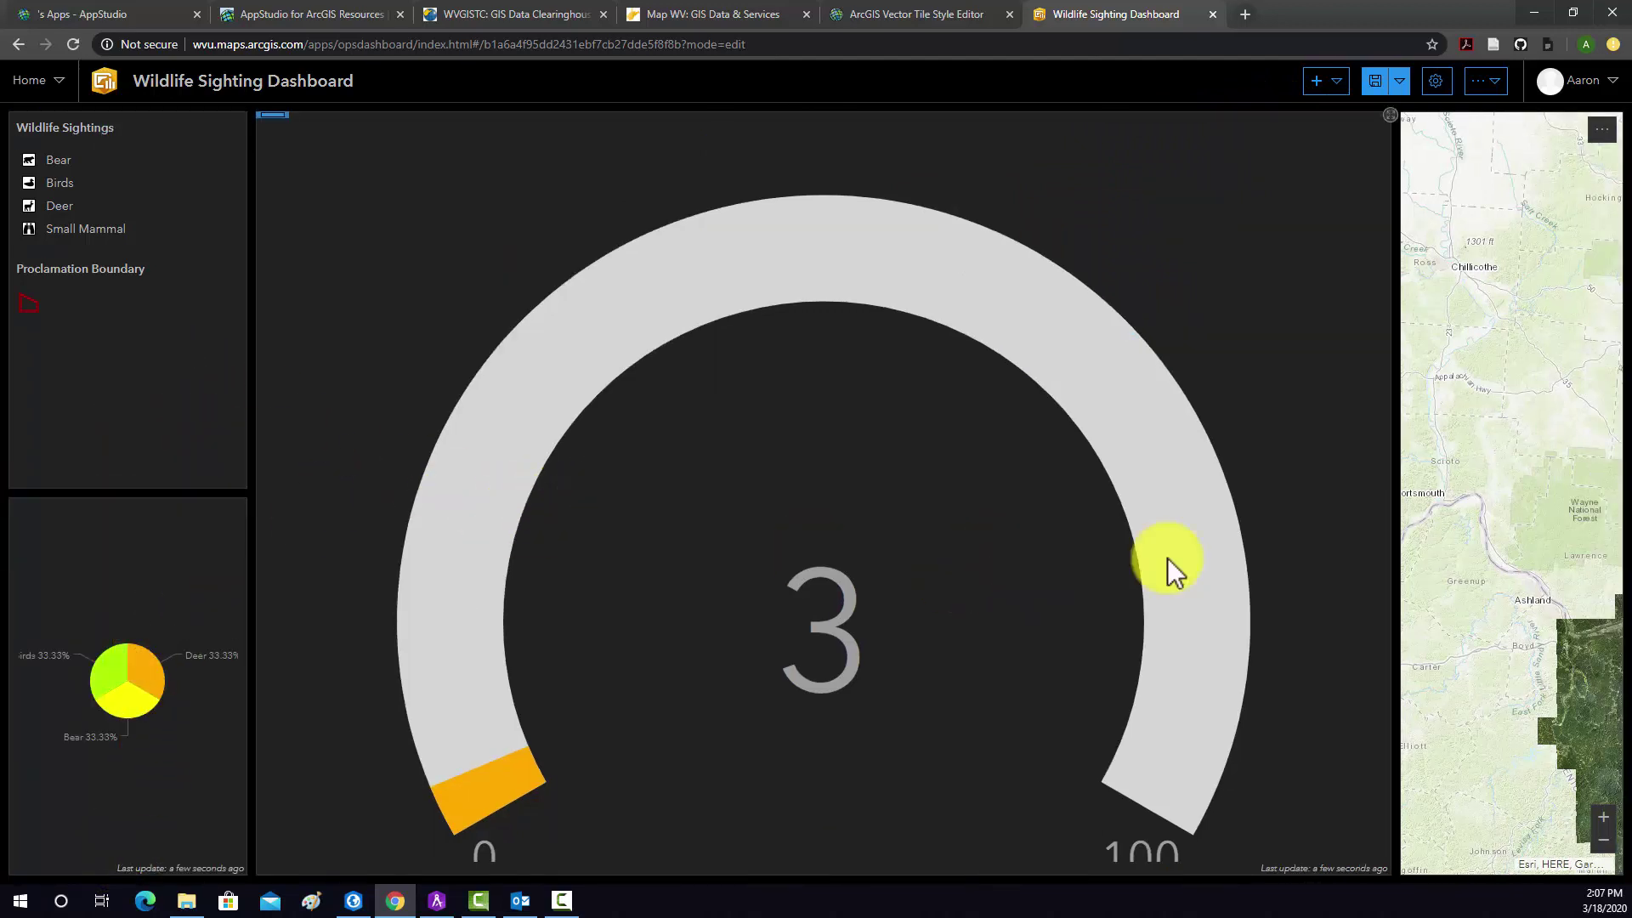
drag(1398, 534, 557, 504)
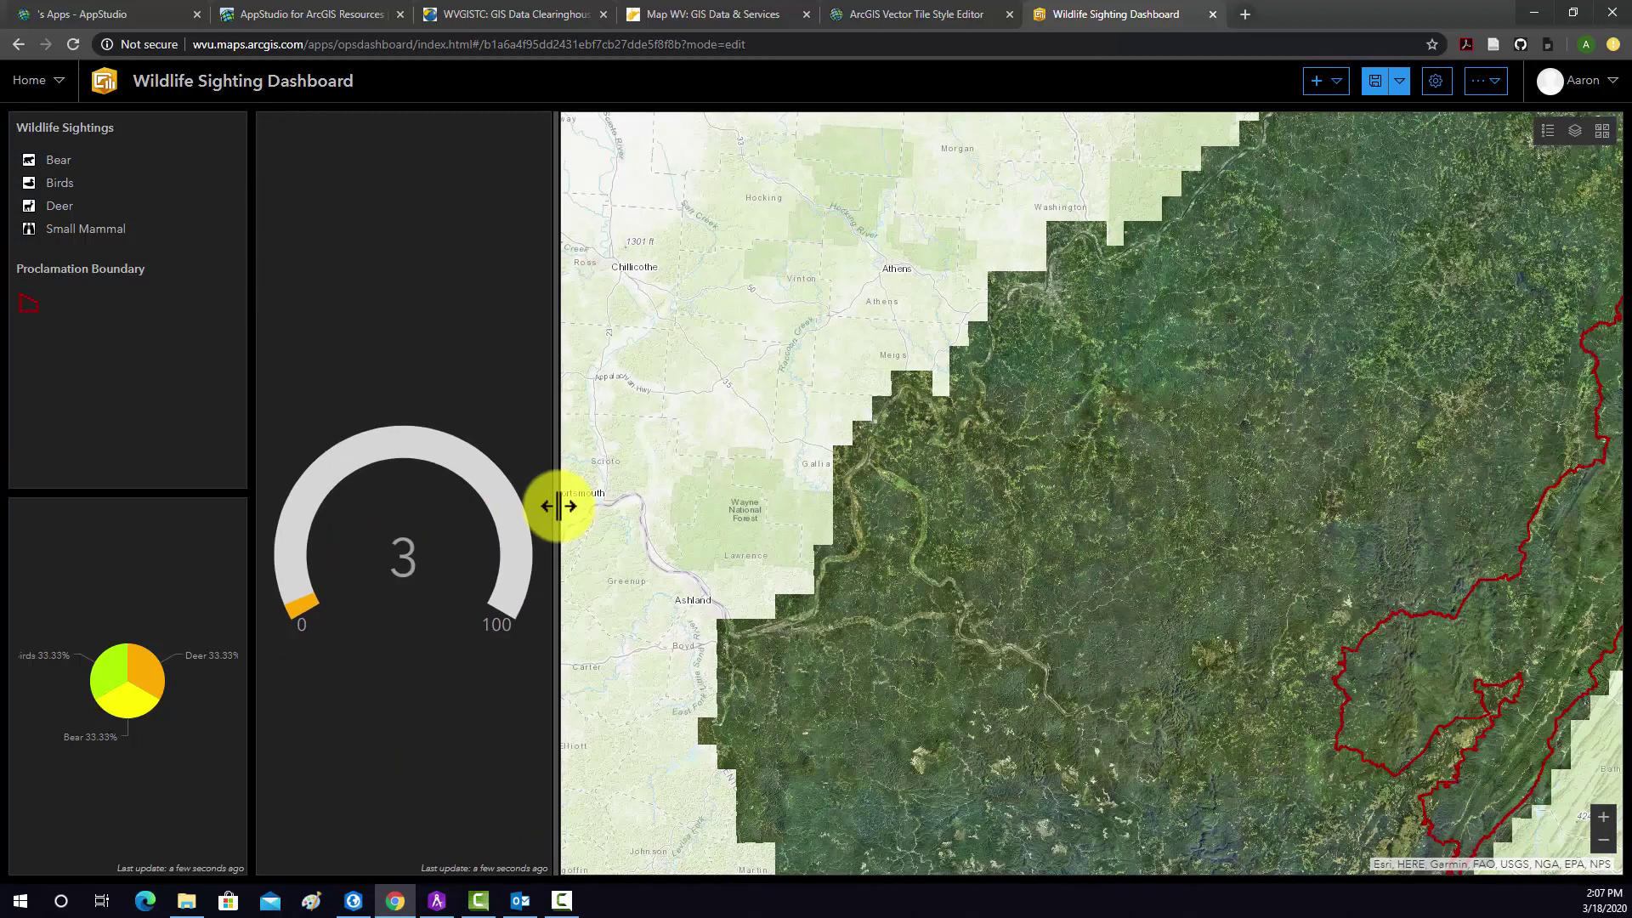
drag(558, 506, 619, 513)
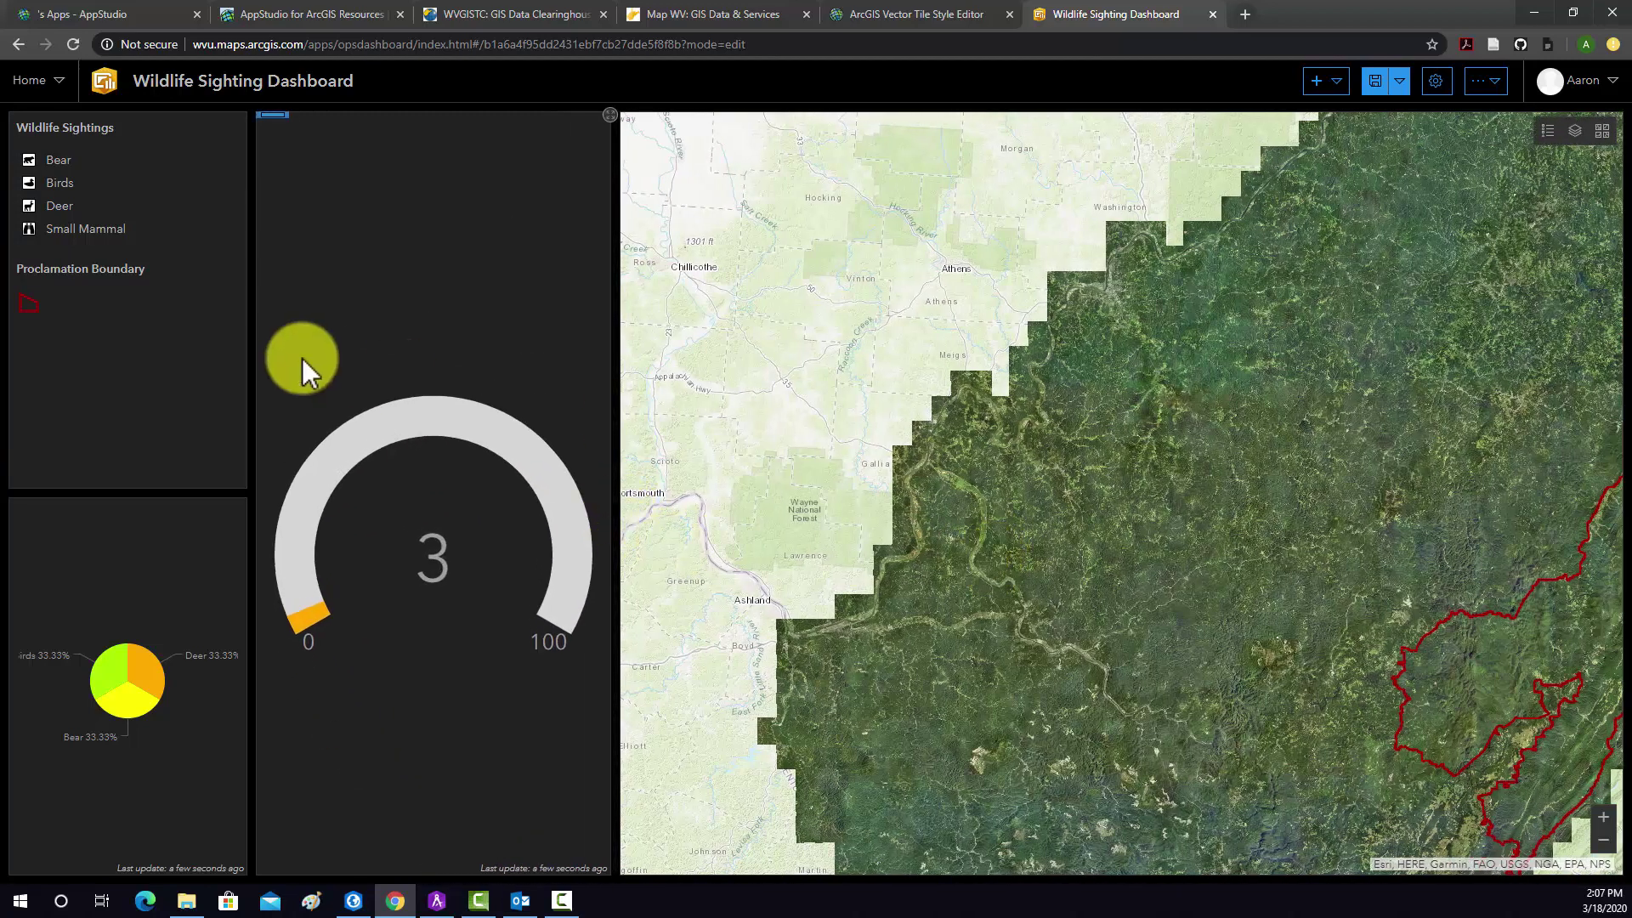
drag(929, 547, 855, 476)
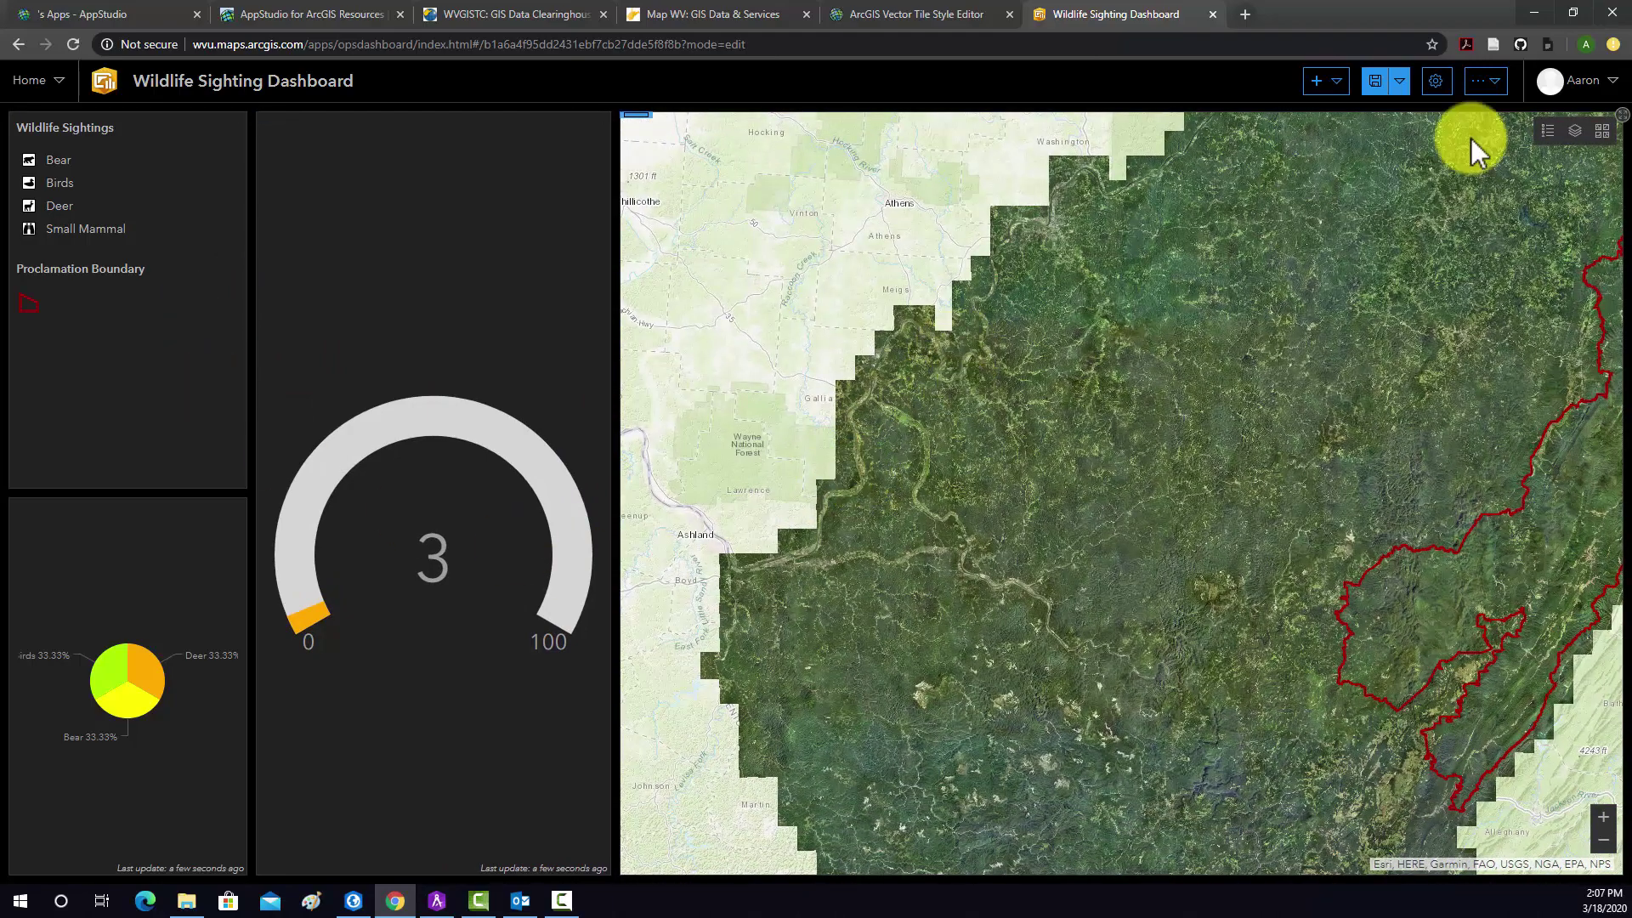
click(1336, 82)
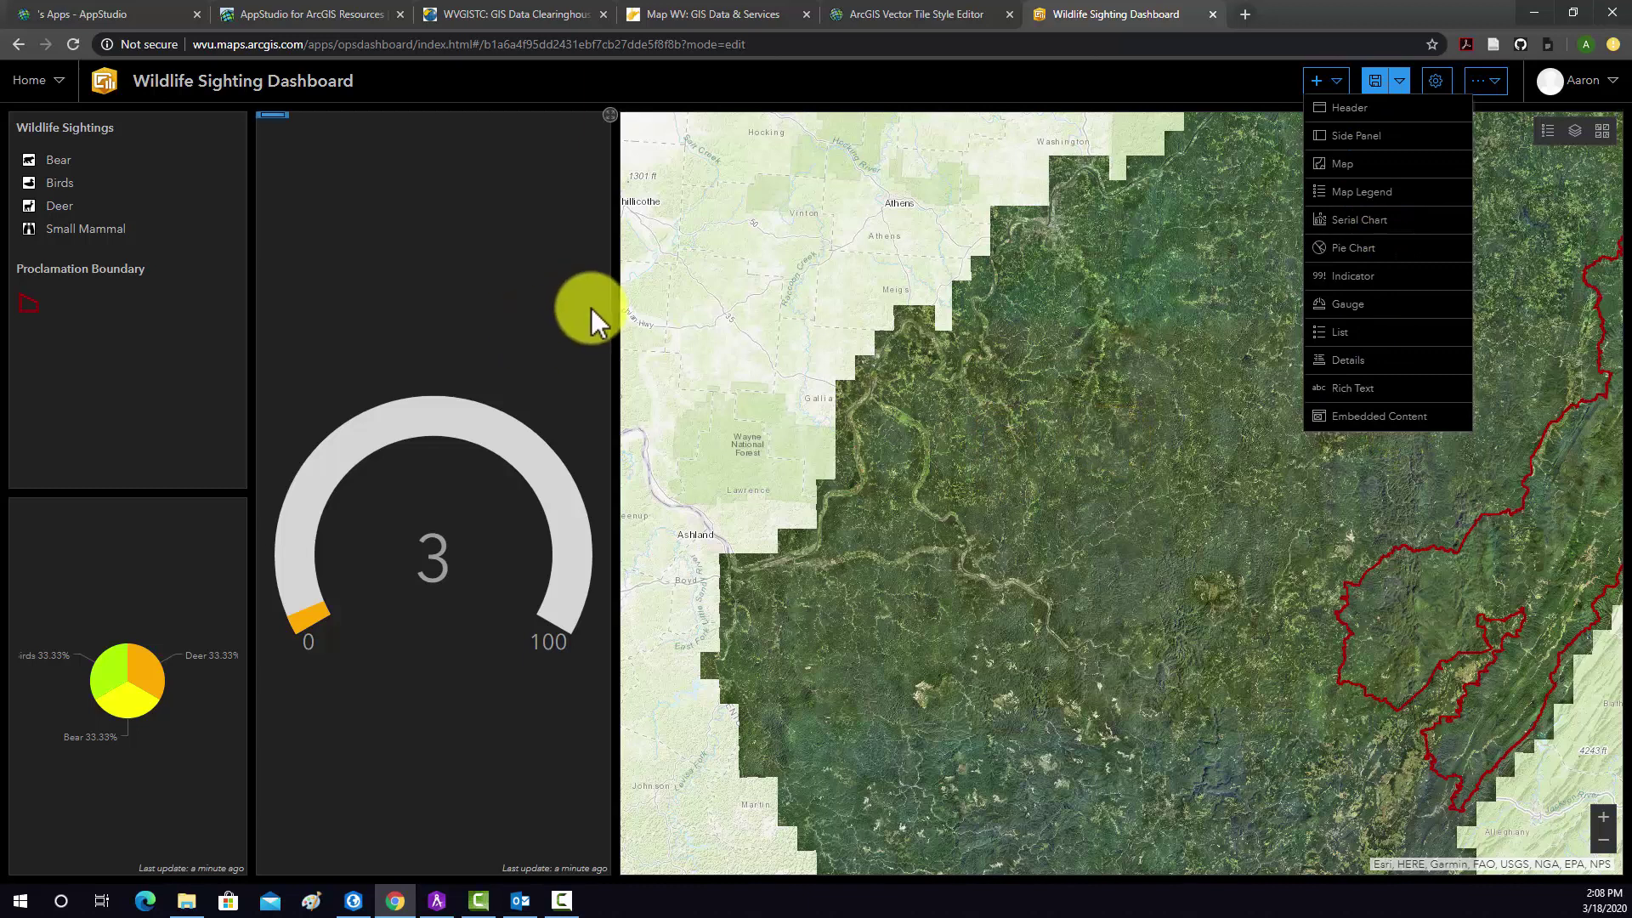
- Dock the legend beside the gauge, stack the gauge above the pie chart, and widen that column
mouse_move(274, 126)
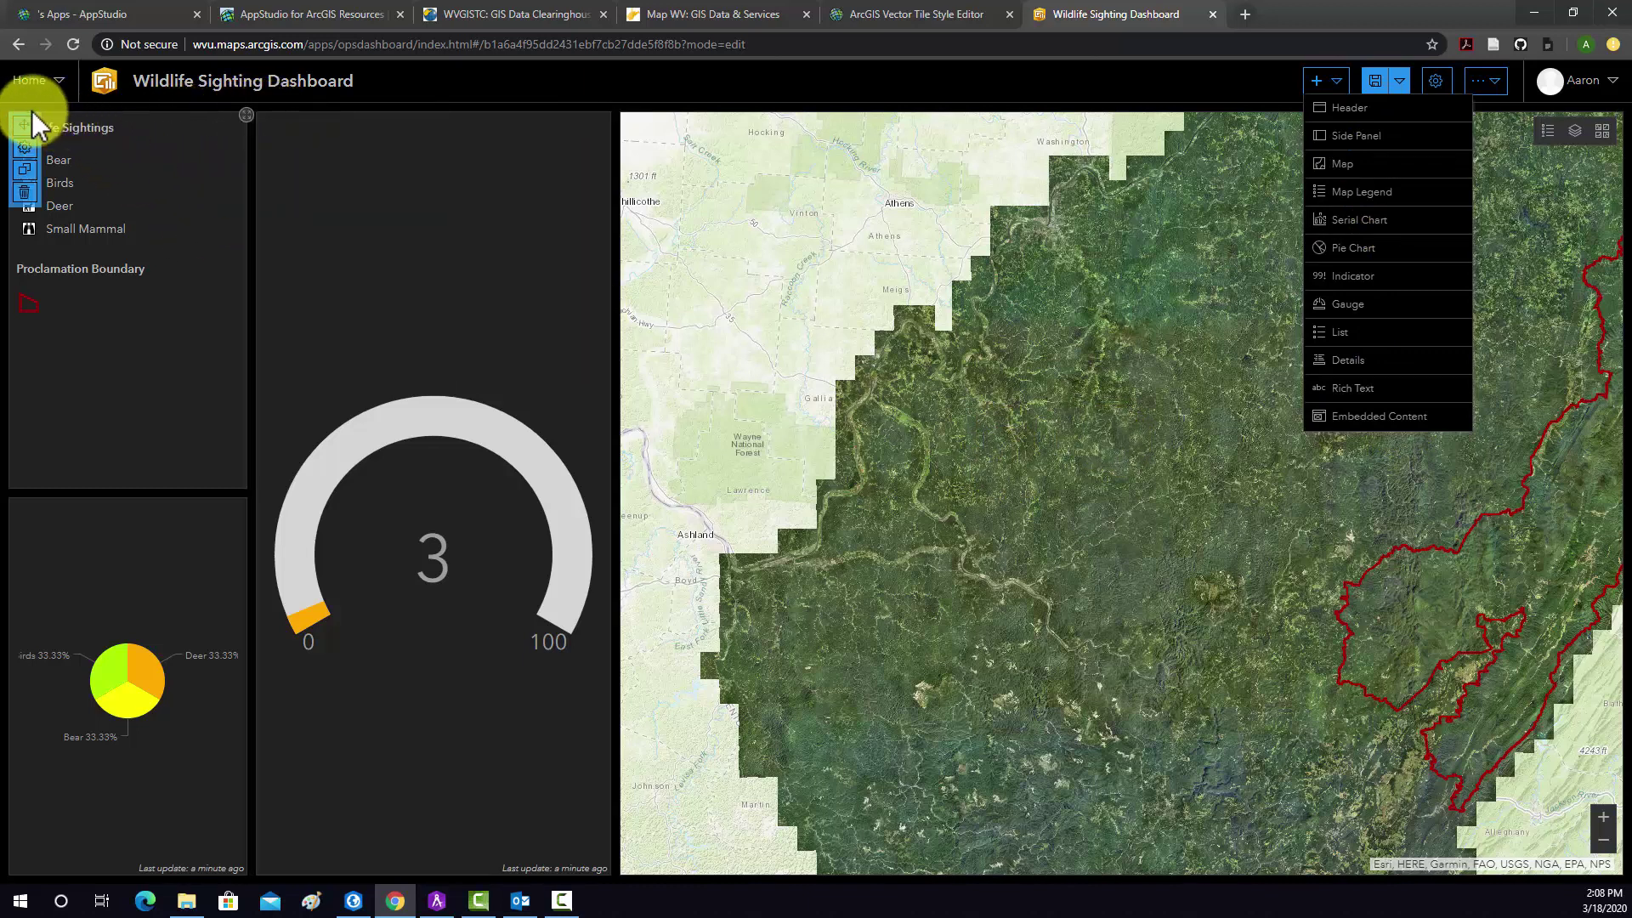
drag(27, 113, 437, 146)
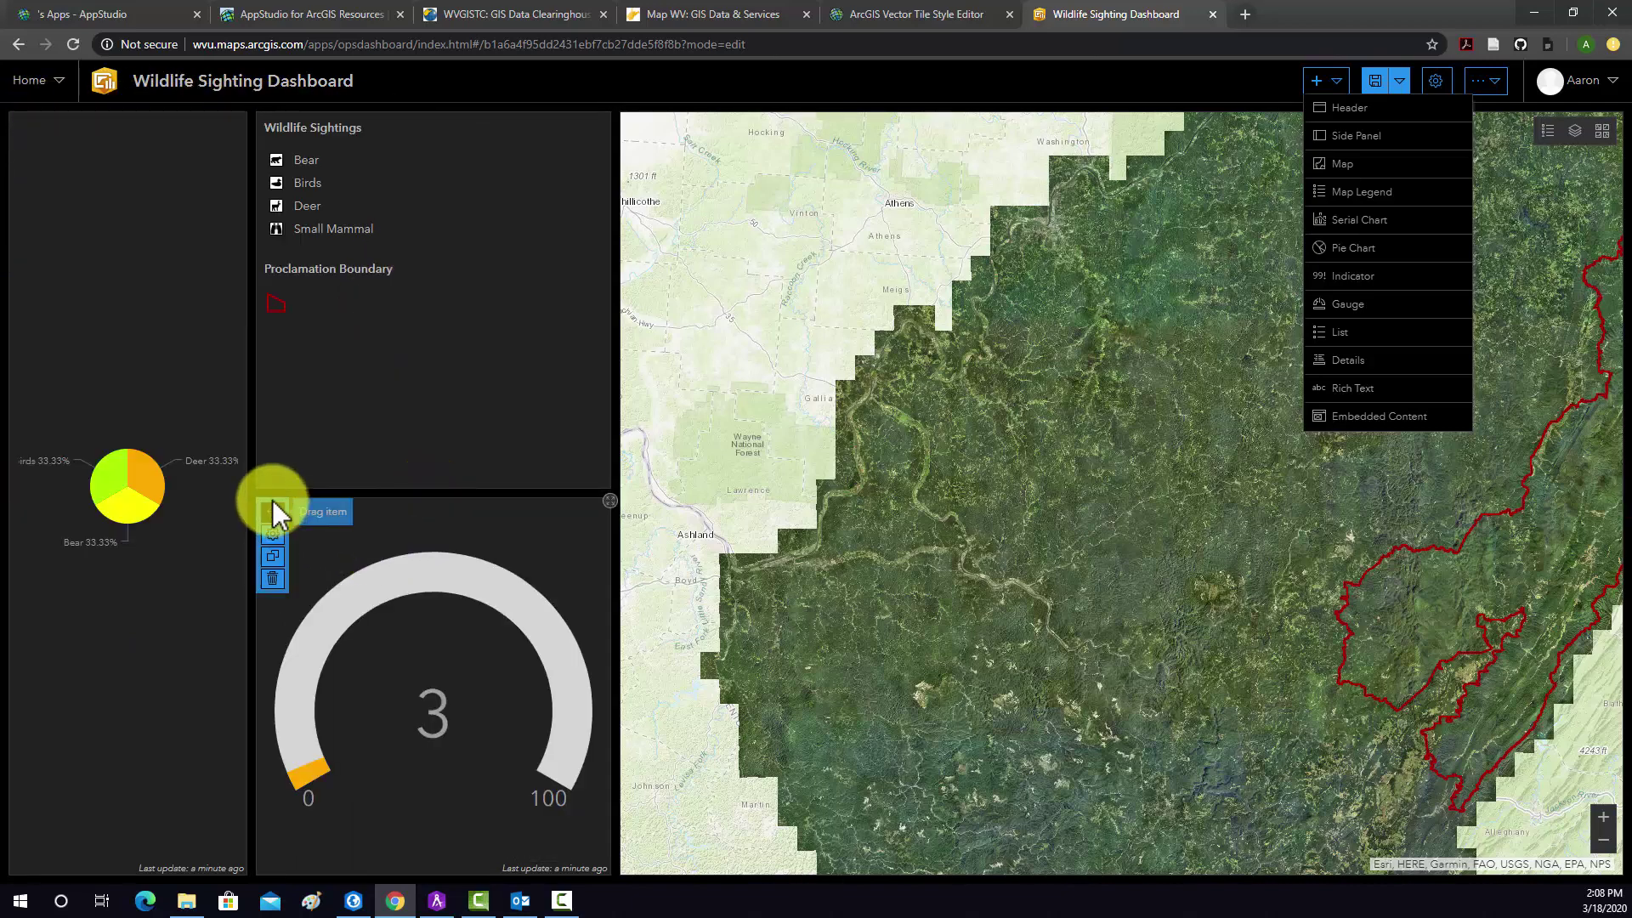
drag(273, 502, 132, 139)
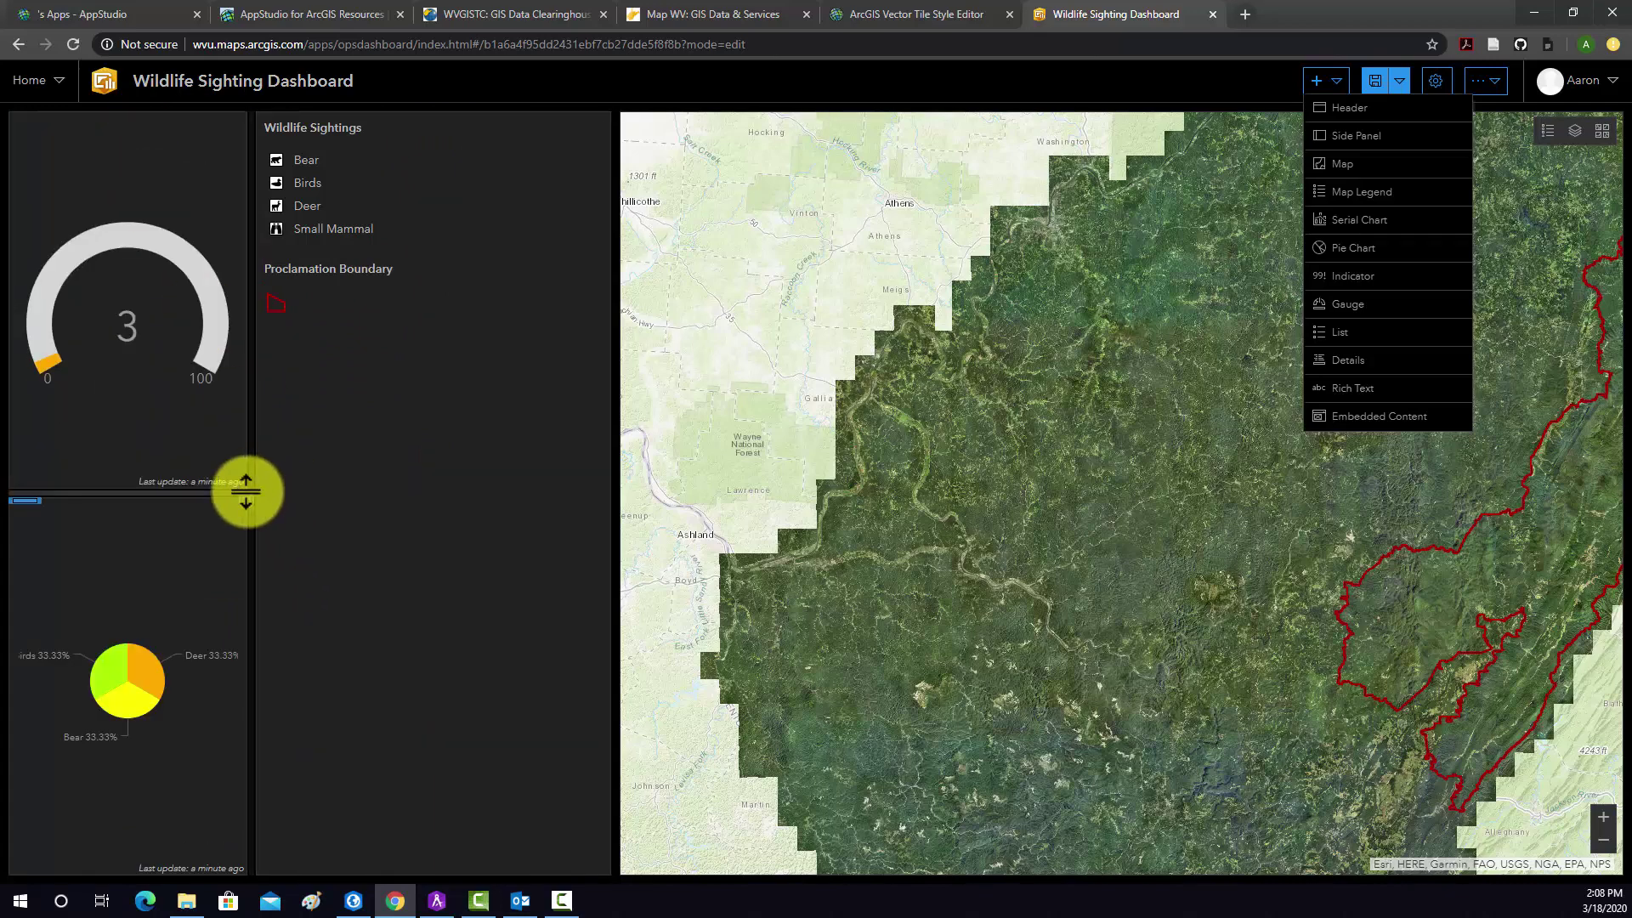
drag(244, 488, 430, 518)
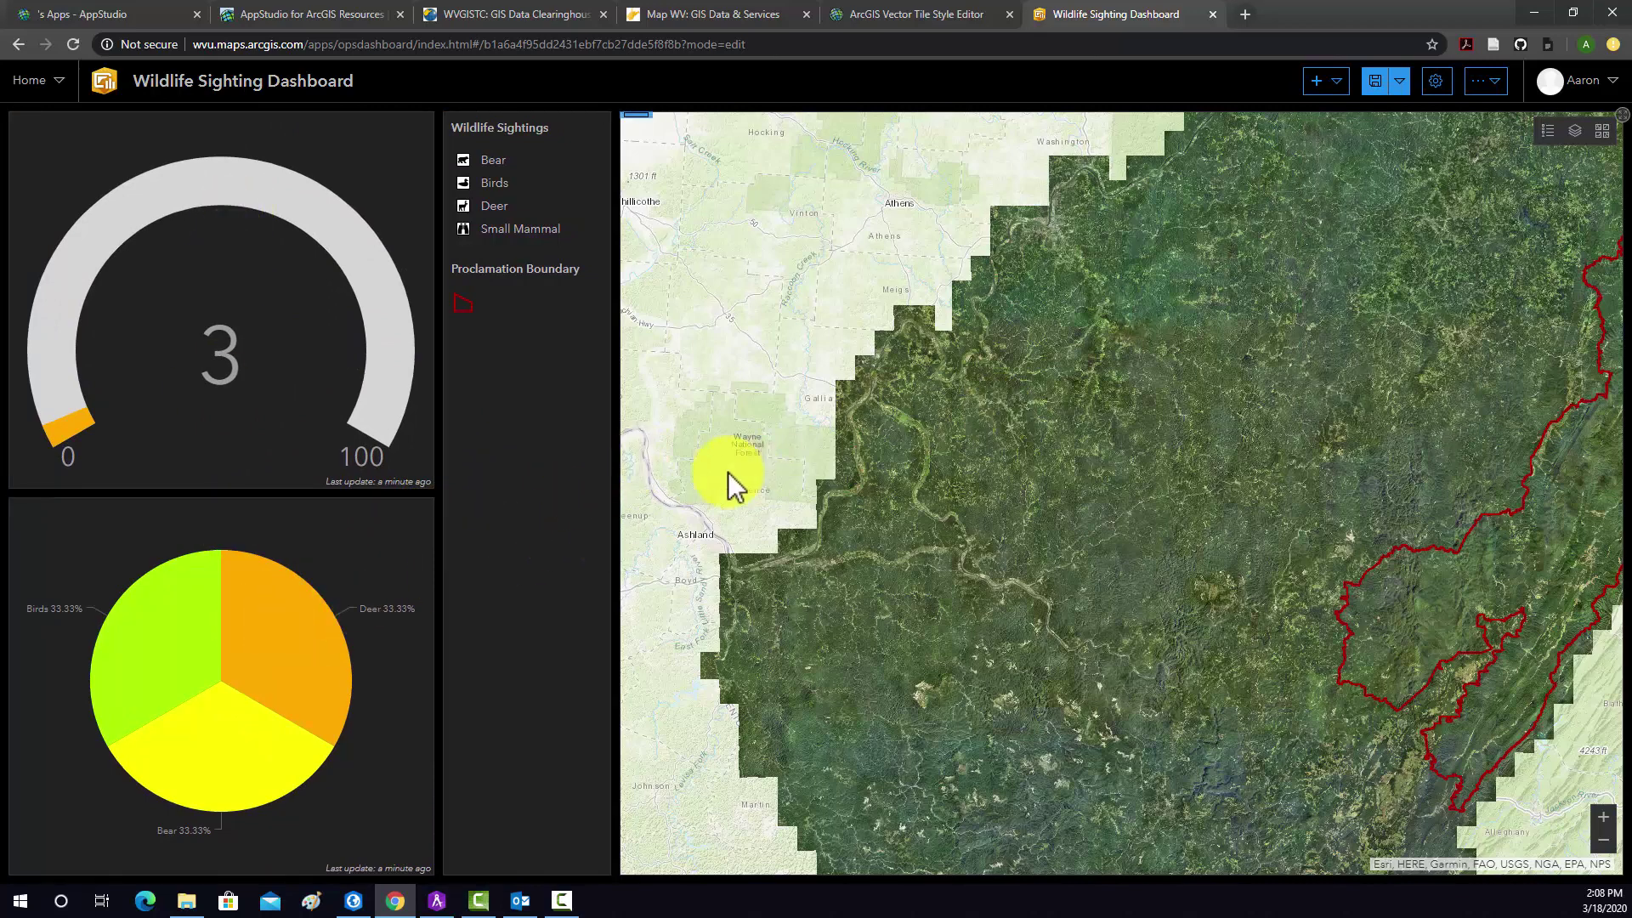
- Zoom and pan the map to frame West Virginia, then save the dashboard
scroll(1086, 470, down, 2)
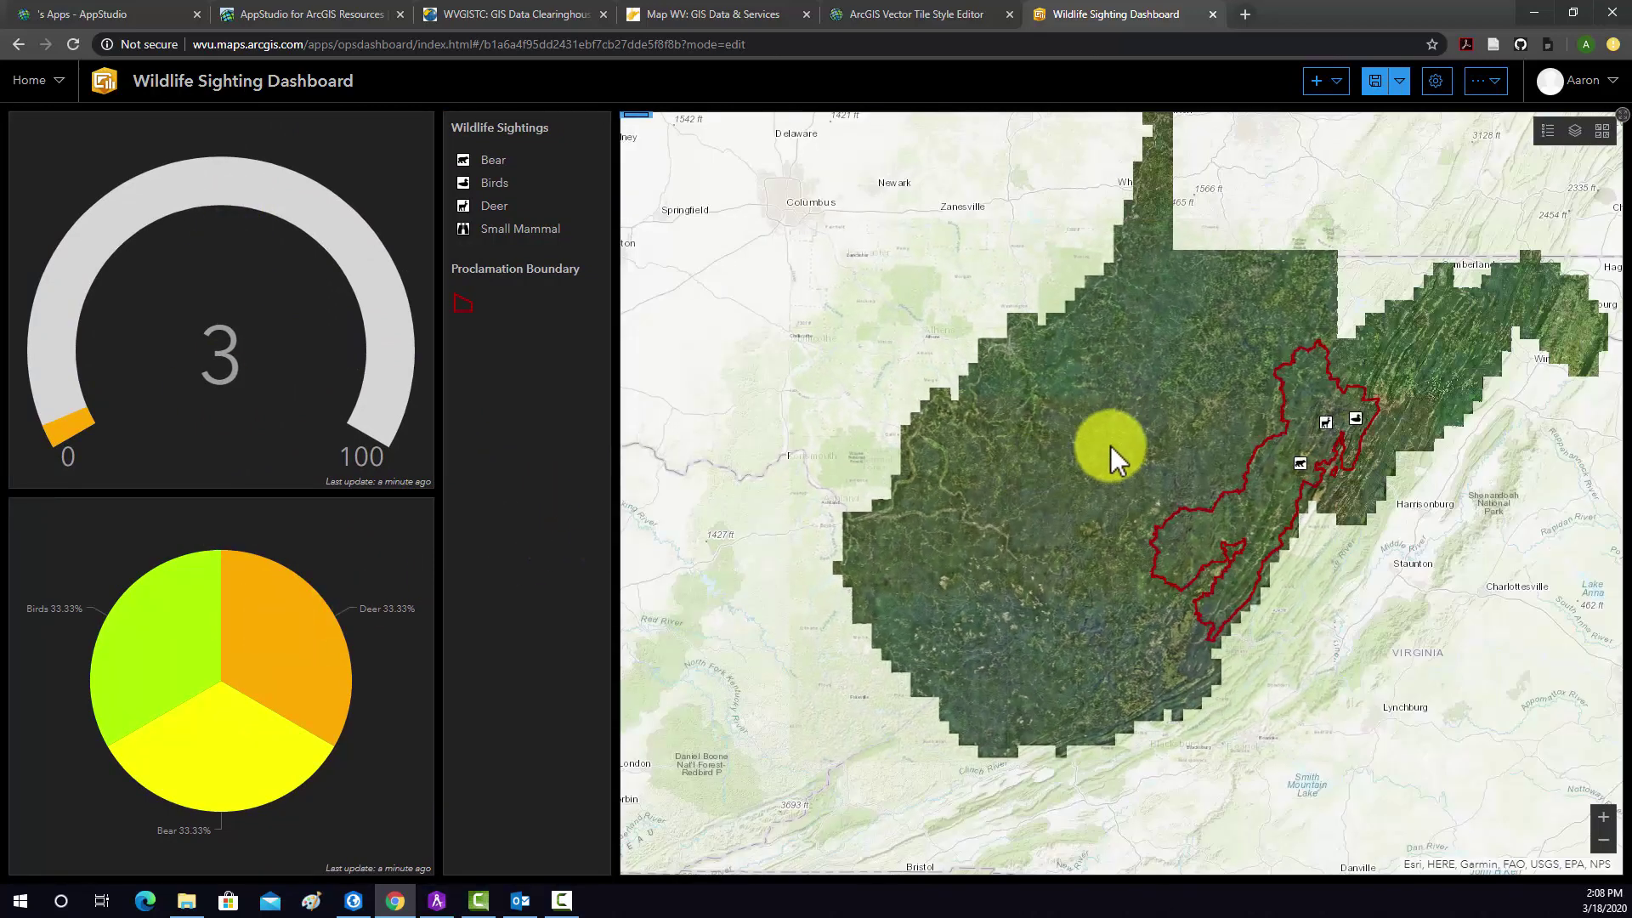
drag(1096, 469, 943, 519)
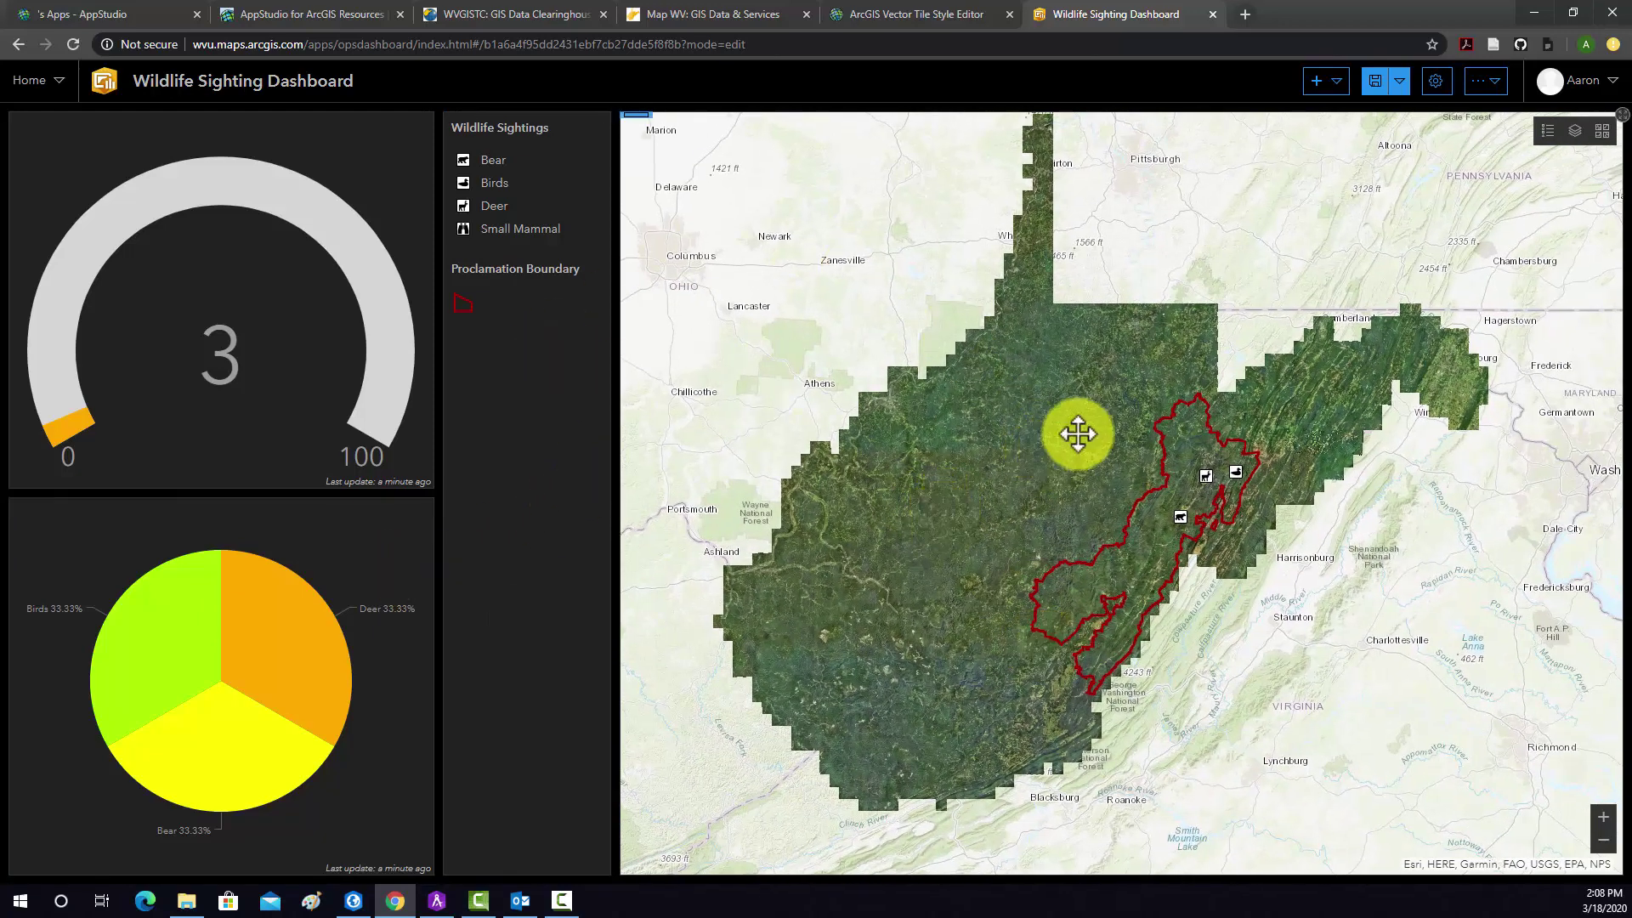
drag(1049, 446, 1072, 477)
click(1375, 83)
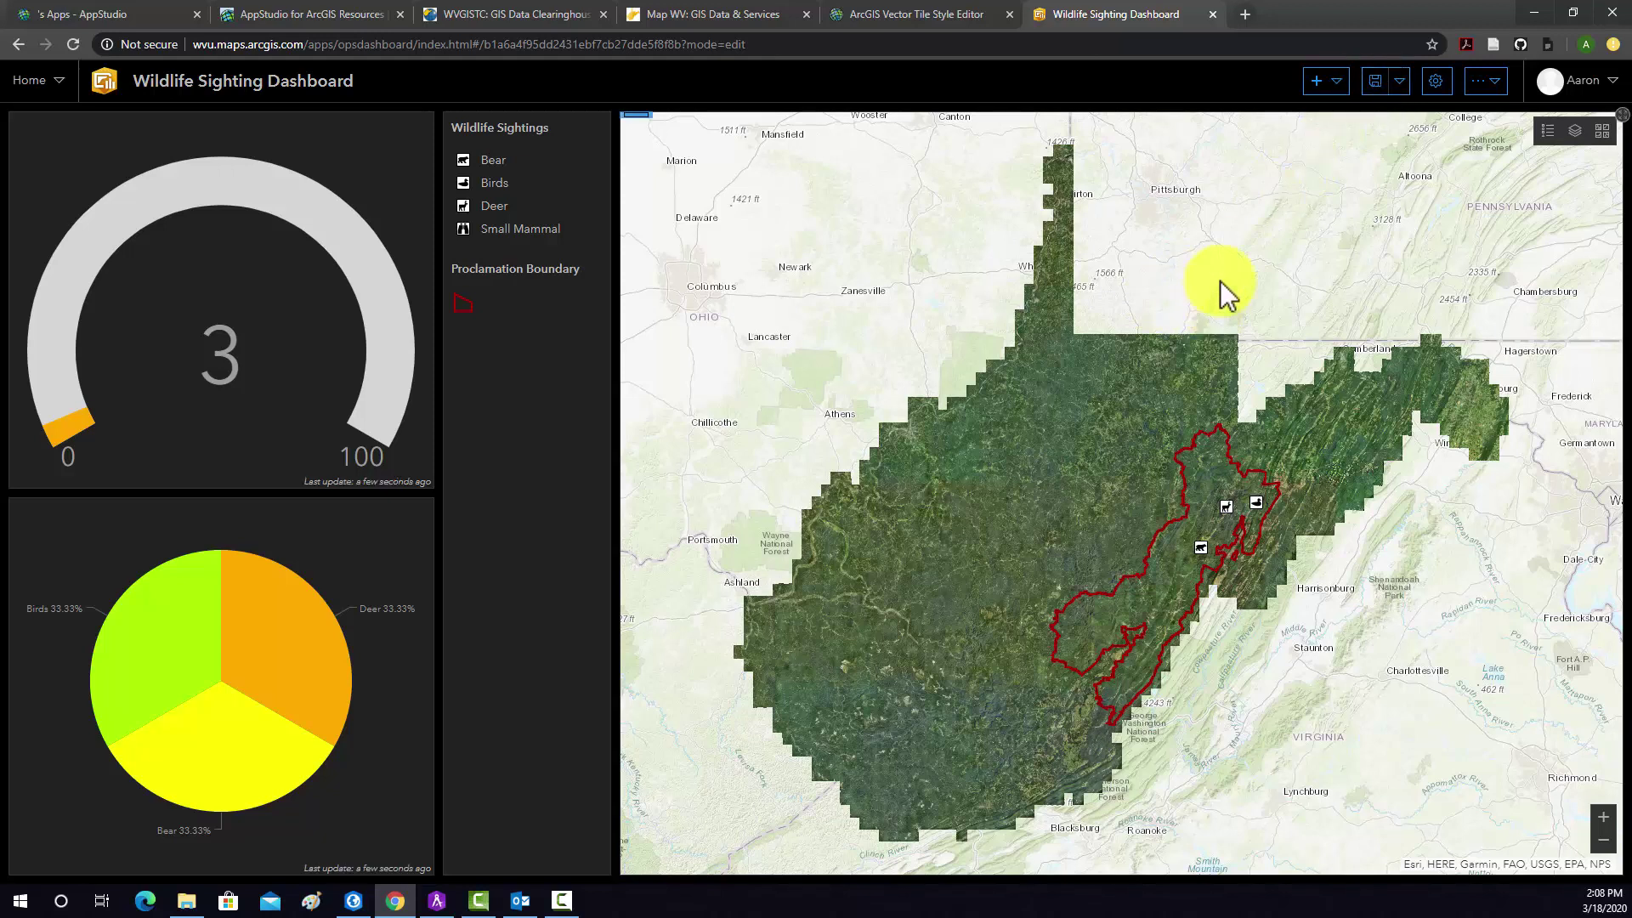
- Open the Mon Forest Map Basic Viewer app from the Content list
click(38, 80)
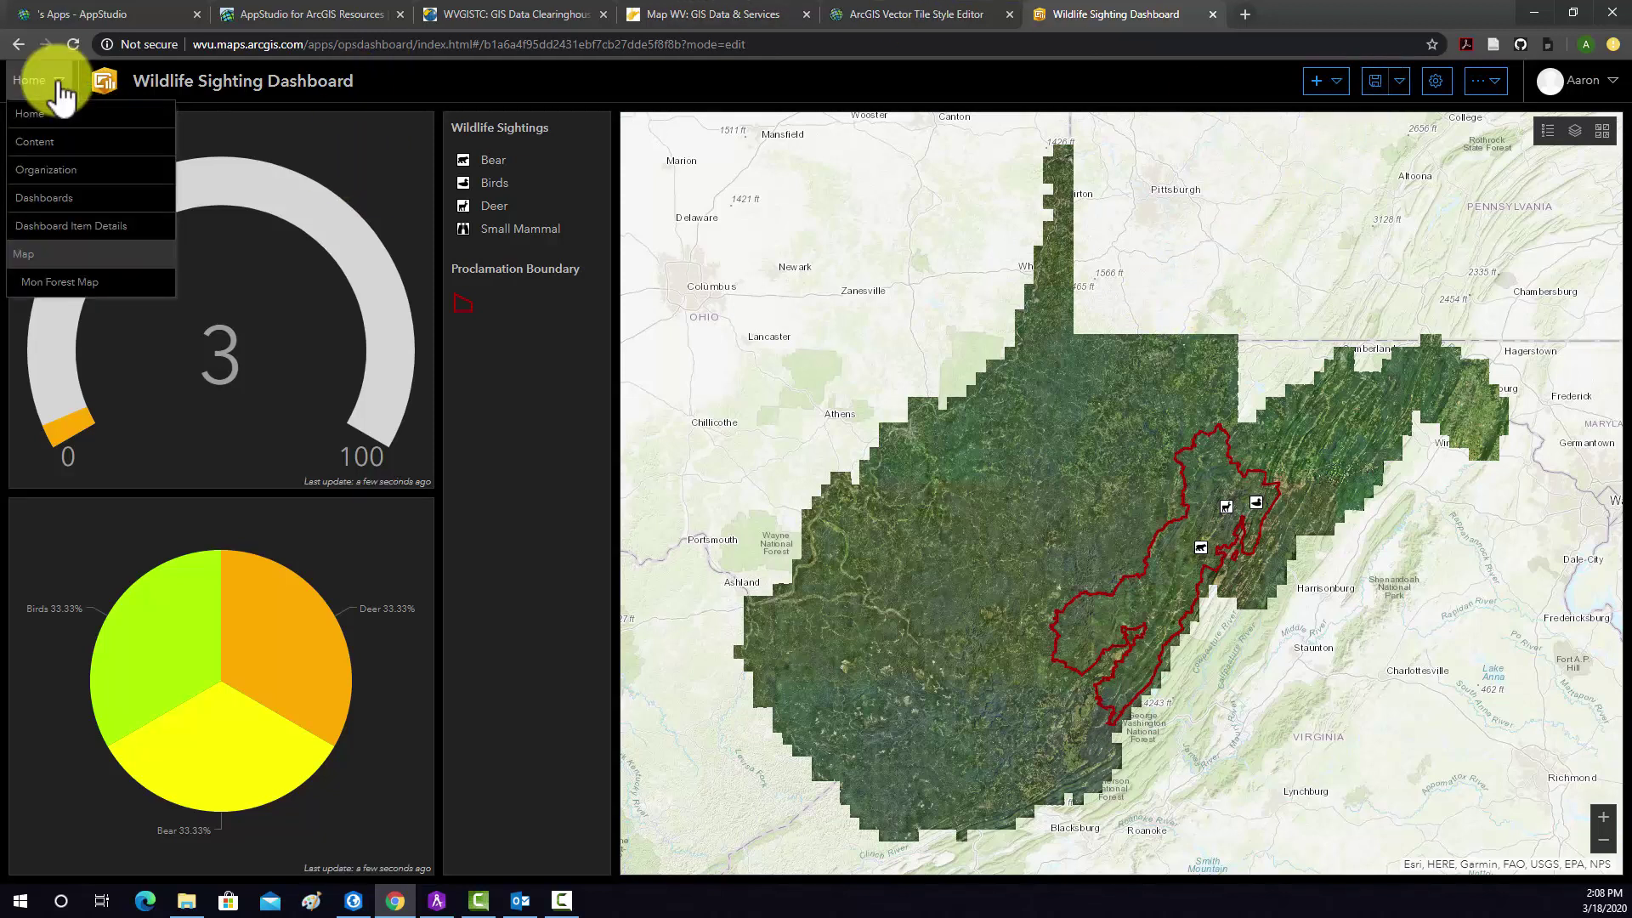
click(43, 157)
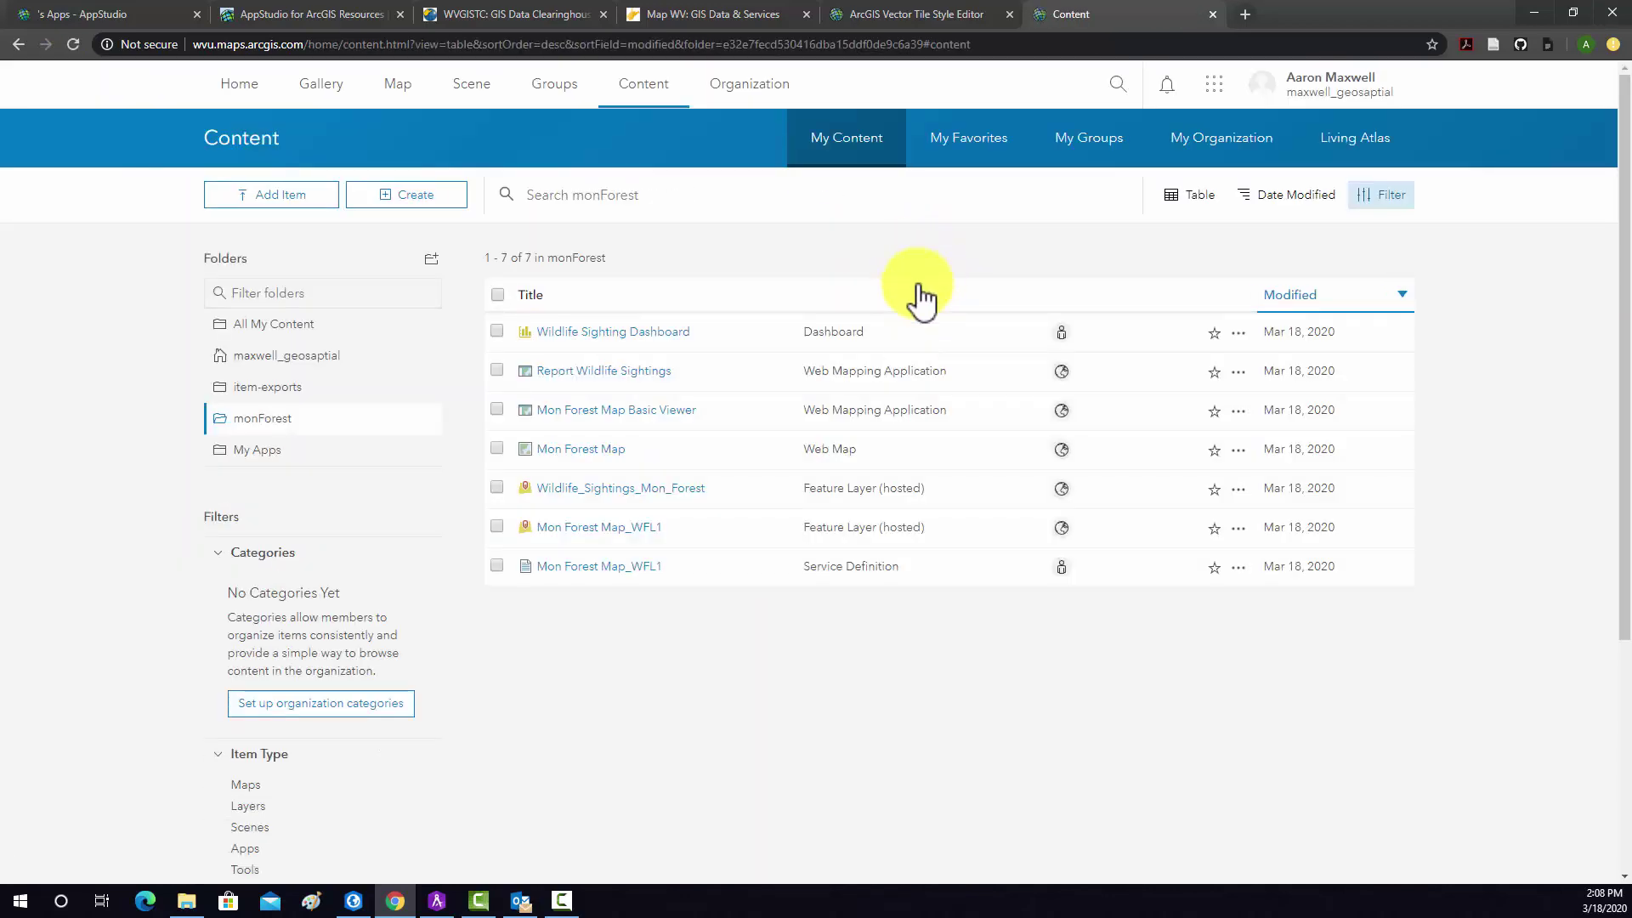
click(650, 412)
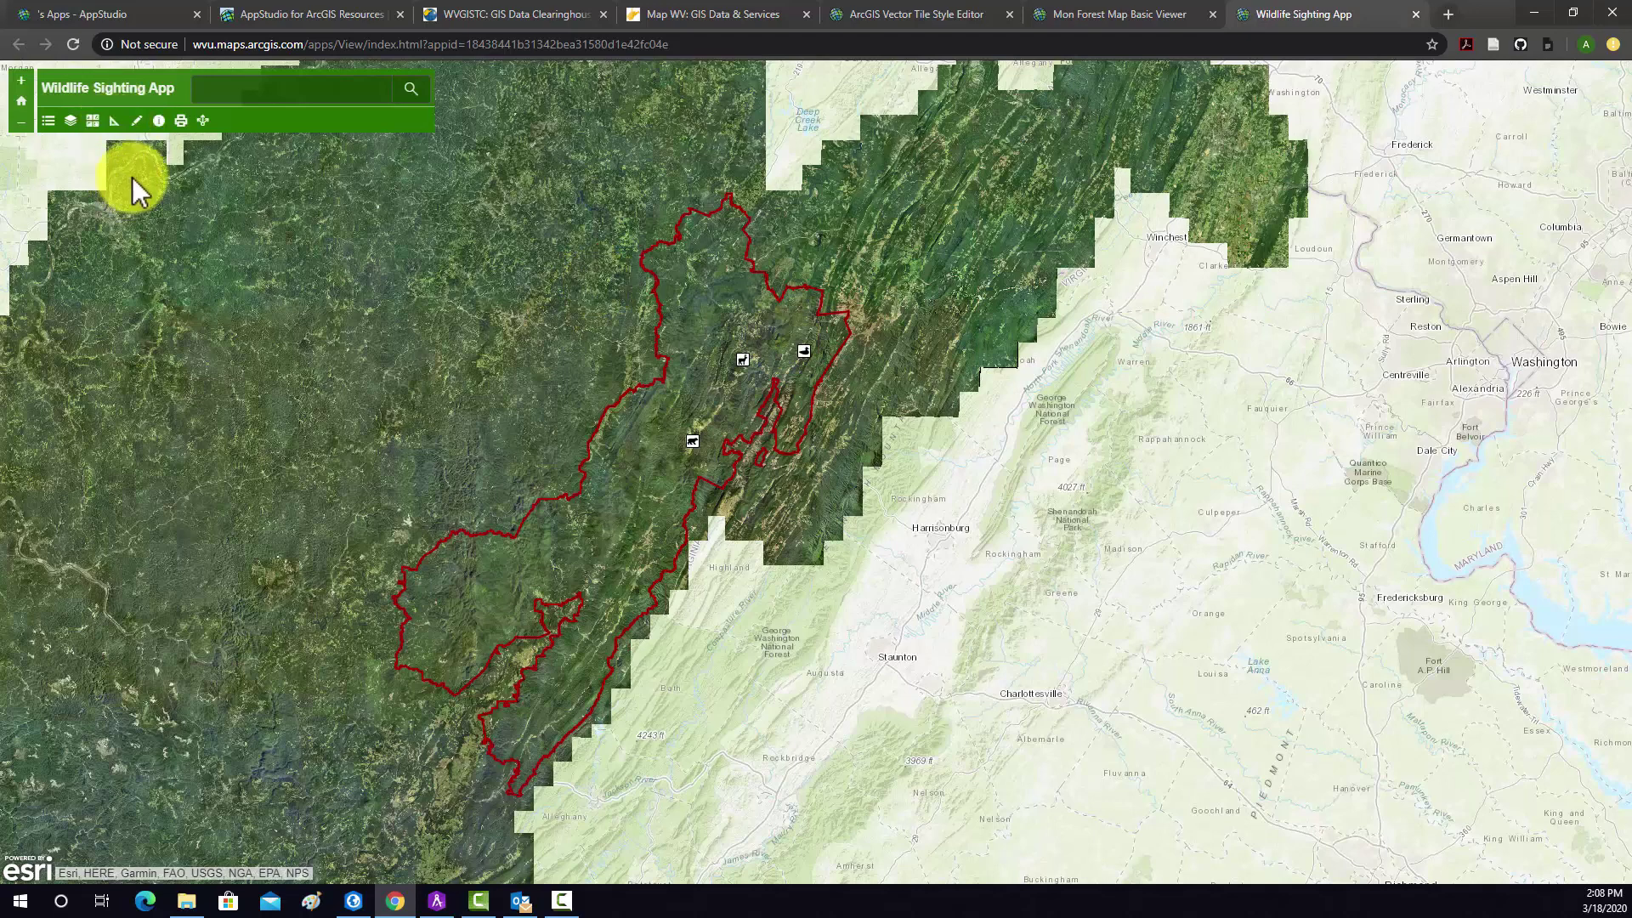
- Start editing with the Small Mammal template and zoom in near the boundary
click(134, 122)
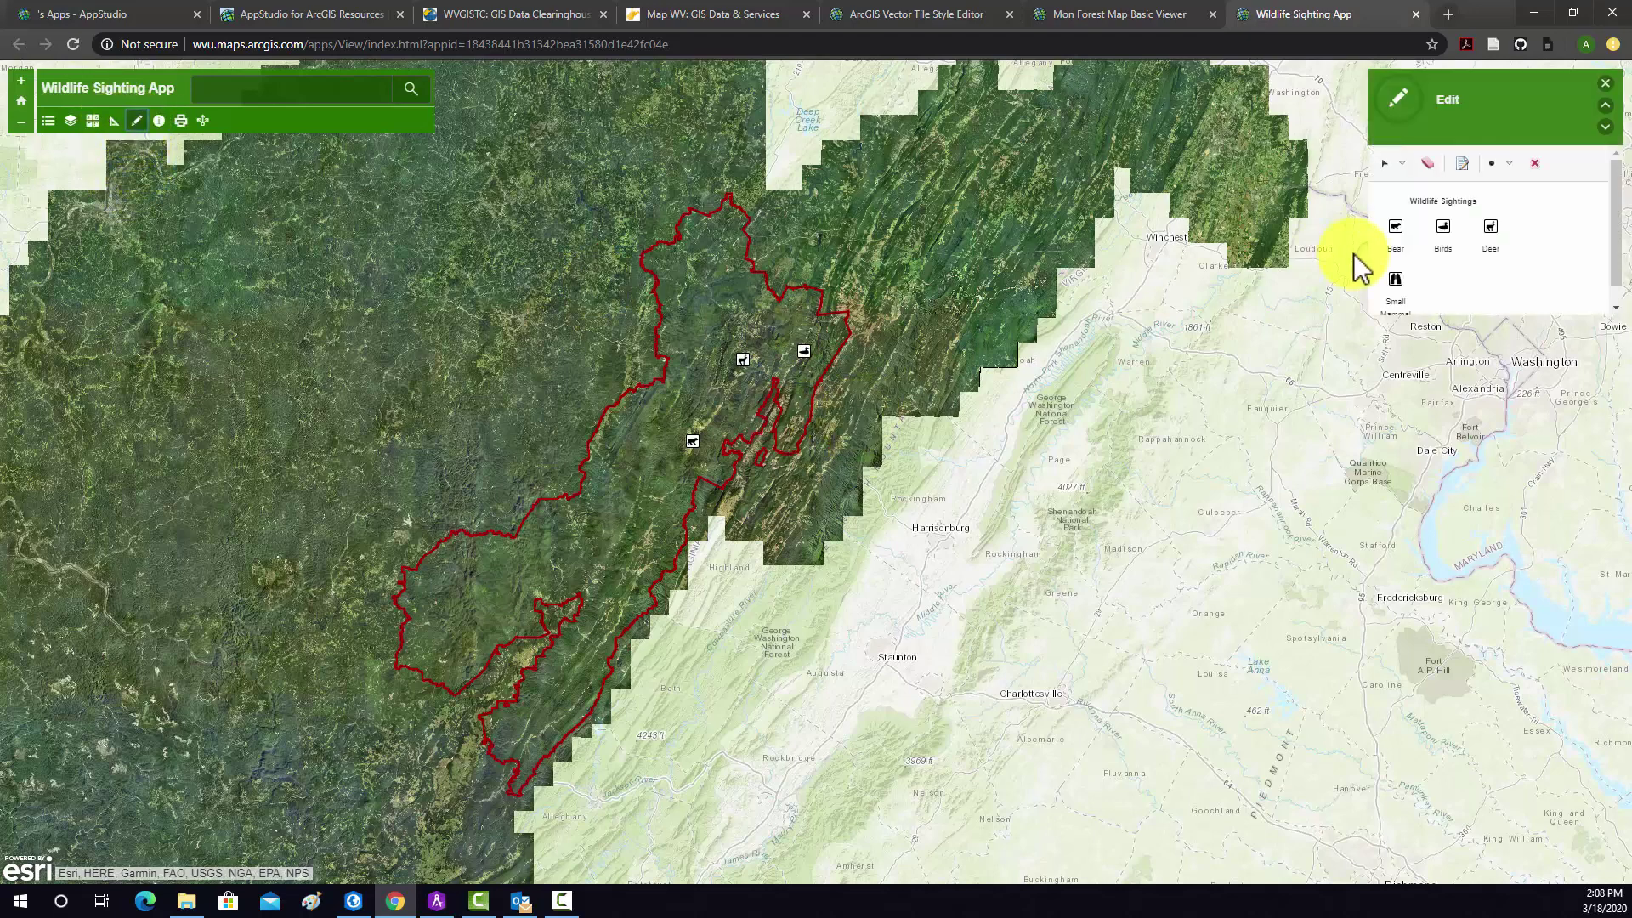
click(1398, 285)
scroll(676, 344, up, 5)
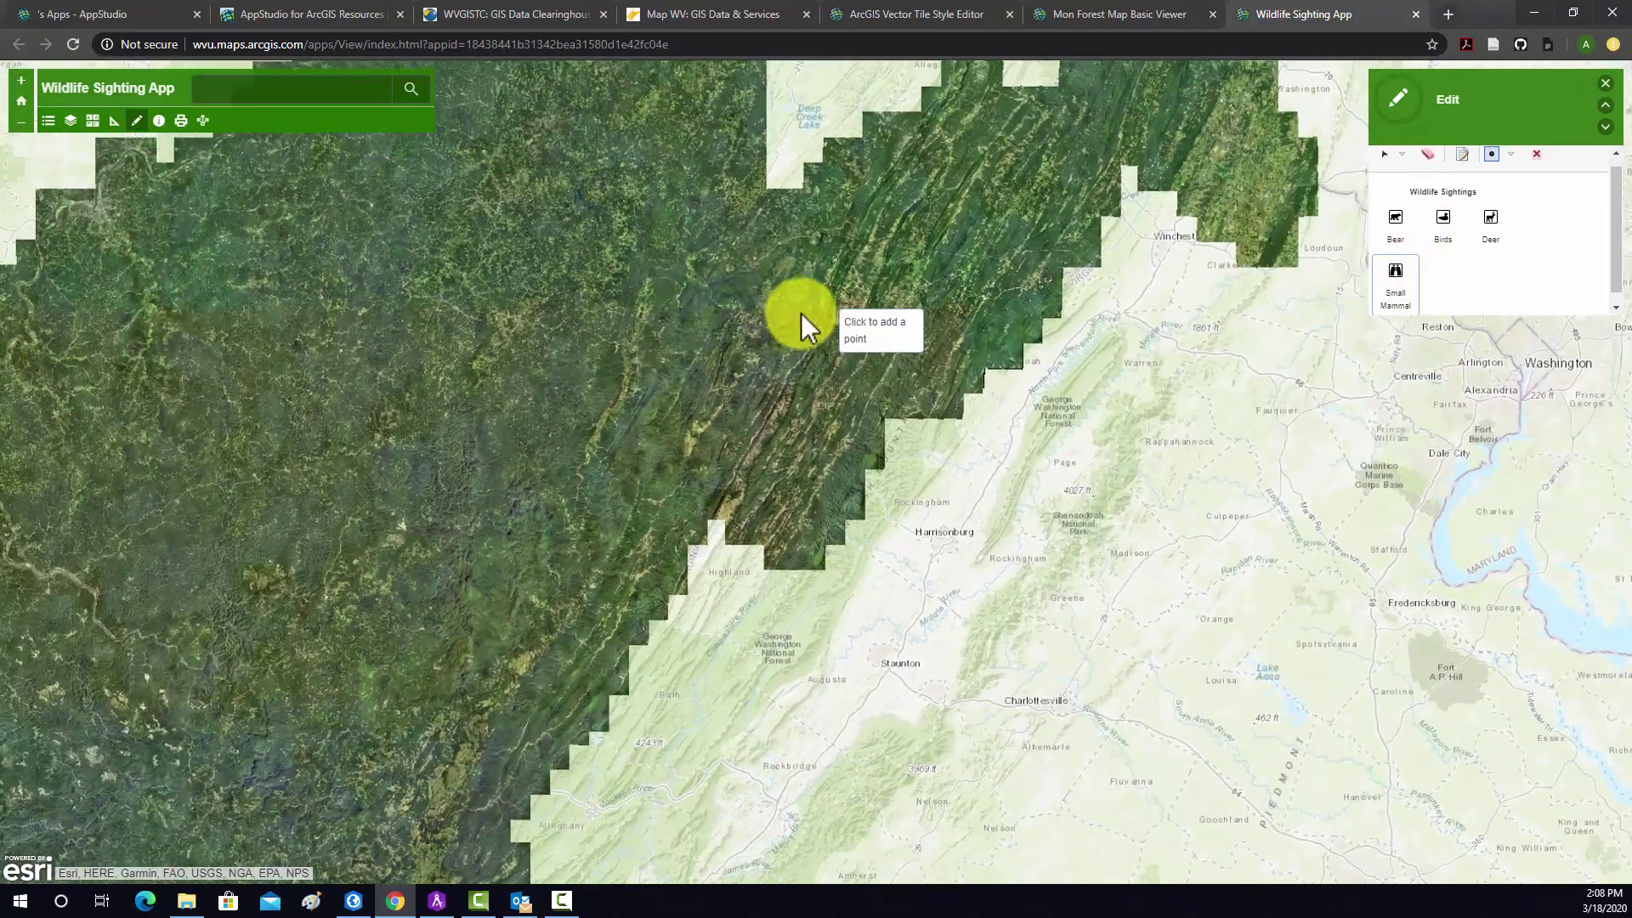
scroll(816, 263, up, 4)
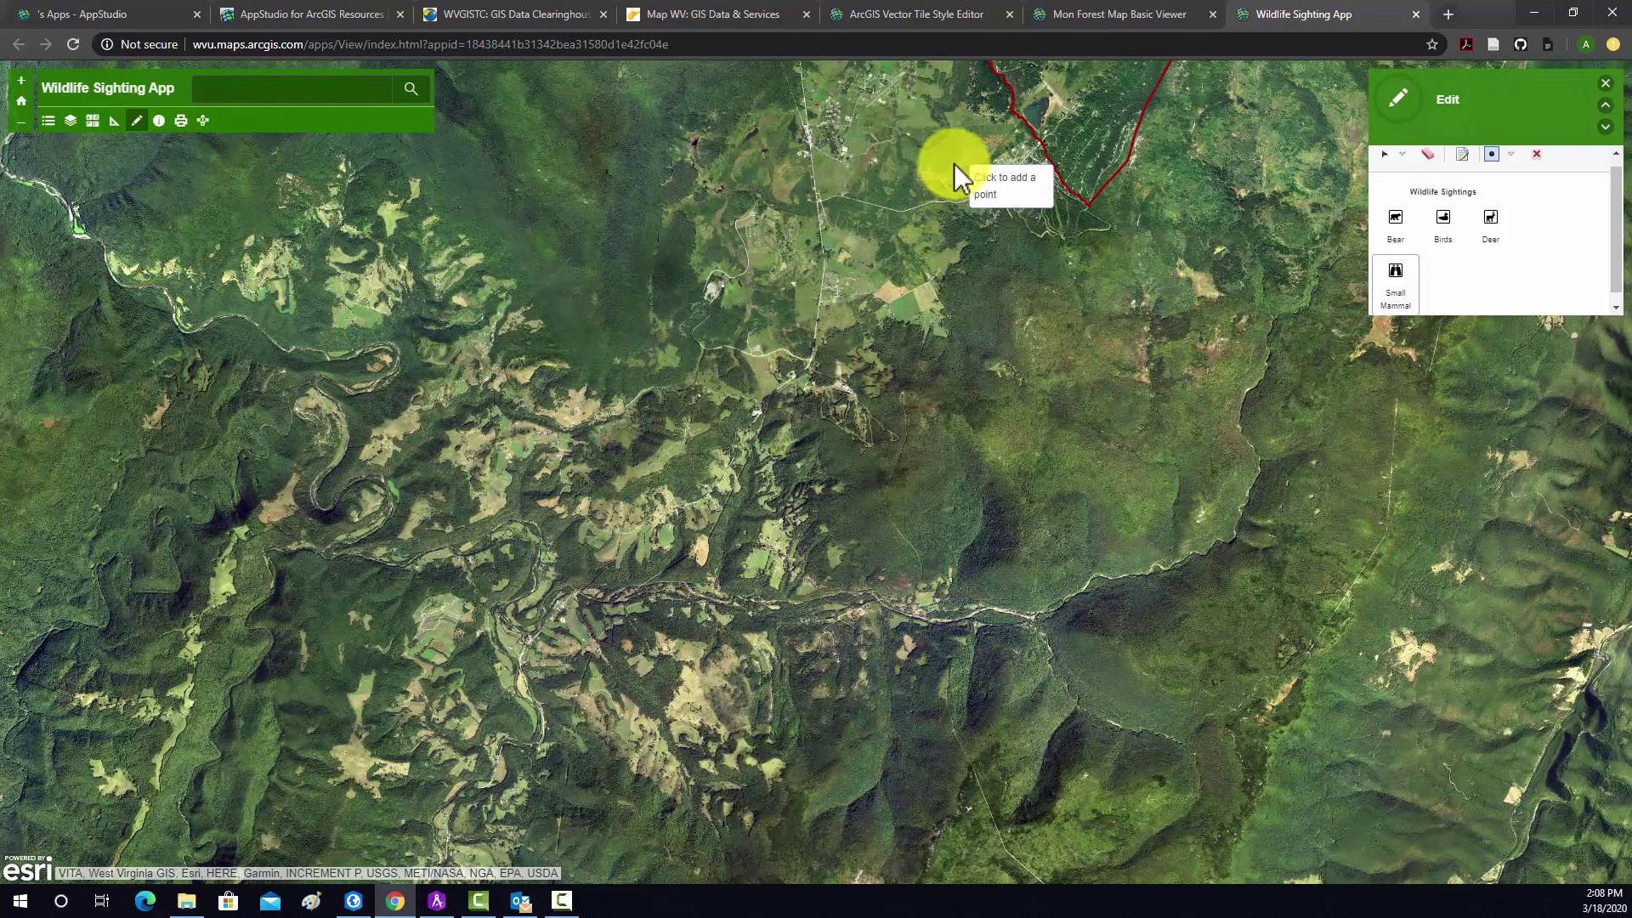
- Place a Small Mammal point dated March 16, 2020, 1:30:00 PM, commented 'Saw a fisher'
click(946, 156)
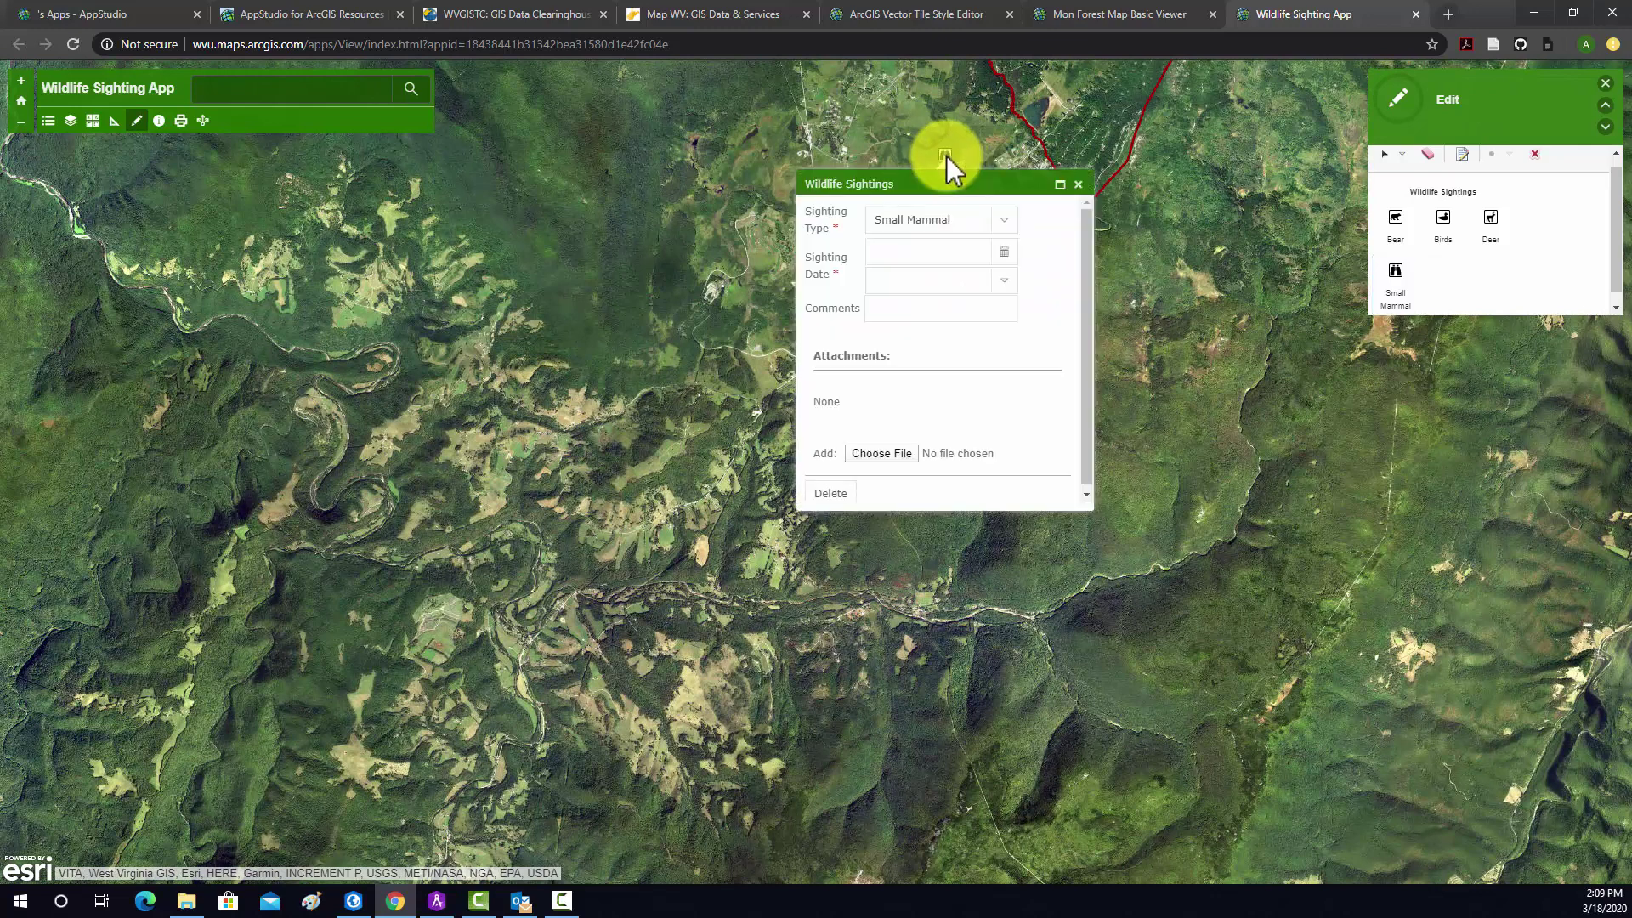
click(1000, 254)
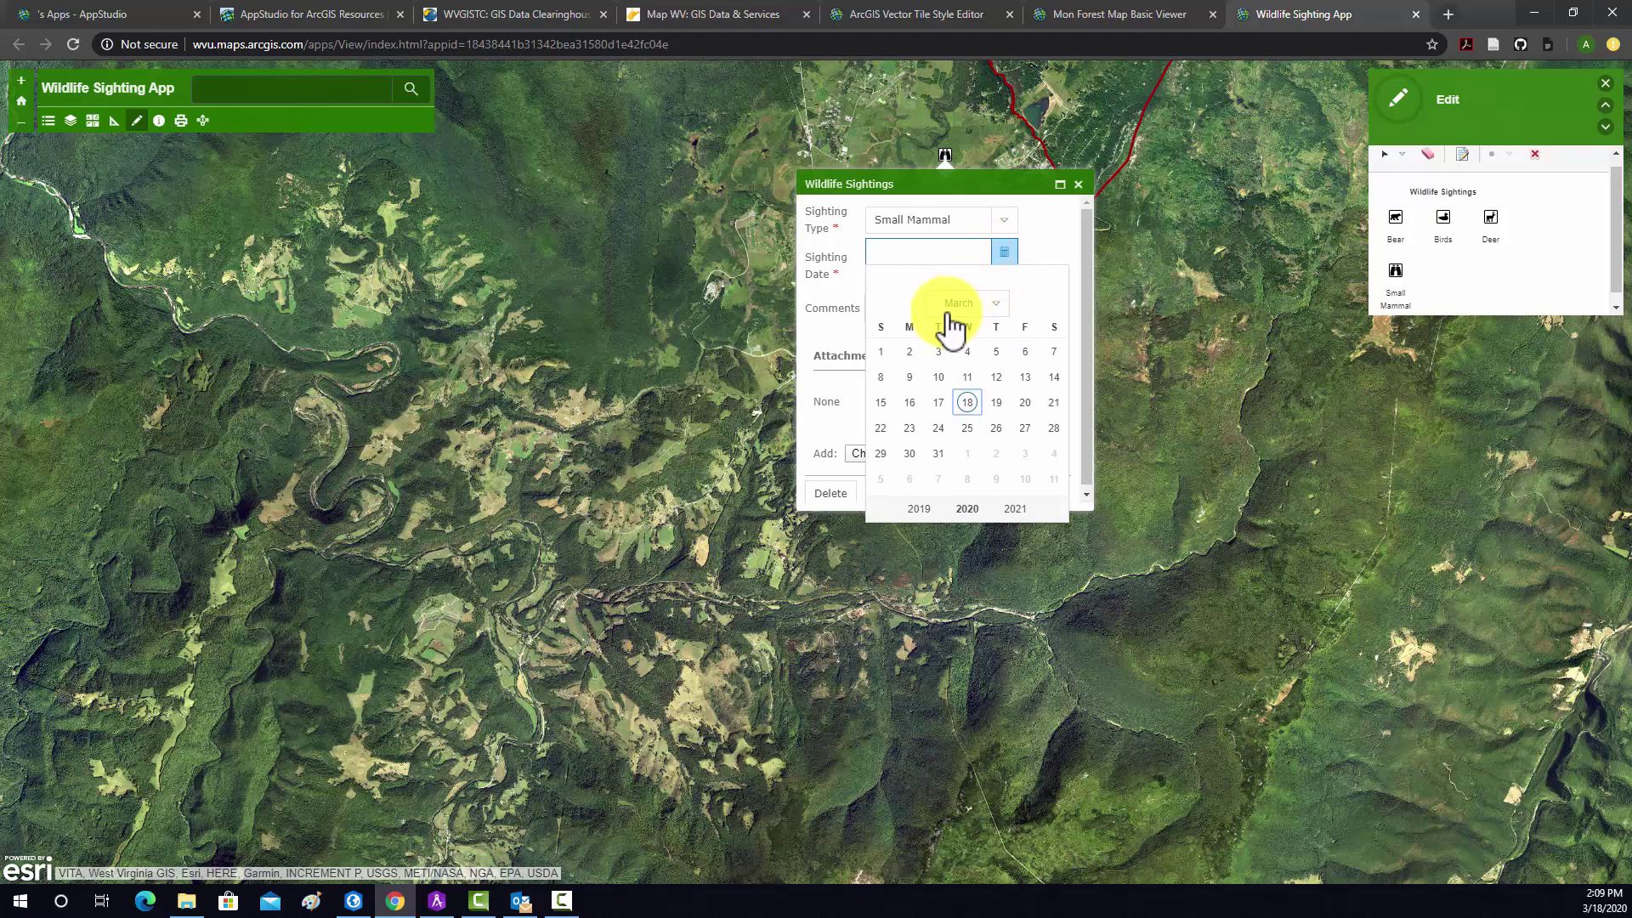
click(910, 402)
click(980, 289)
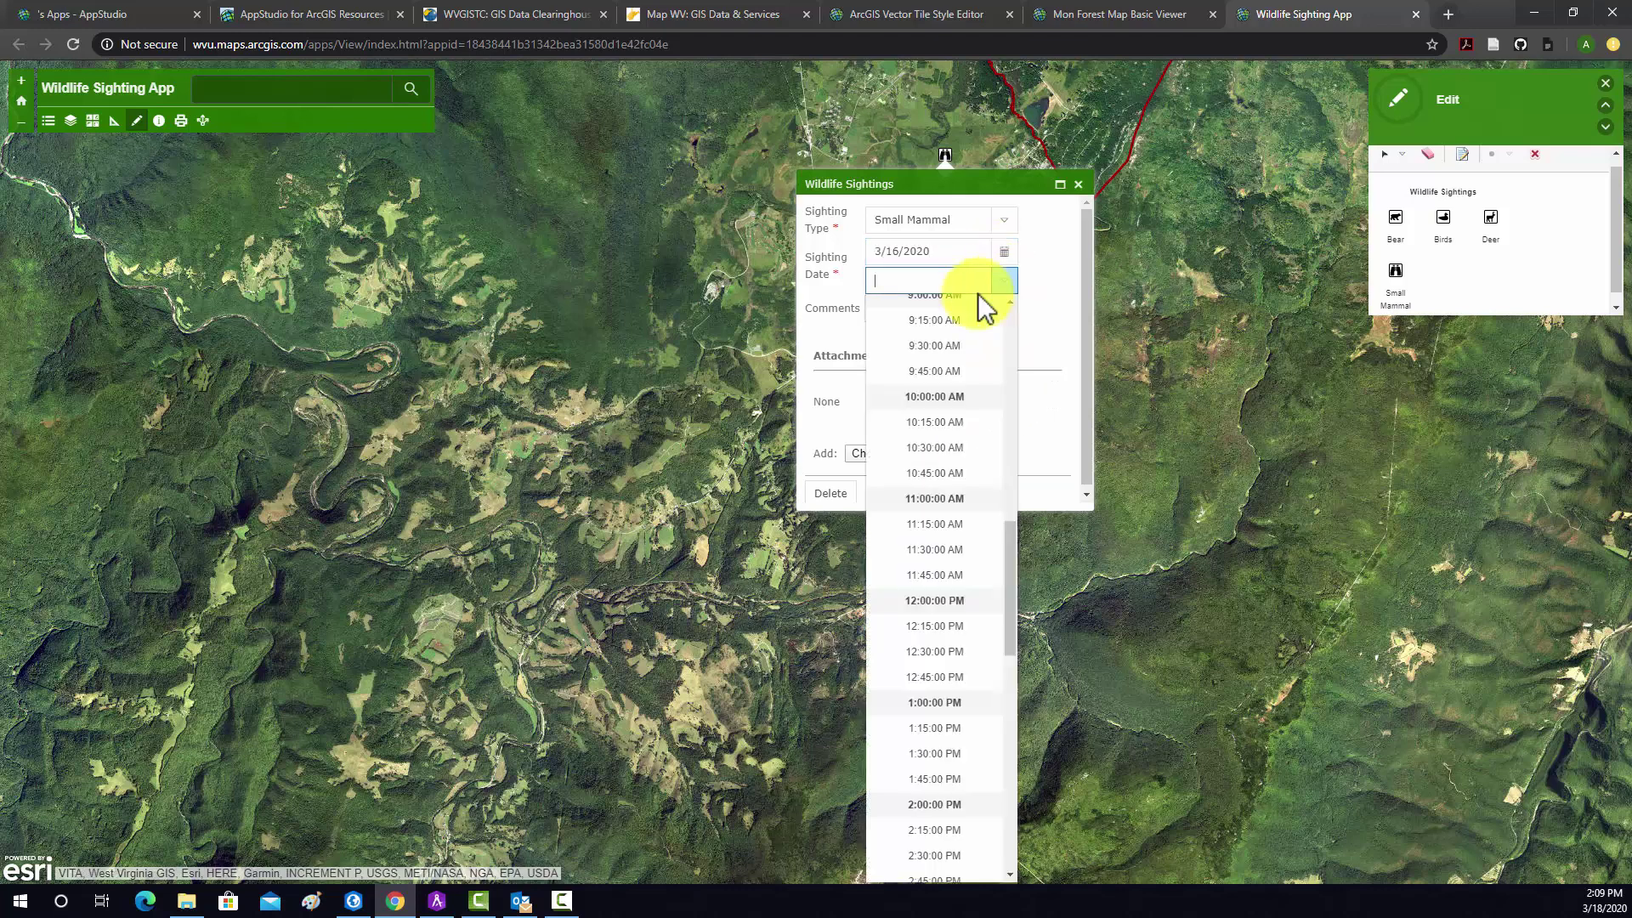
click(938, 755)
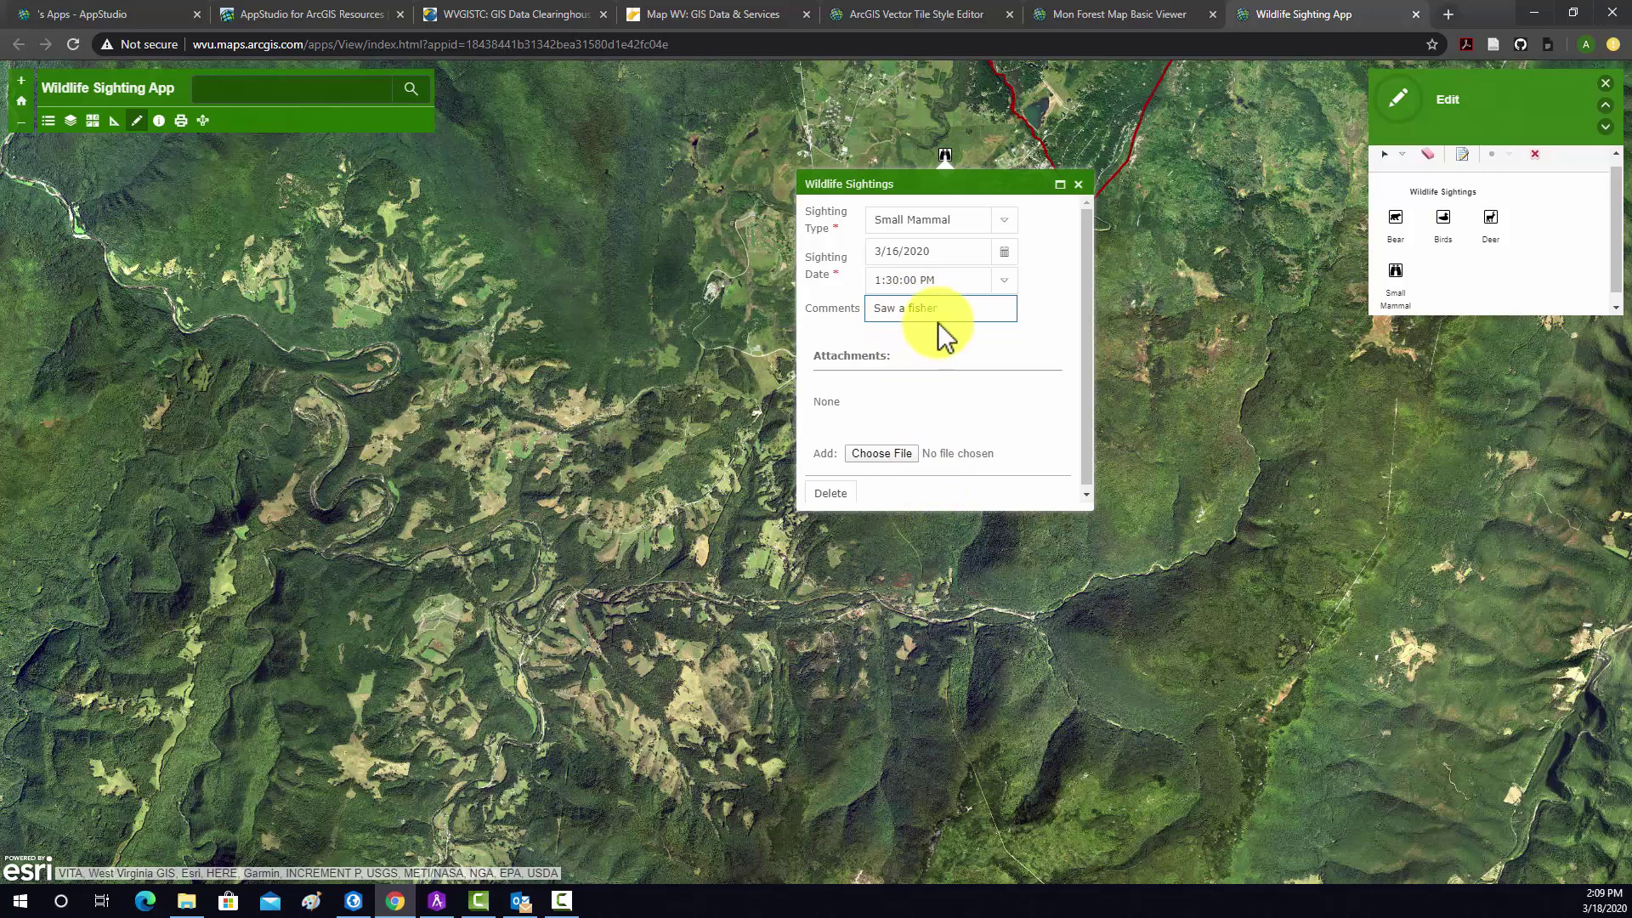
scroll(881, 442, down, 1)
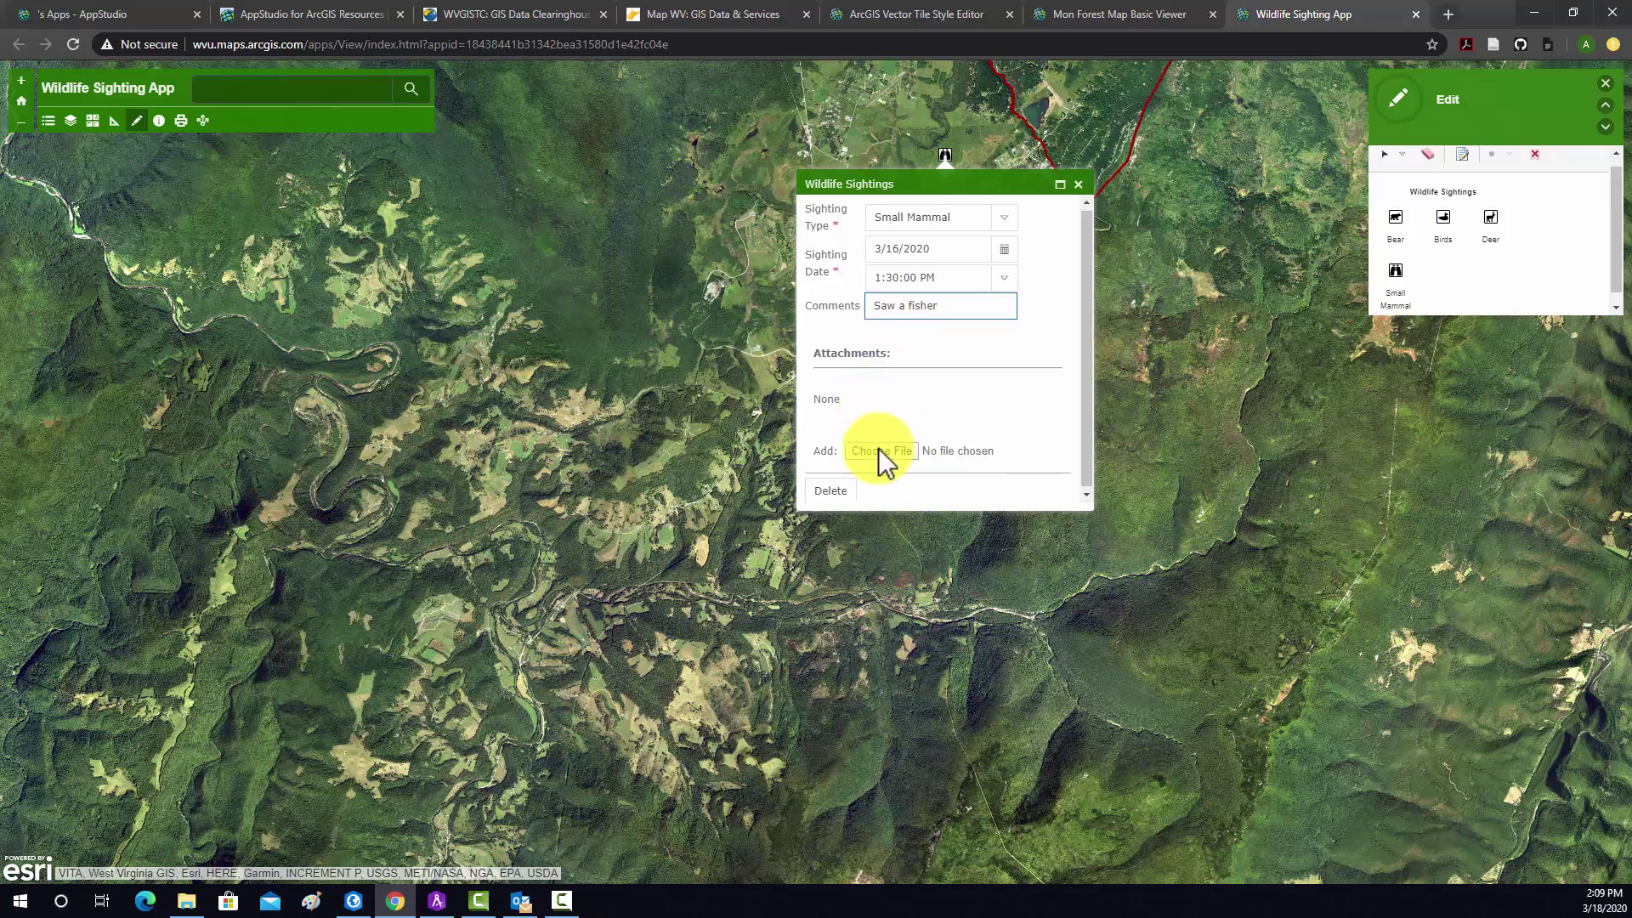
click(1079, 187)
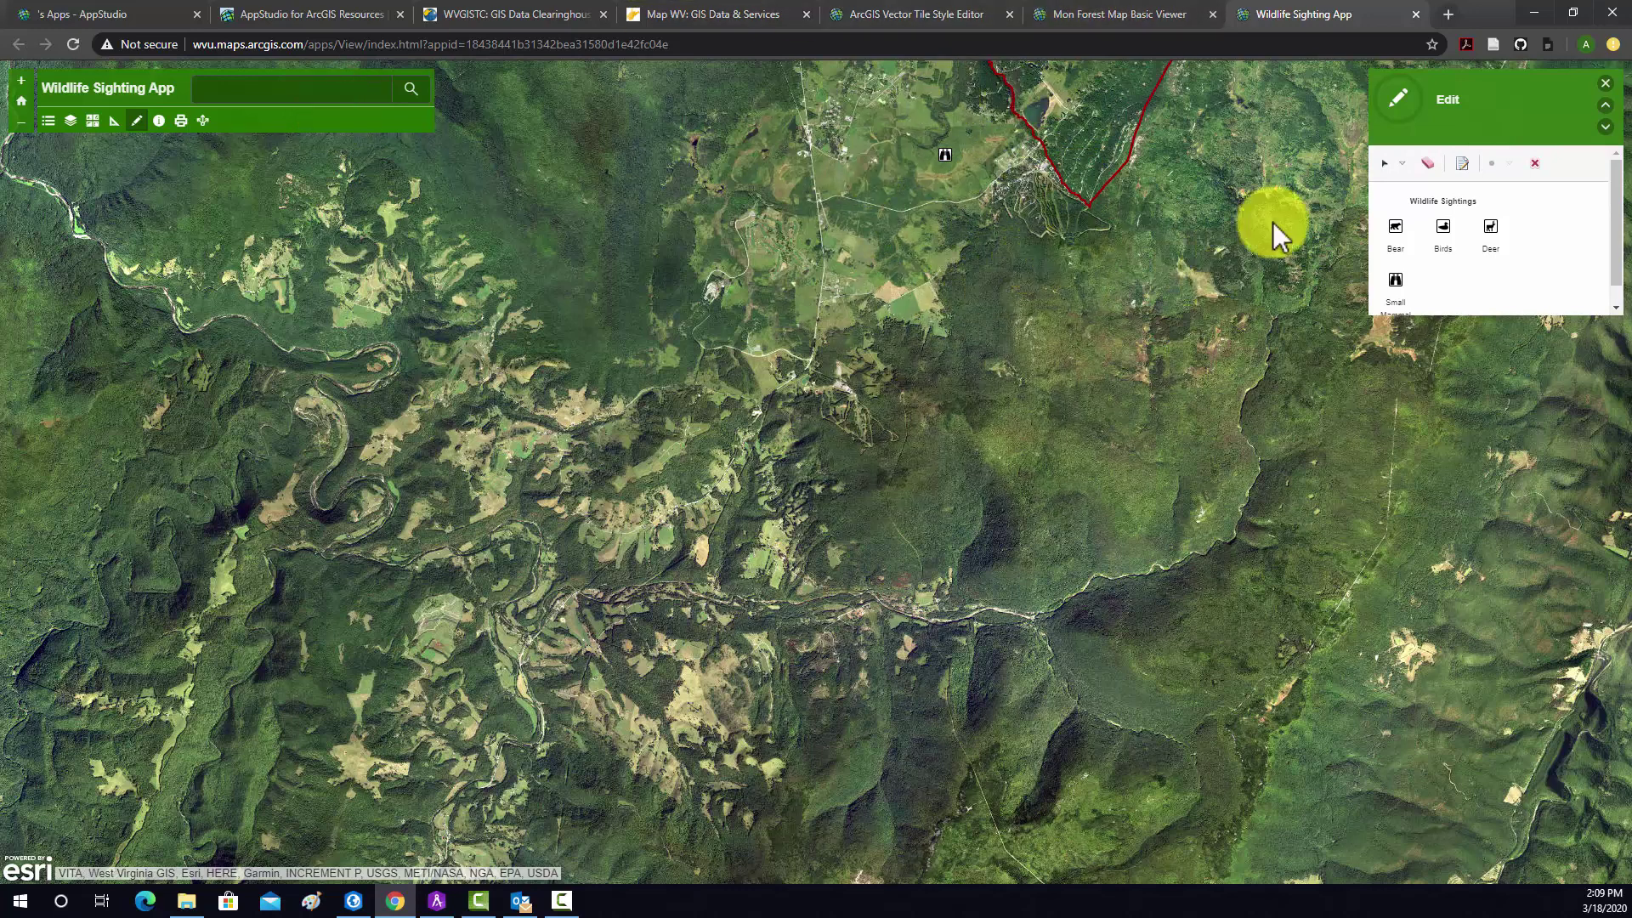
- Open the Wildlife Sighting Dashboard from the monForest content list and recentre its map on the boundary
click(1184, 10)
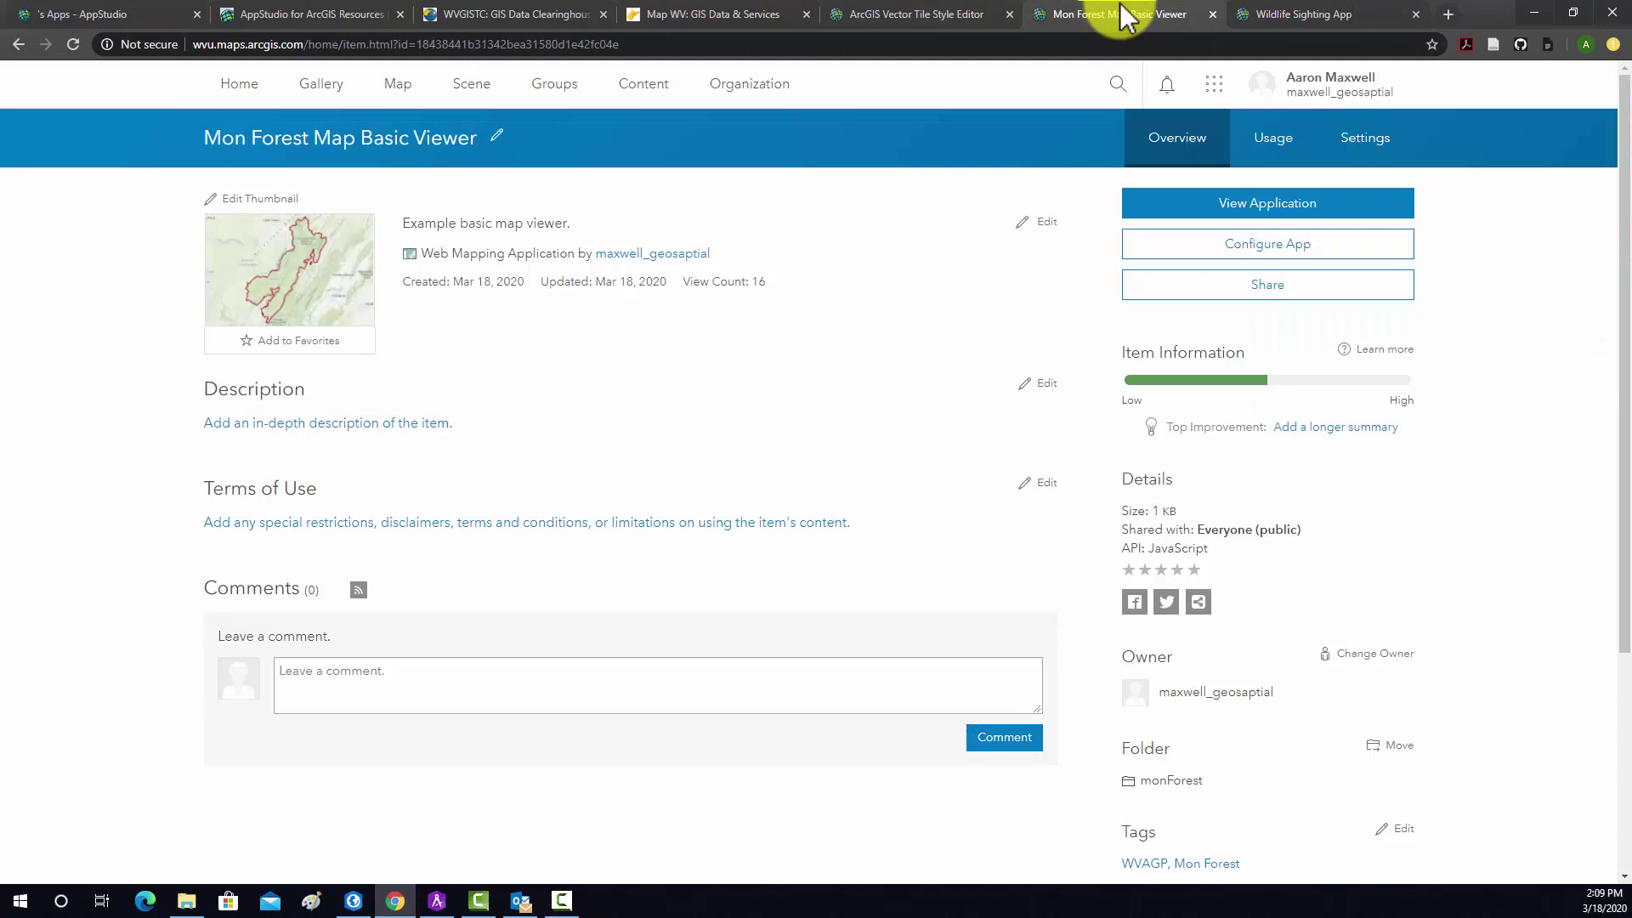
click(18, 44)
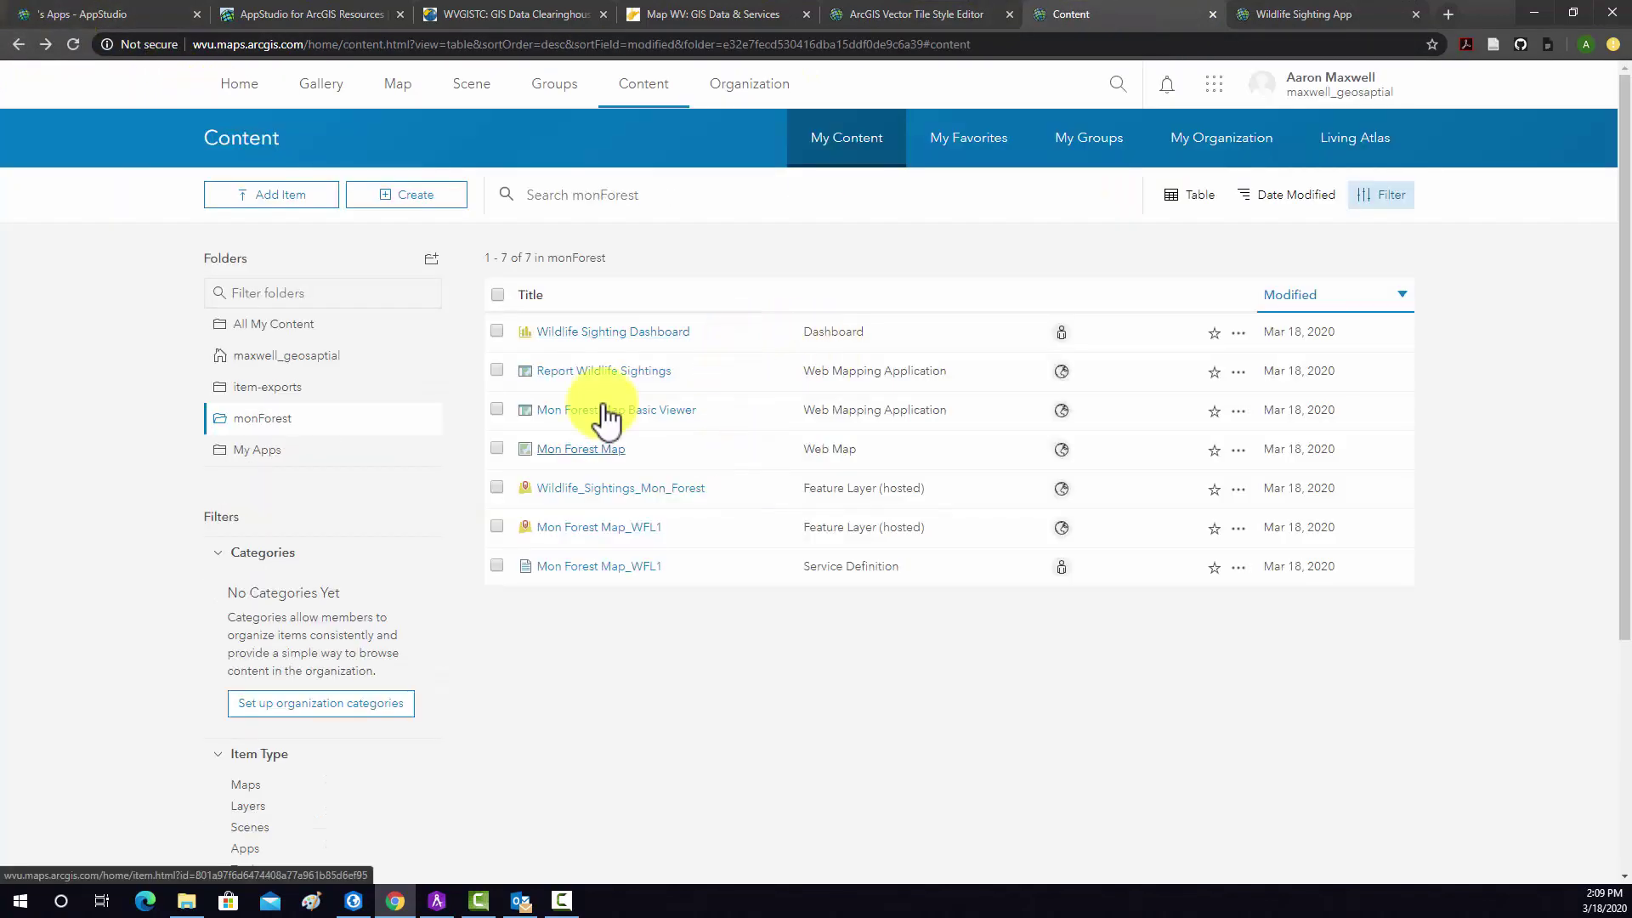
click(605, 333)
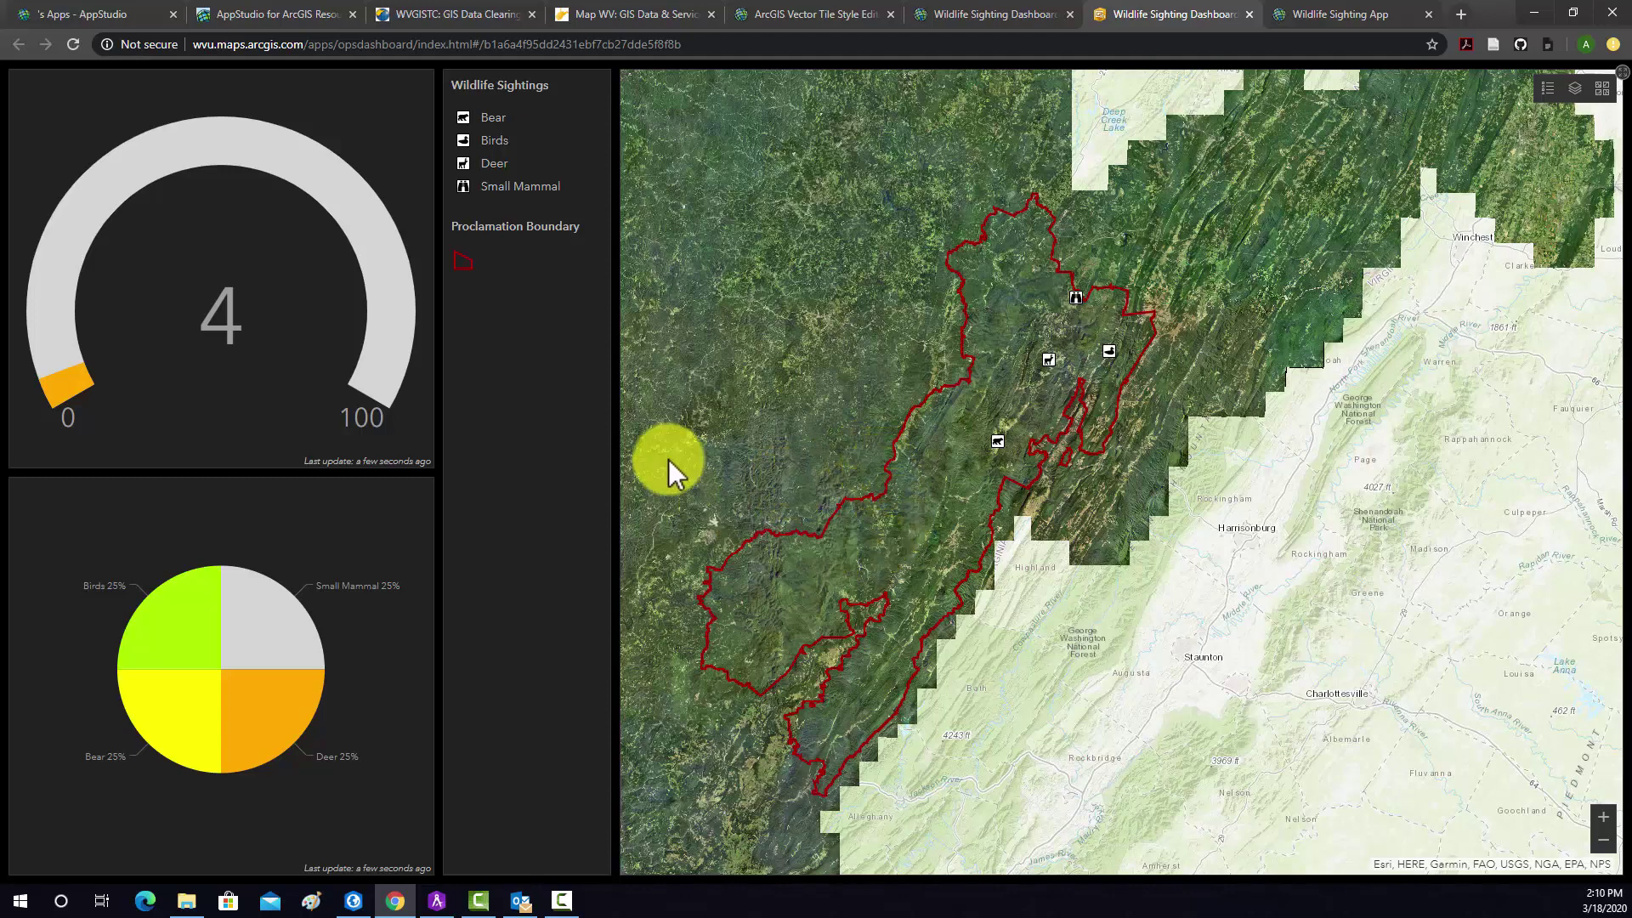
drag(895, 508, 962, 525)
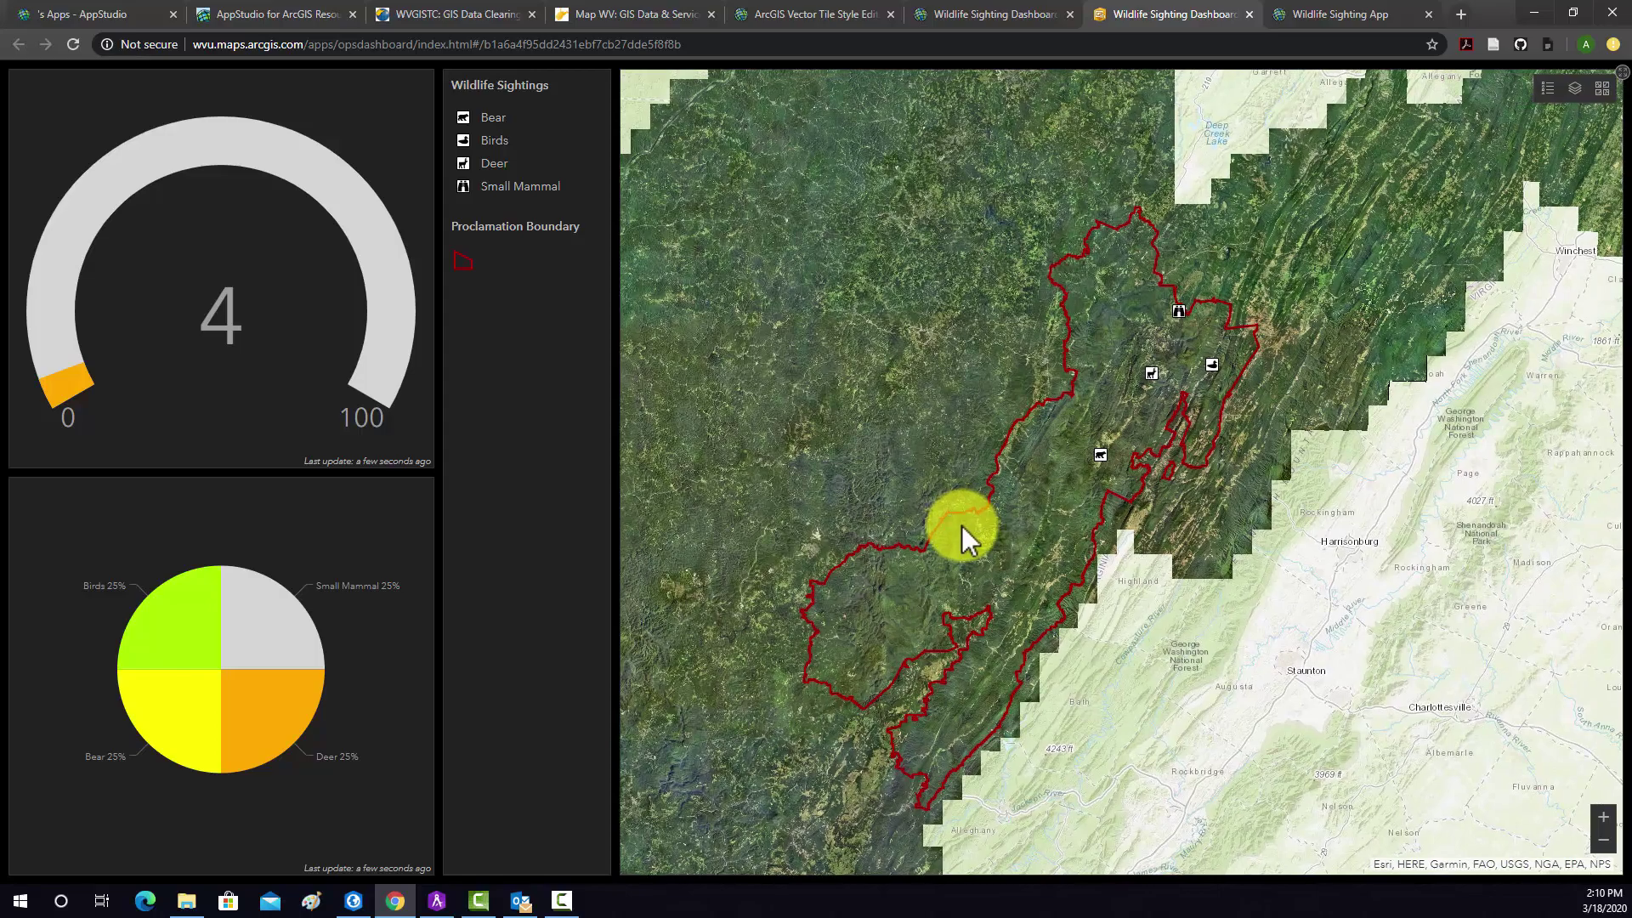